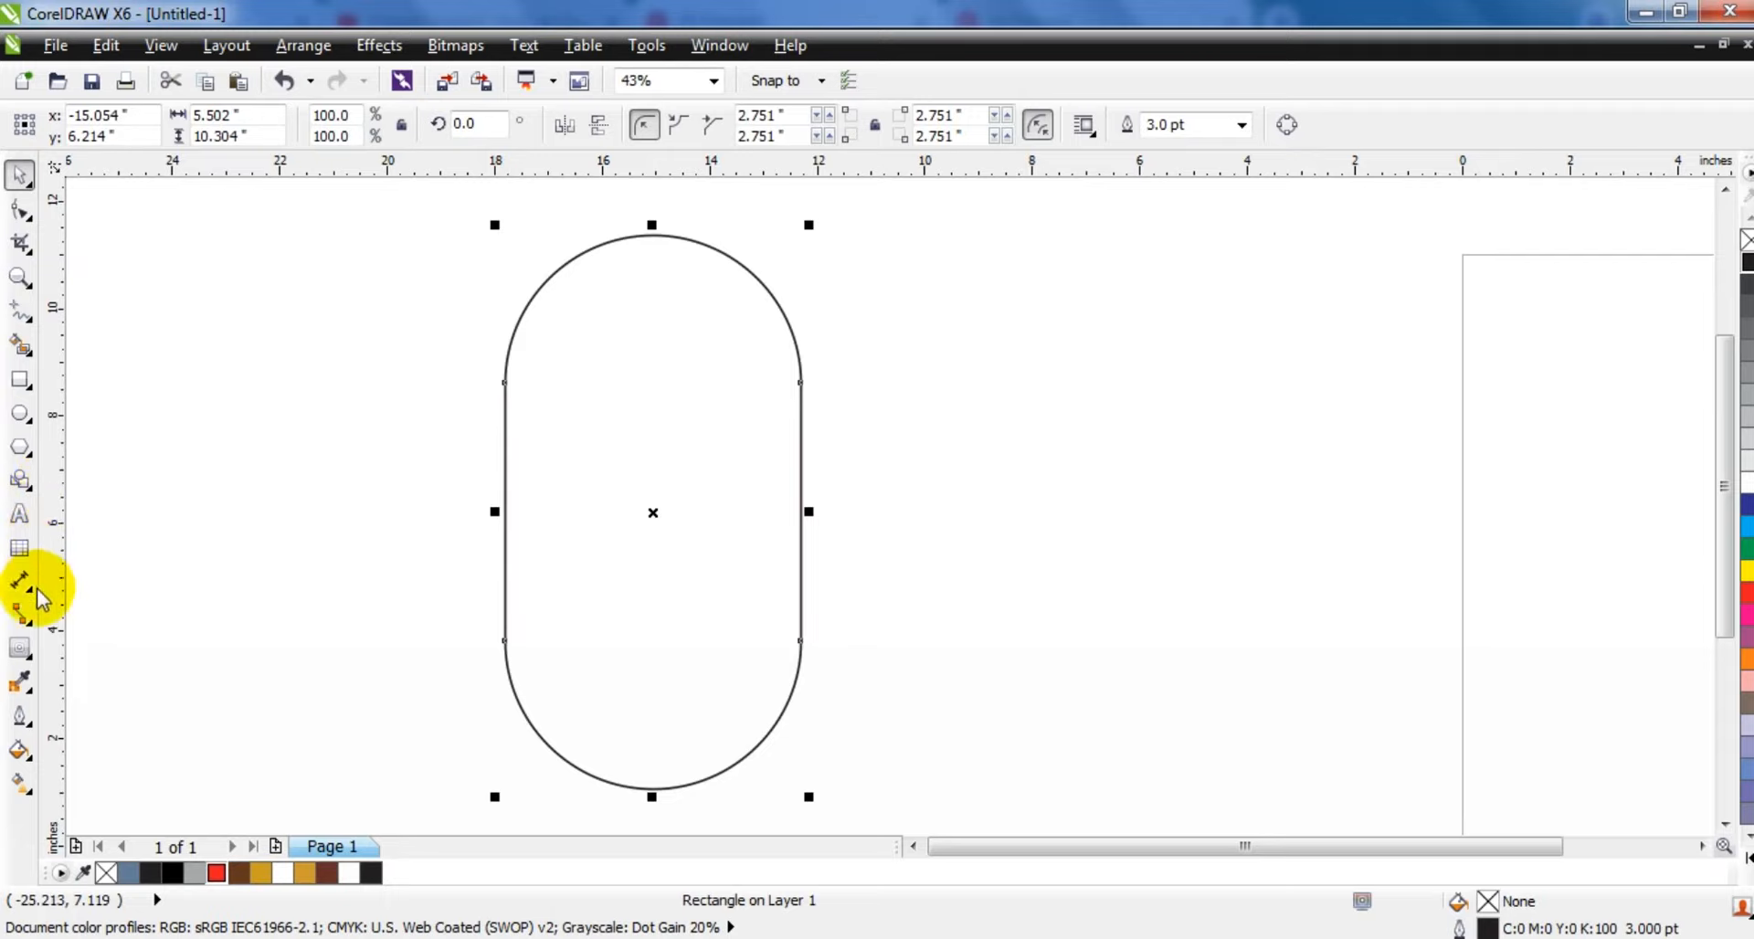
Step: Apply an inside contour to the rounded rectangle with 7 steps and an offset of about 0.275"
left_click(27, 649)
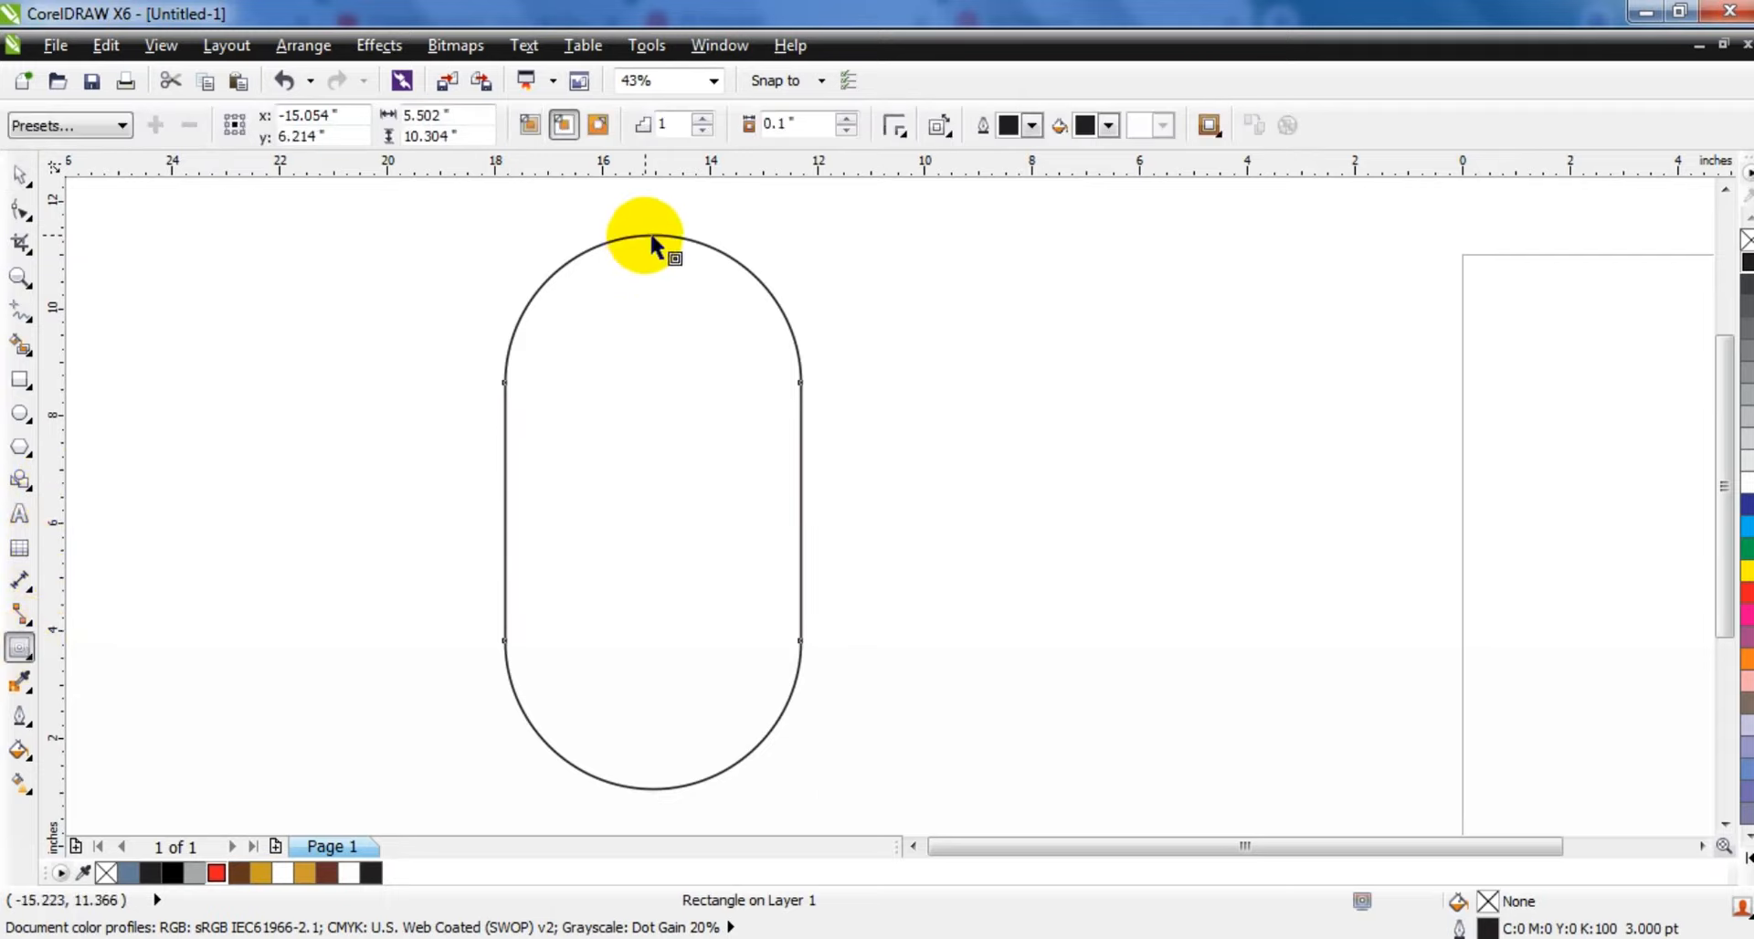
left_click_drag(651, 234, 632, 356)
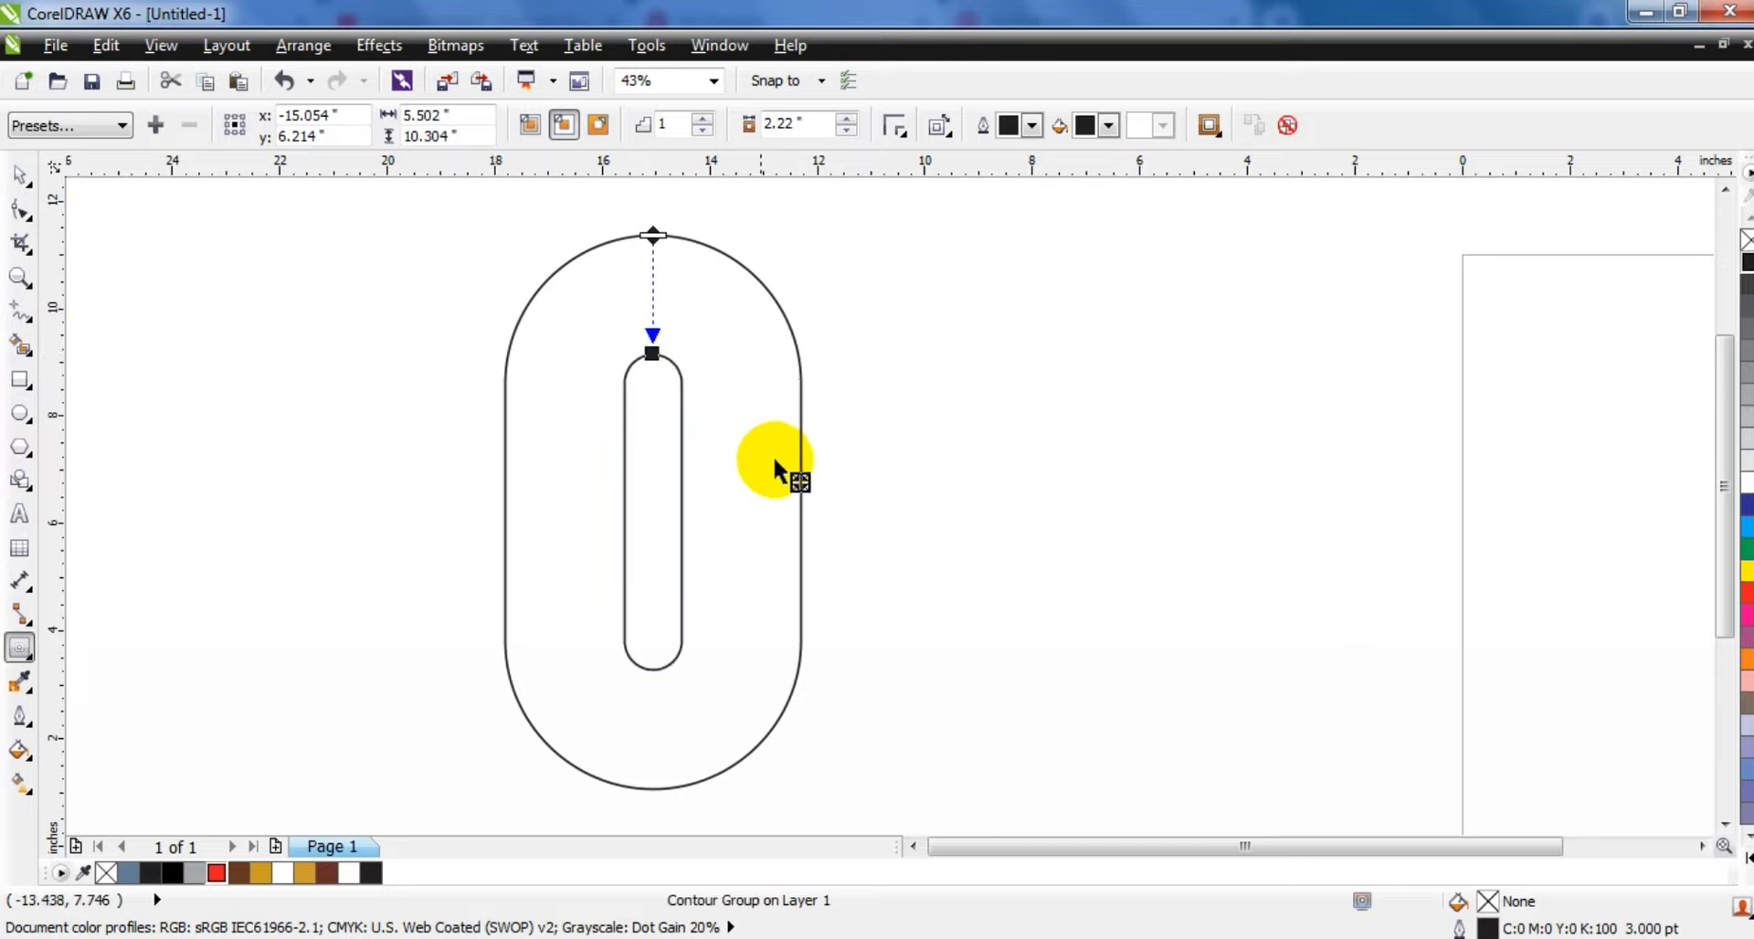
left_click_drag(656, 268, 655, 277)
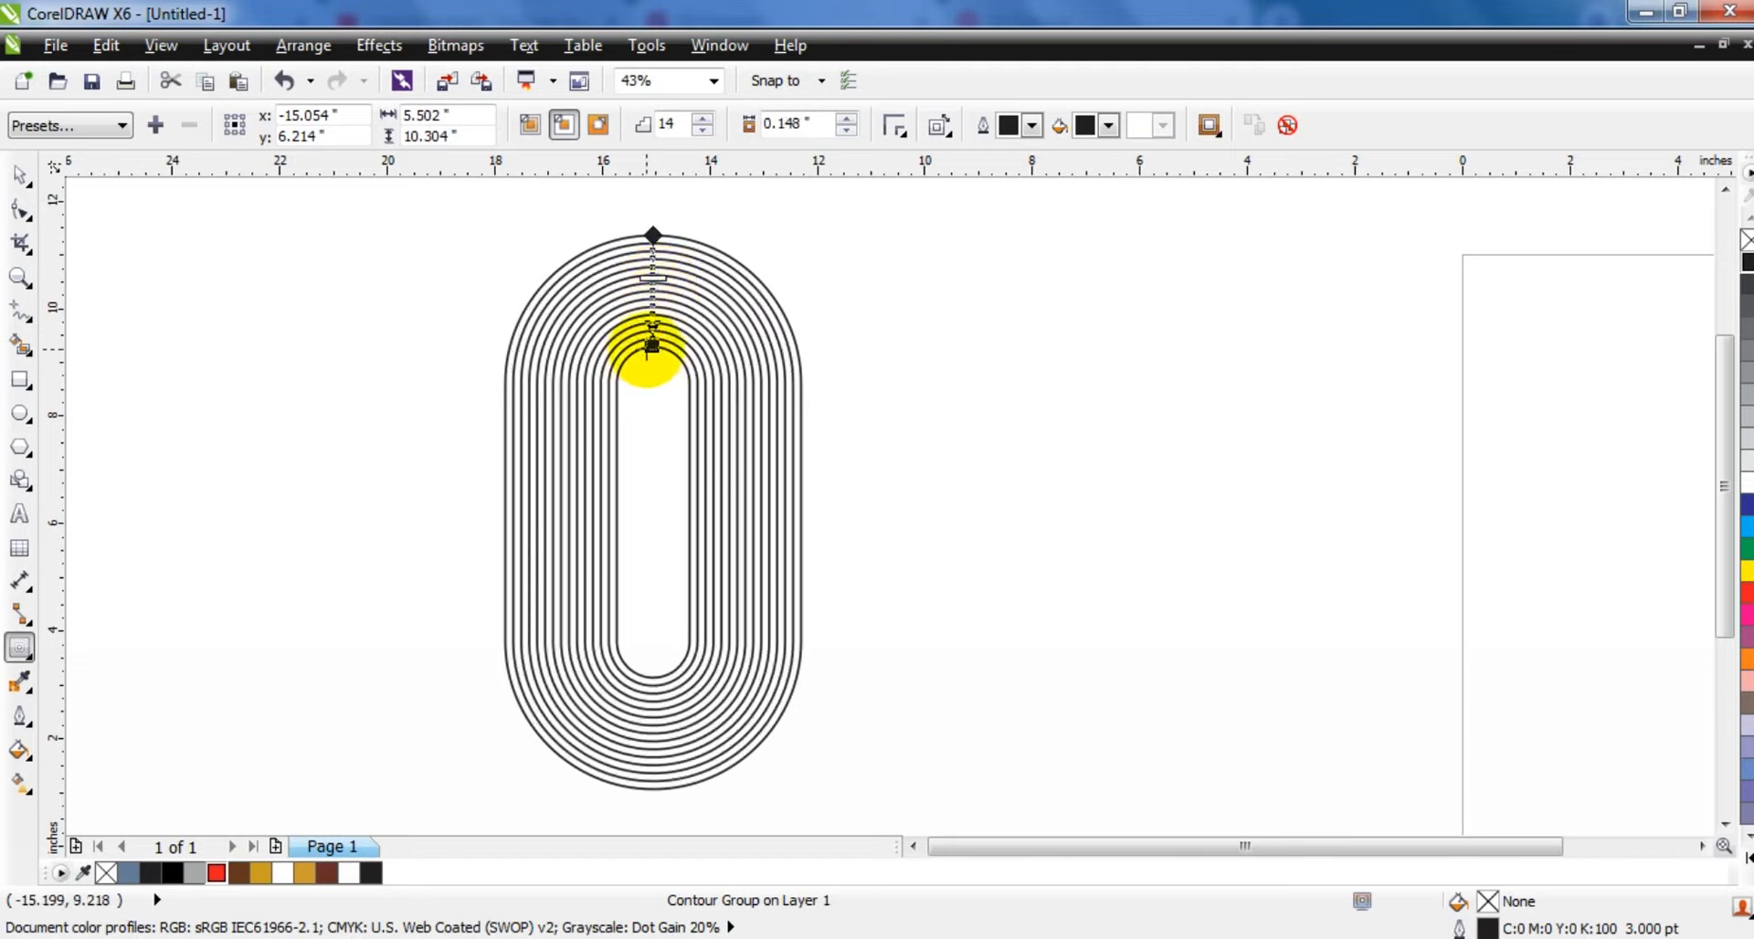
left_click_drag(649, 354, 652, 355)
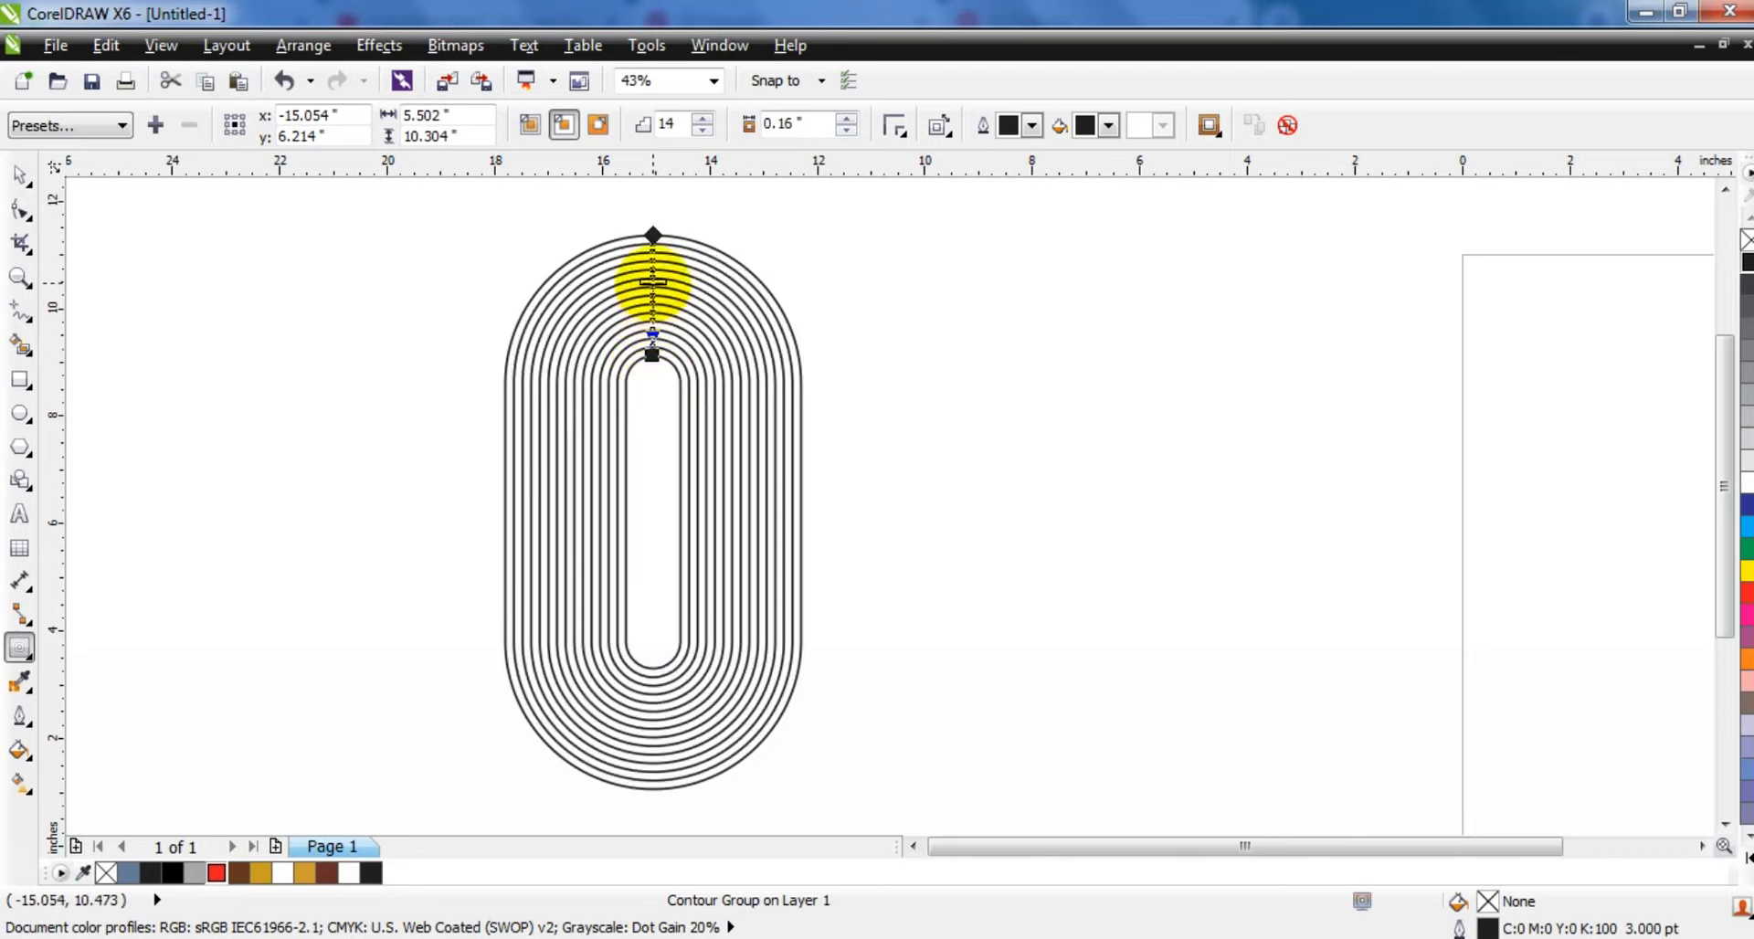
left_click_drag(653, 274, 653, 267)
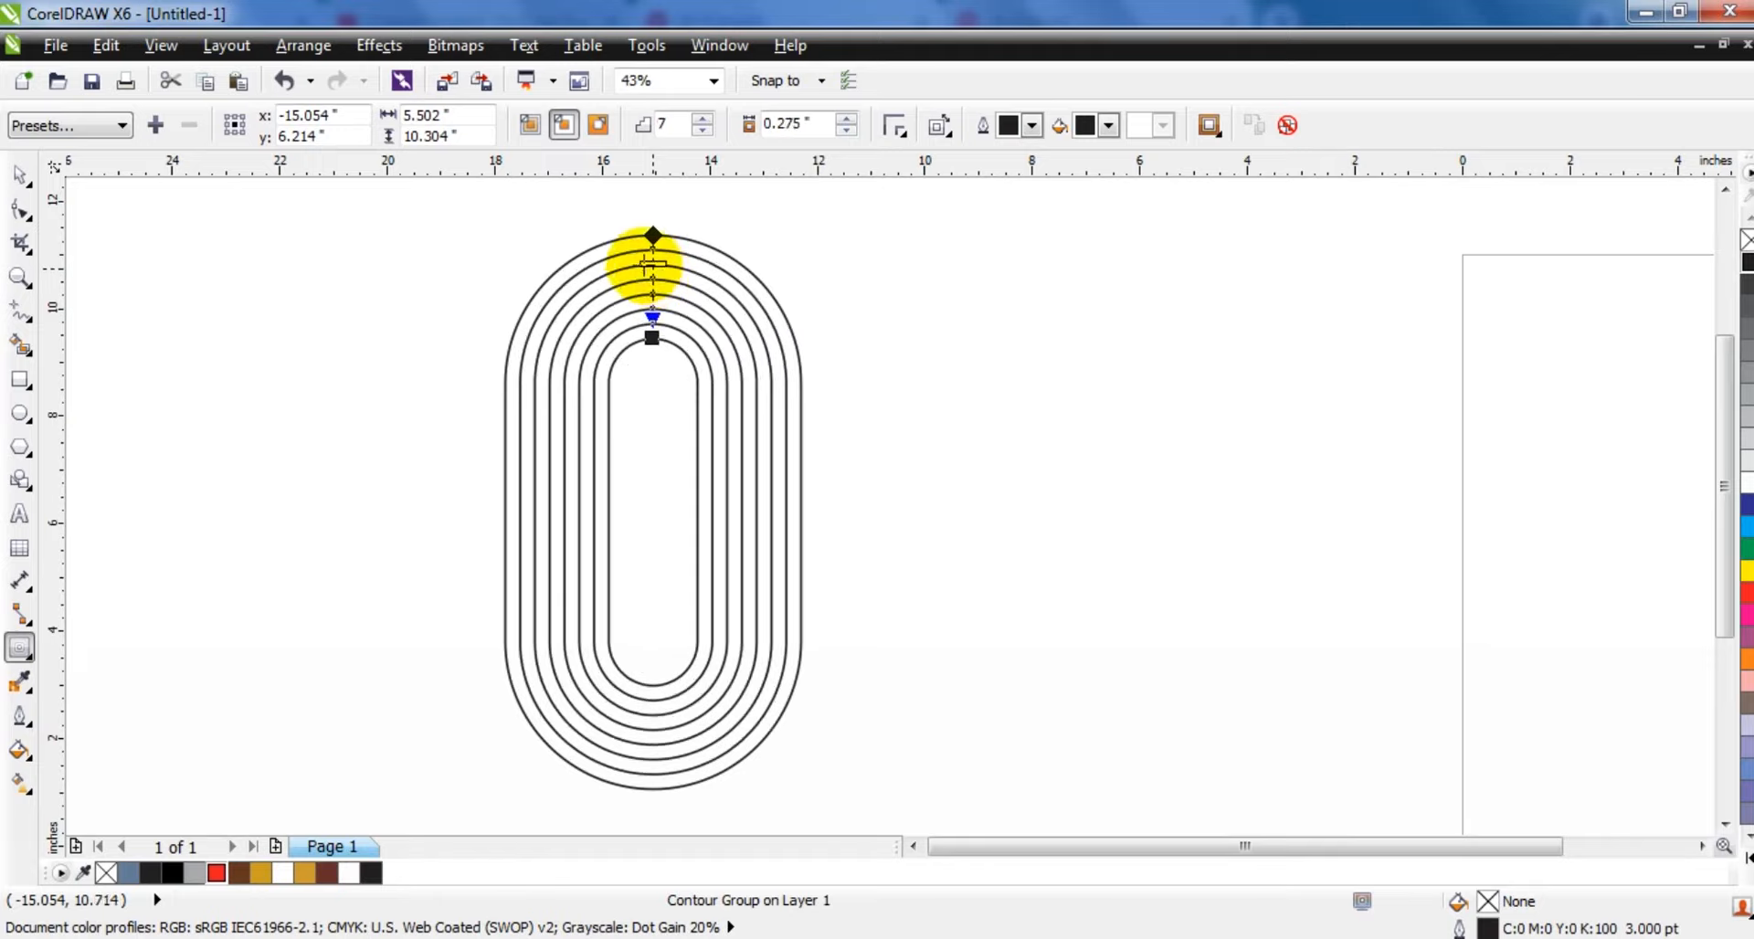
Step: Smart-fill every other band of the contour, from the innermost to the outermost, with the blue-grey fill colour
left_click(21, 175)
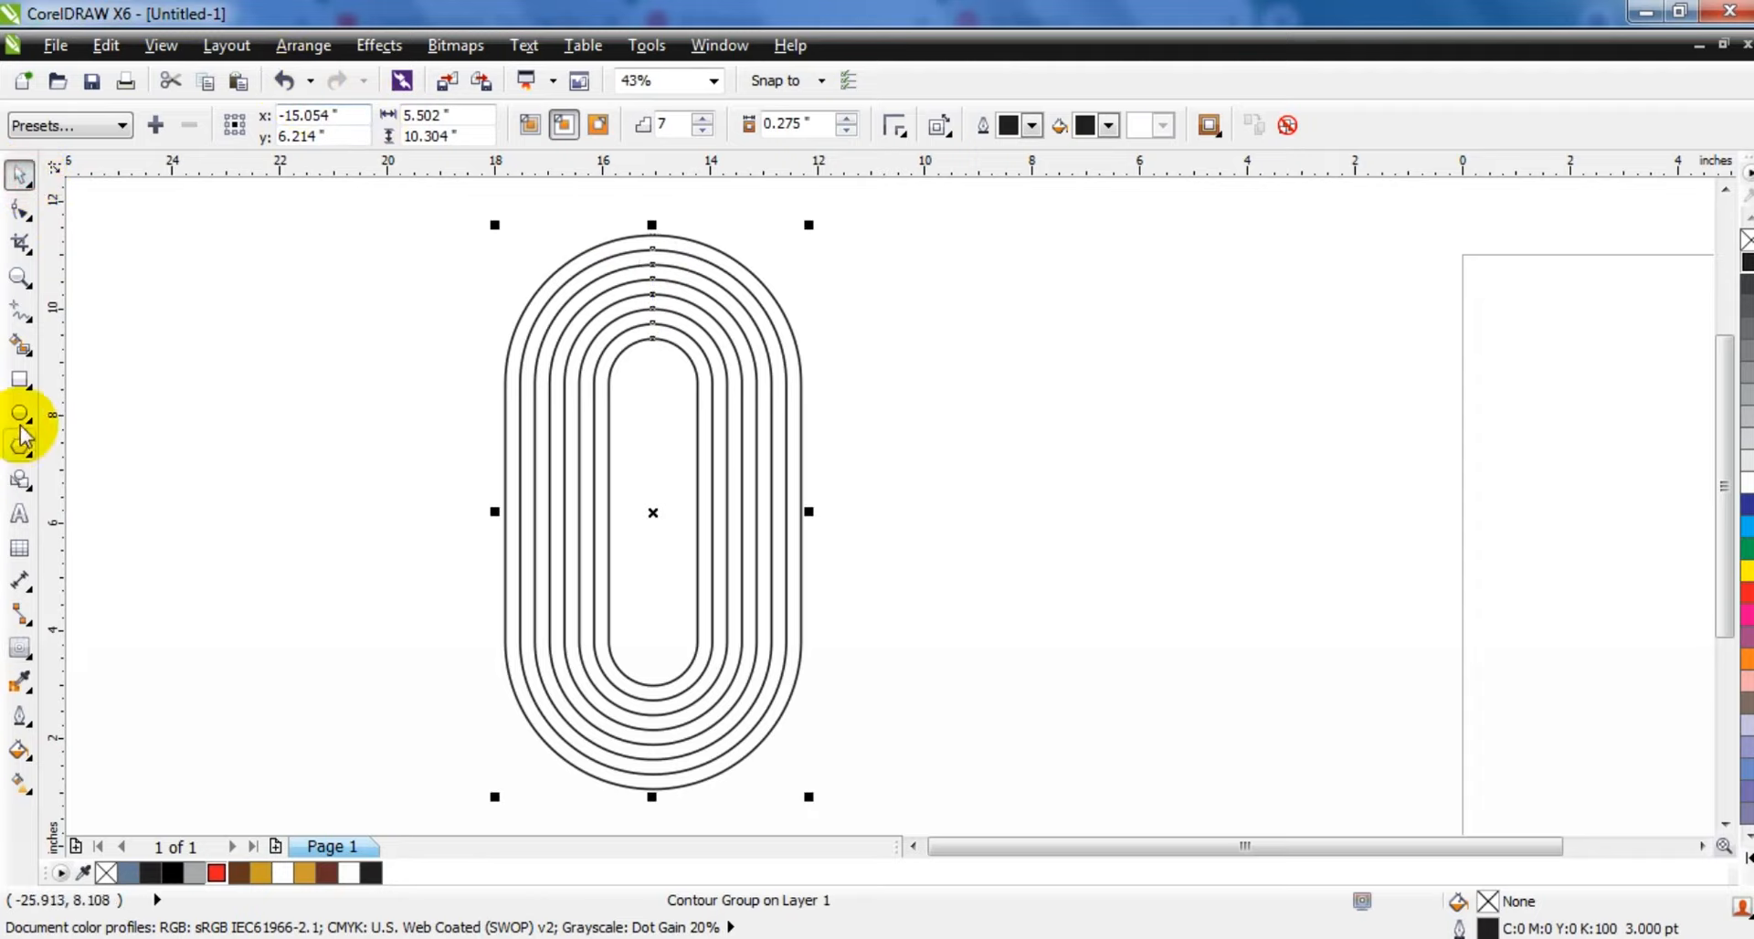
left_click(20, 348)
left_click(702, 600)
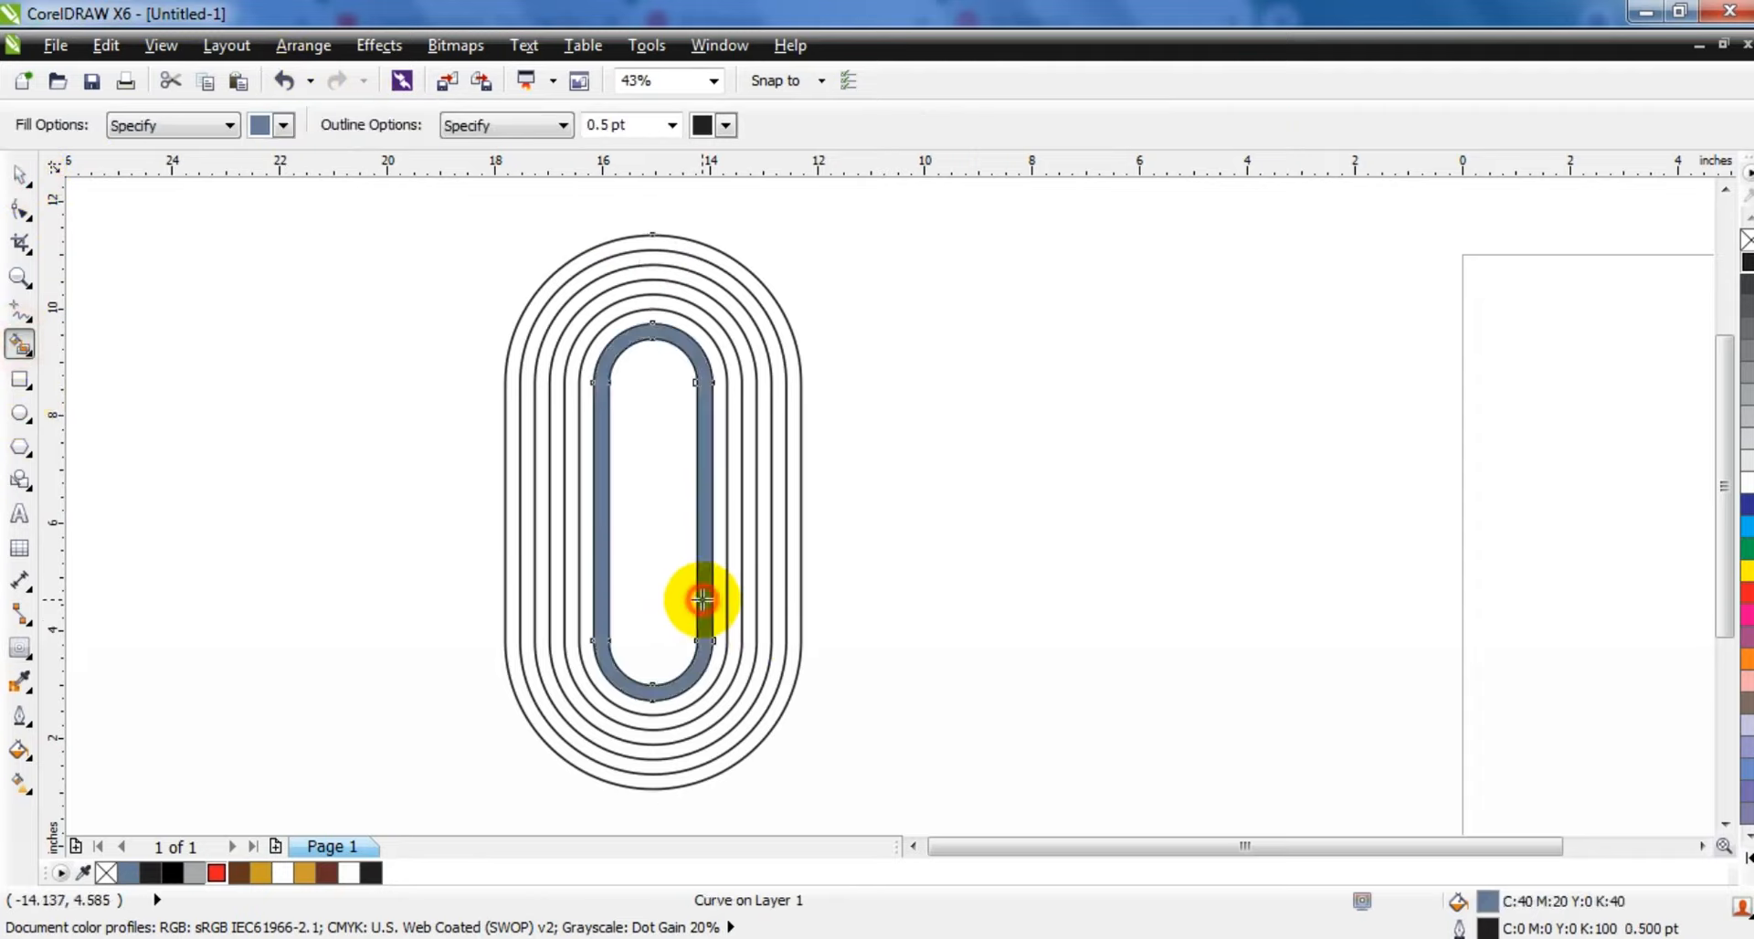
left_click(733, 600)
left_click(766, 603)
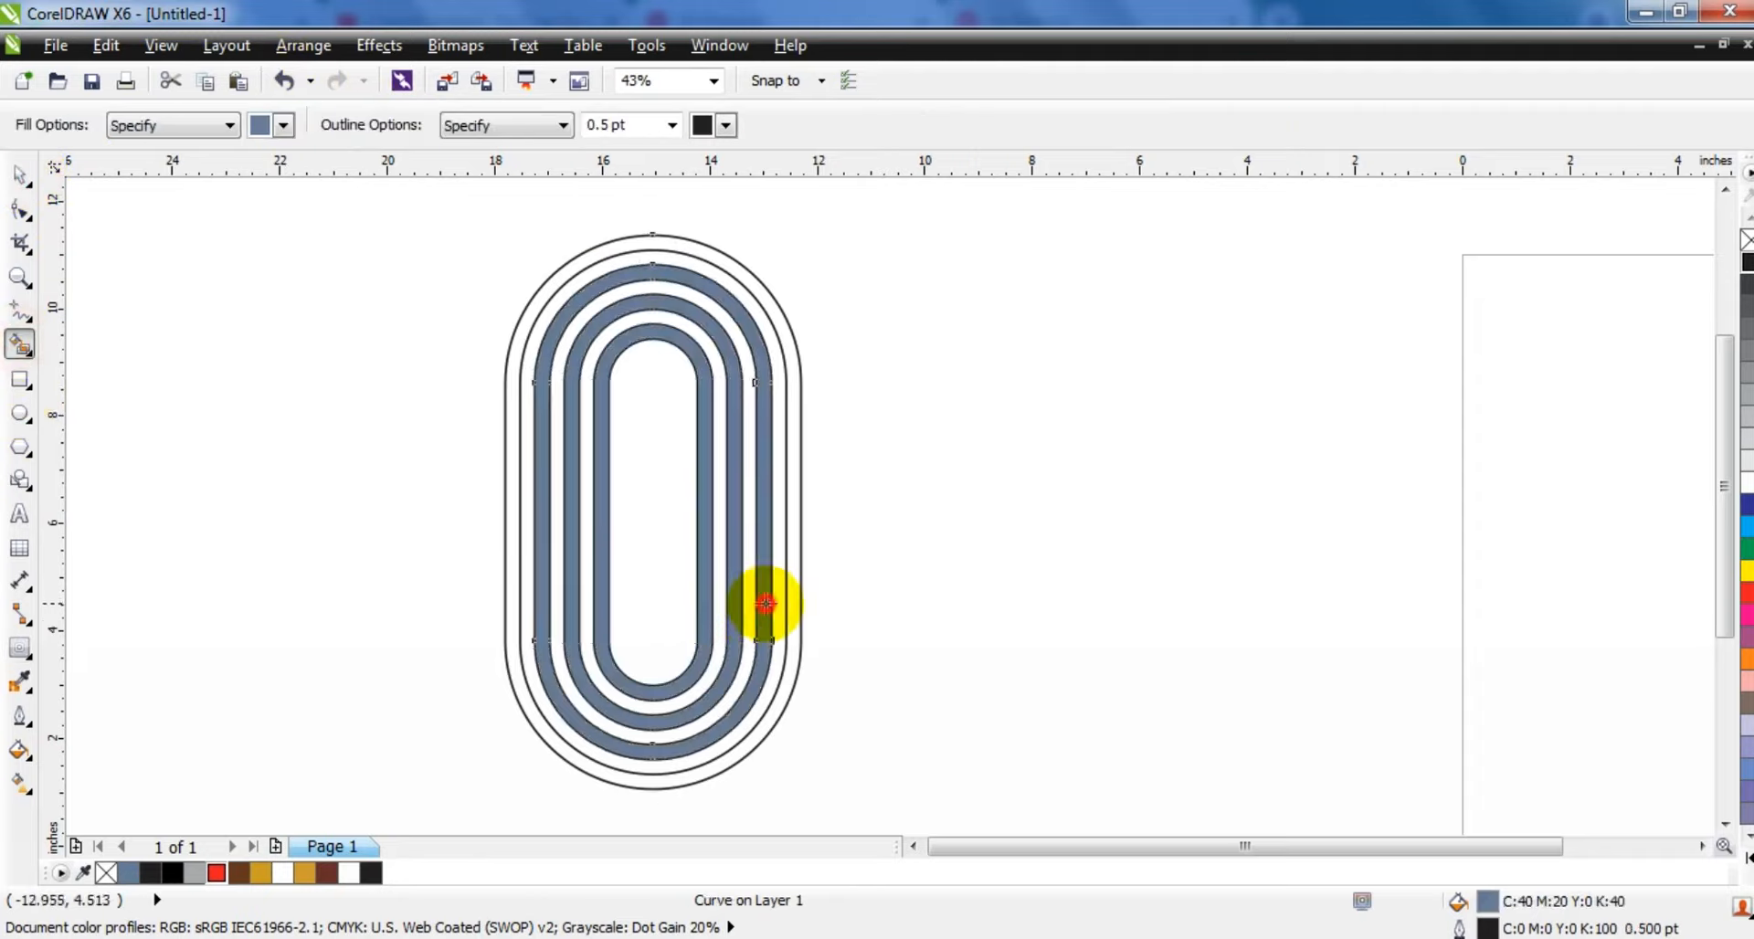
left_click(795, 607)
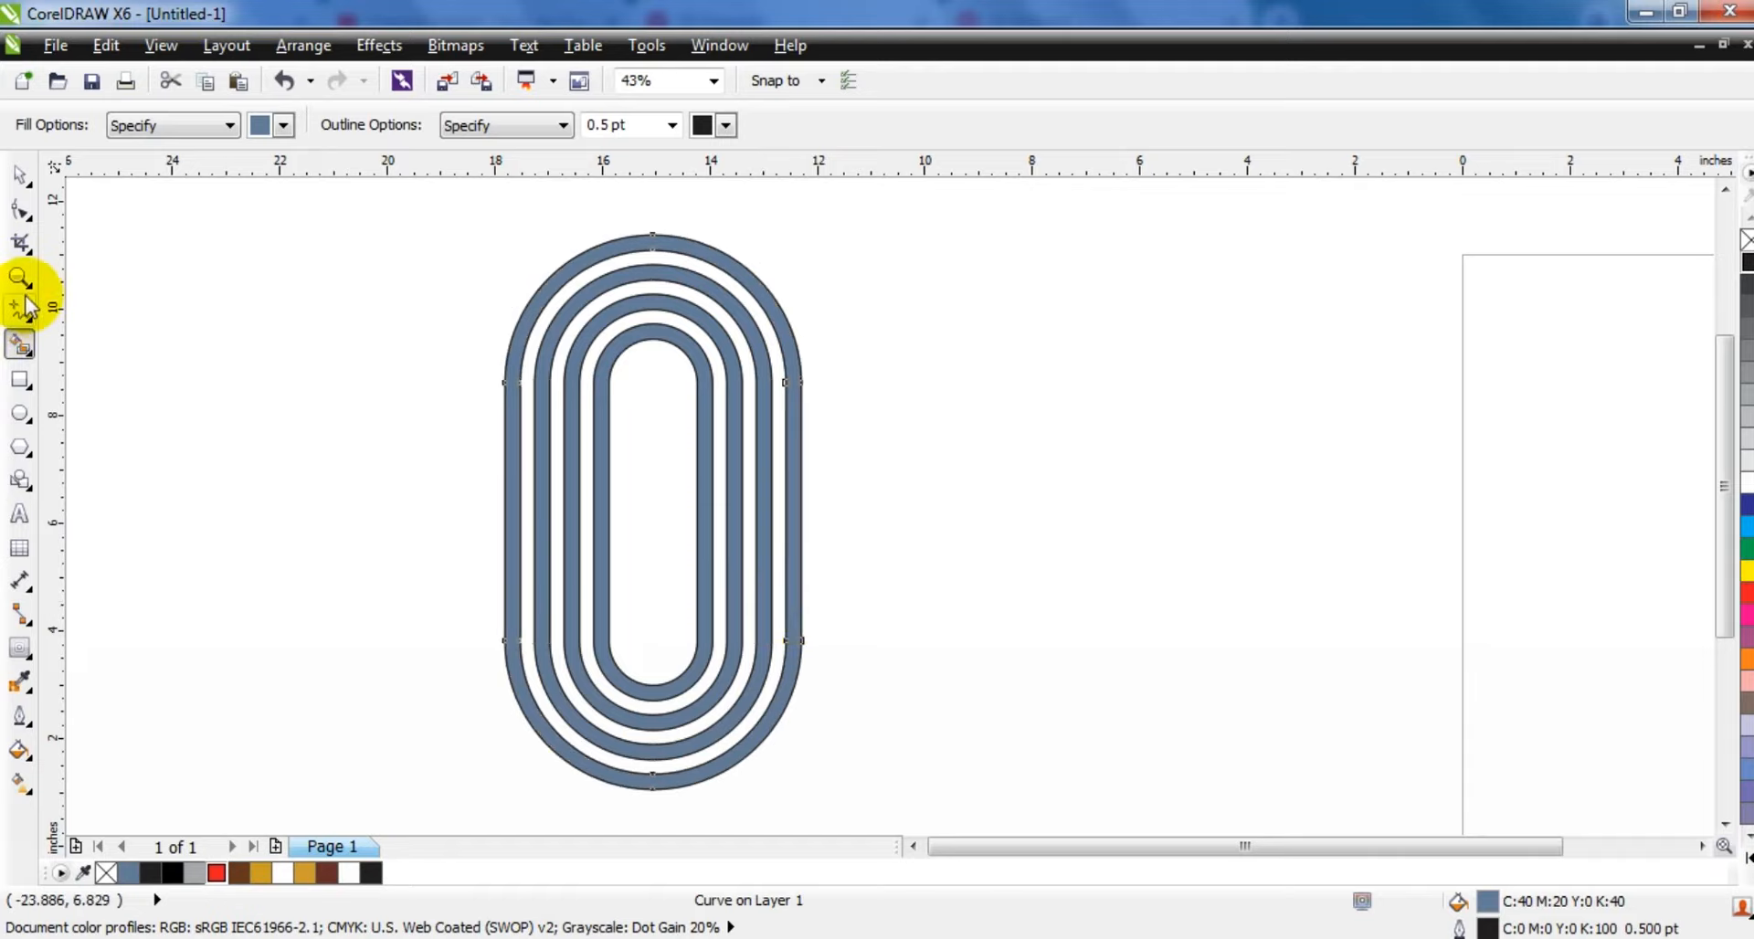
Step: Select all four blue-grey bands and fill them with black
left_click(18, 178)
left_click(149, 475)
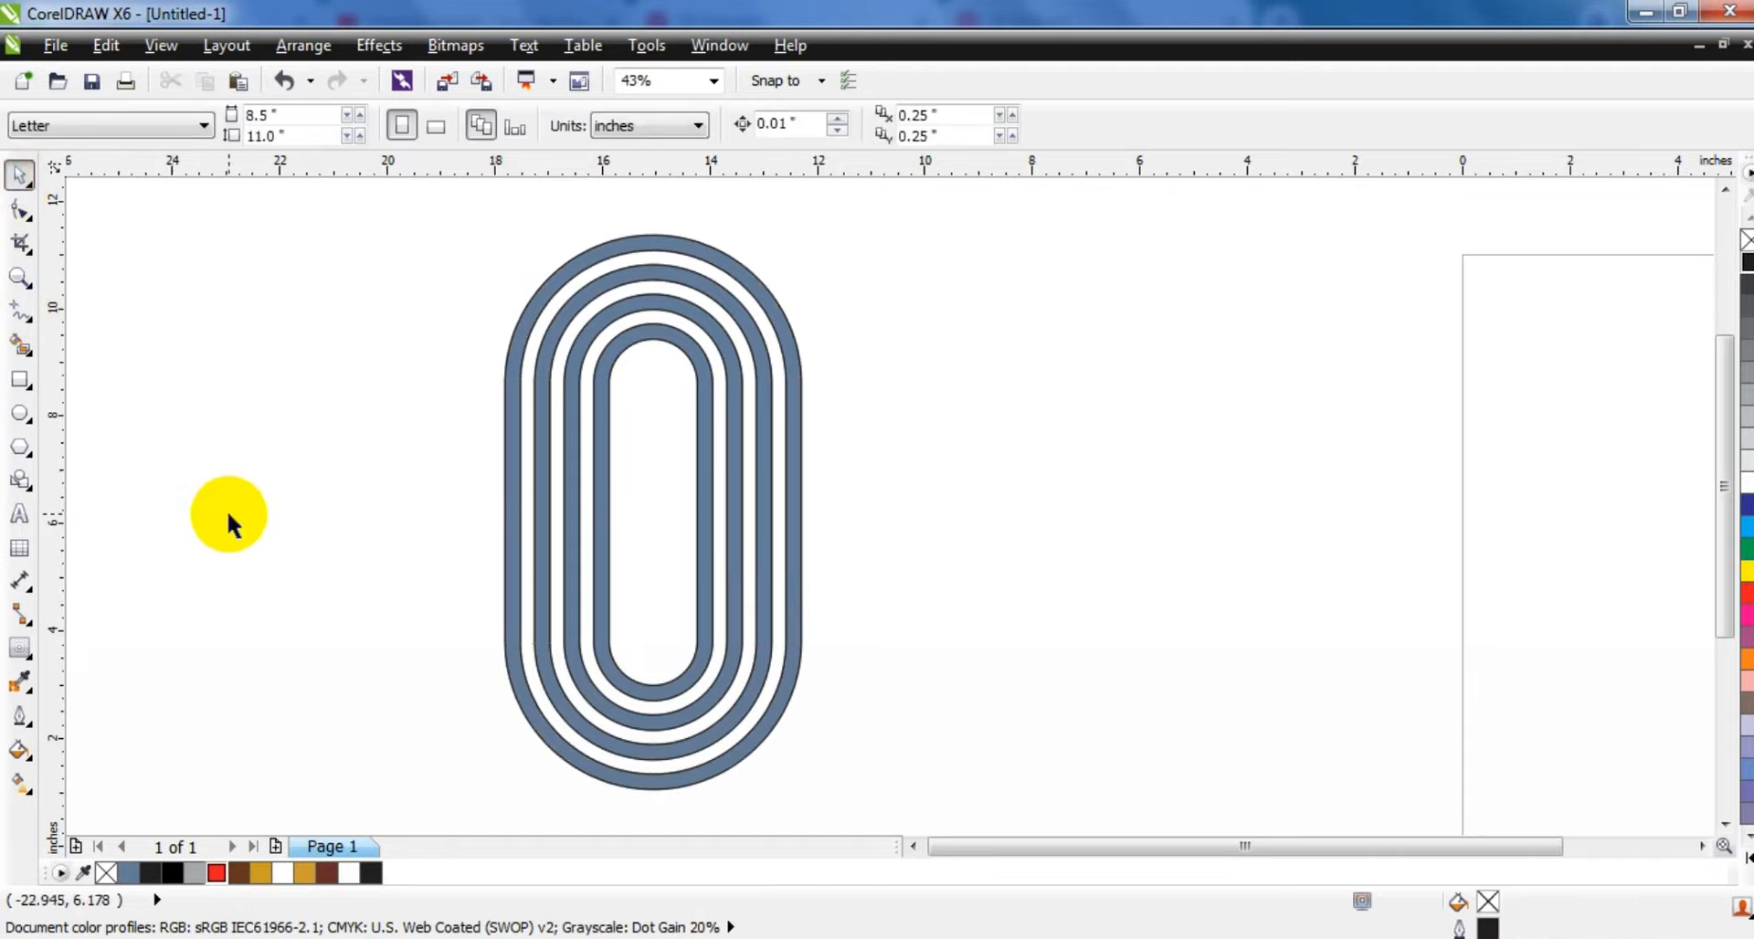
left_click(684, 339)
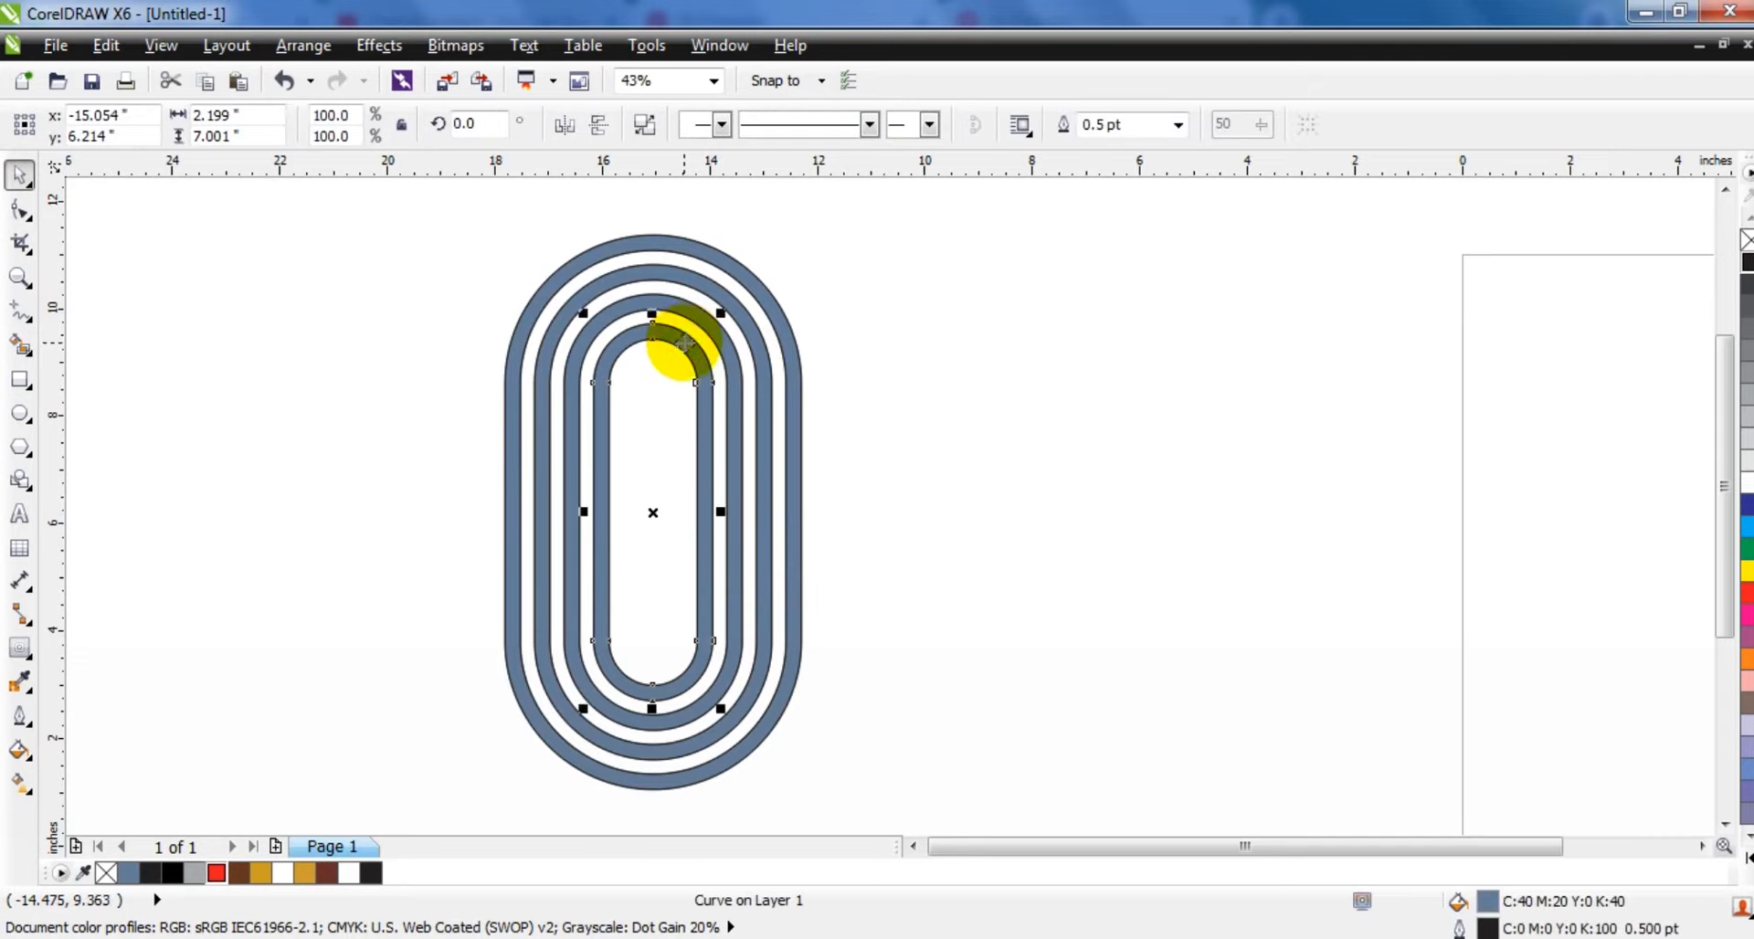
left_click(704, 291, "shift")
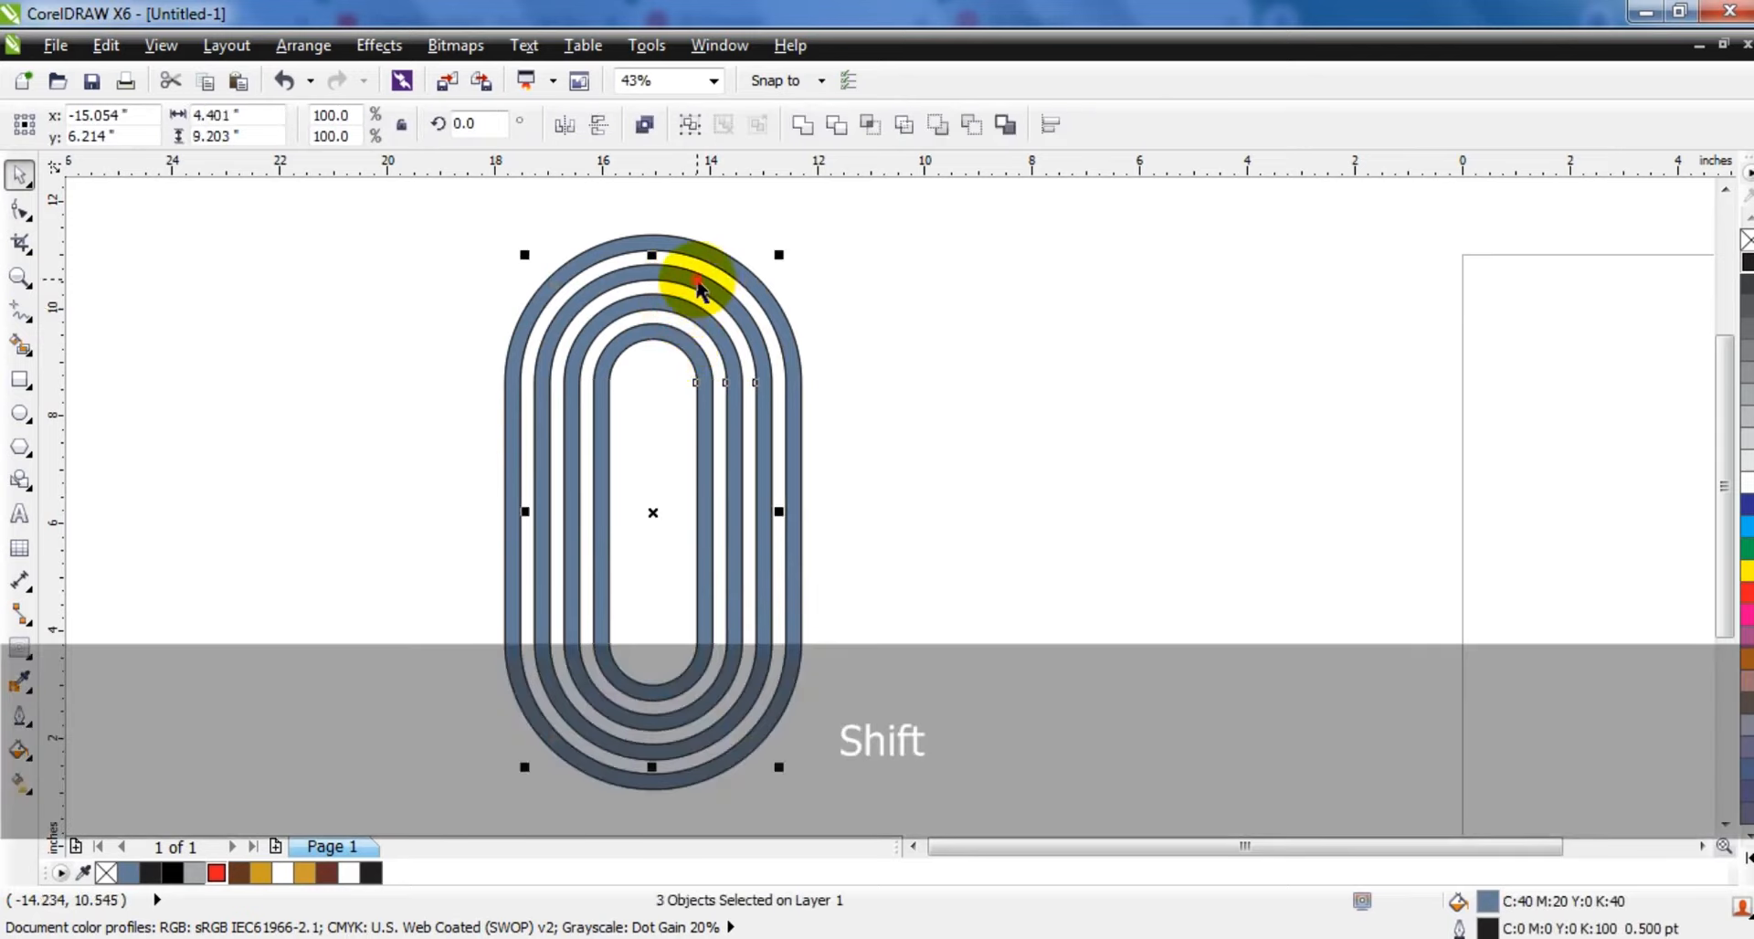
left_click(696, 249, "shift")
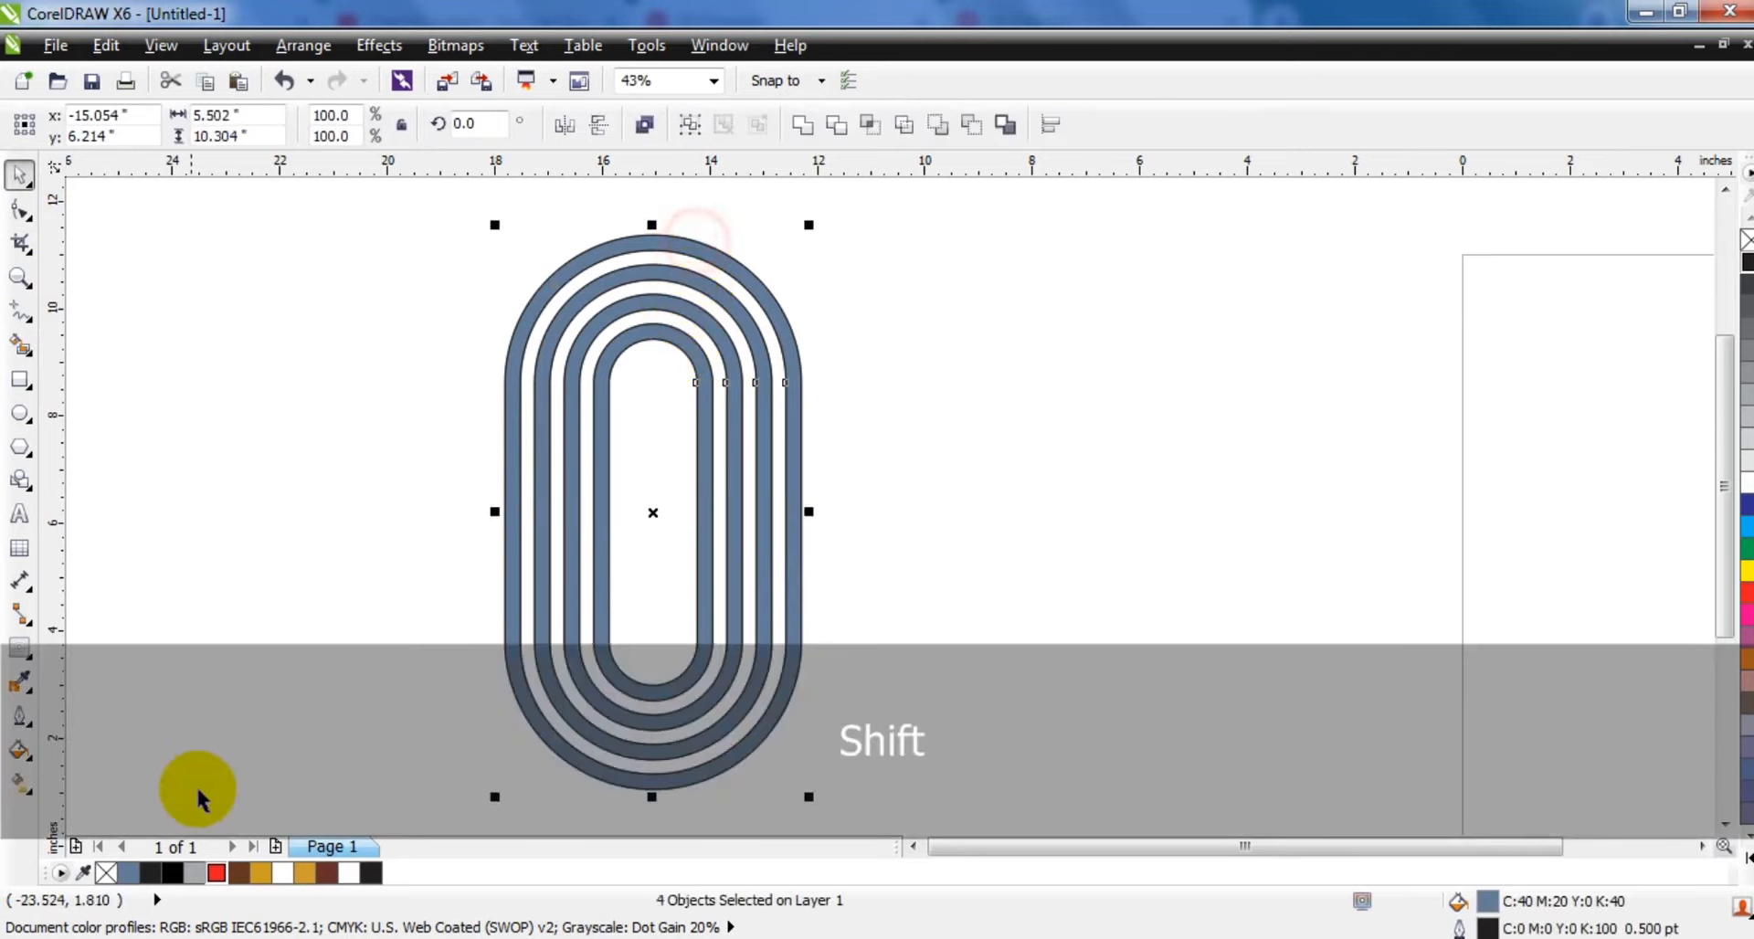
left_click(179, 875)
Step: Move the black bands clear of the contour group, weld them into one shape and delete the leftover contour group
left_click_drag(654, 509, 995, 514)
left_click(804, 126)
left_click_drag(827, 221, 329, 815)
key("Delete")
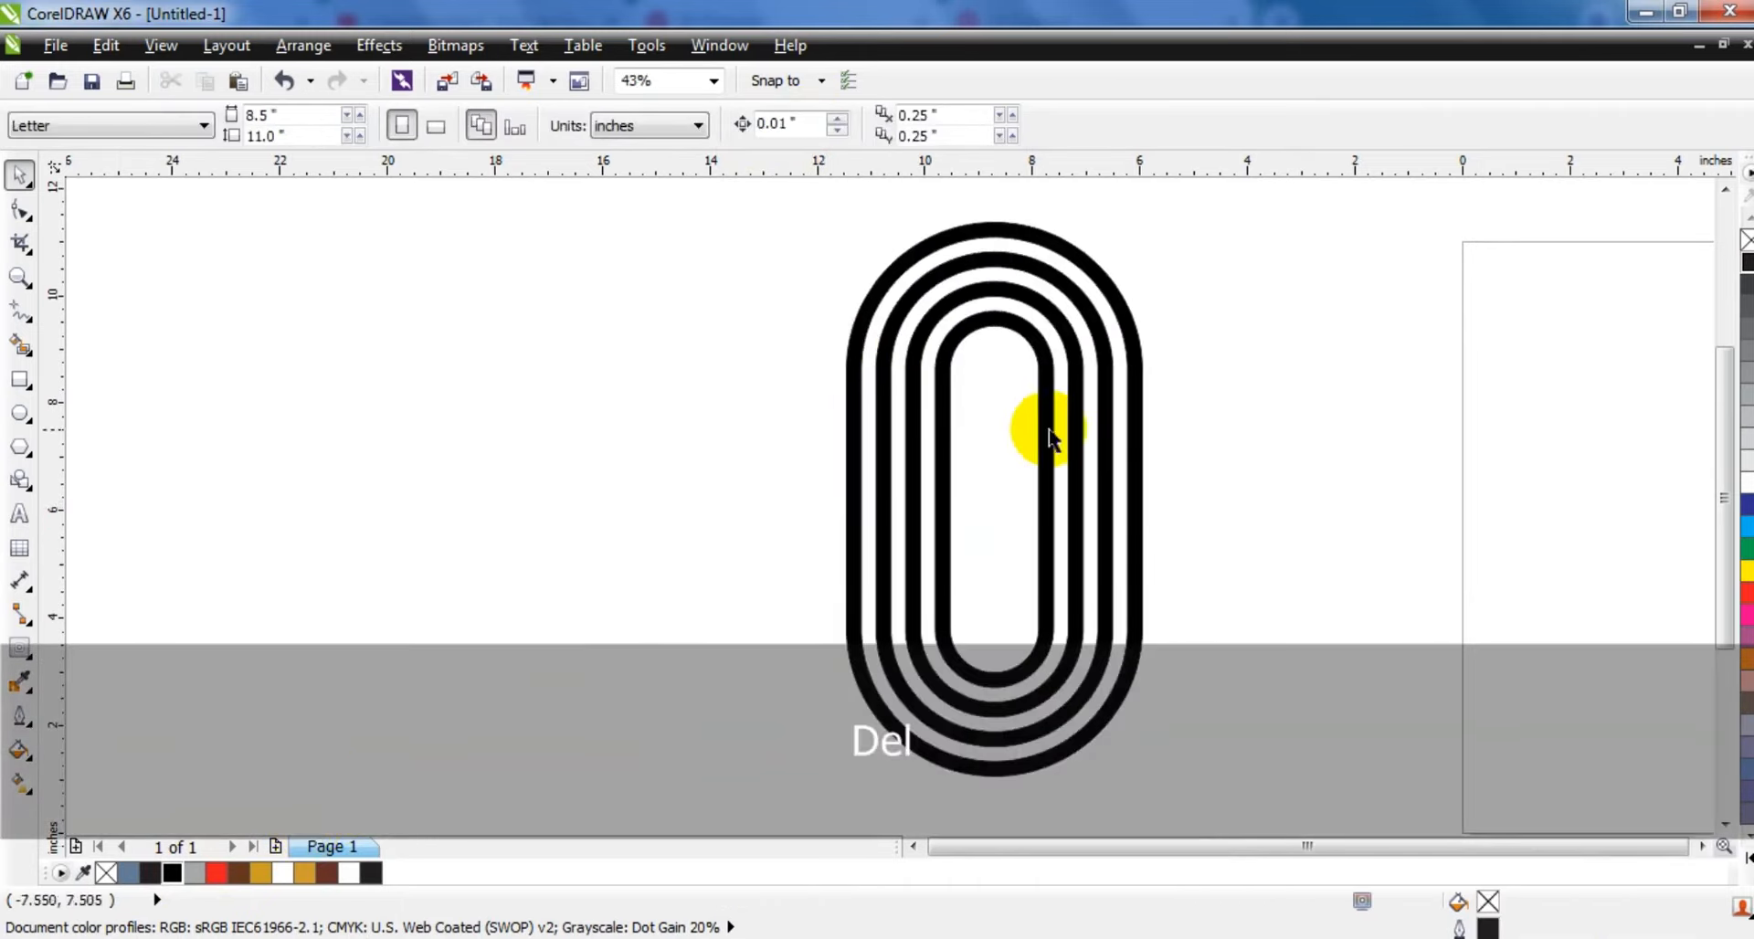
left_click_drag(943, 413, 791, 413)
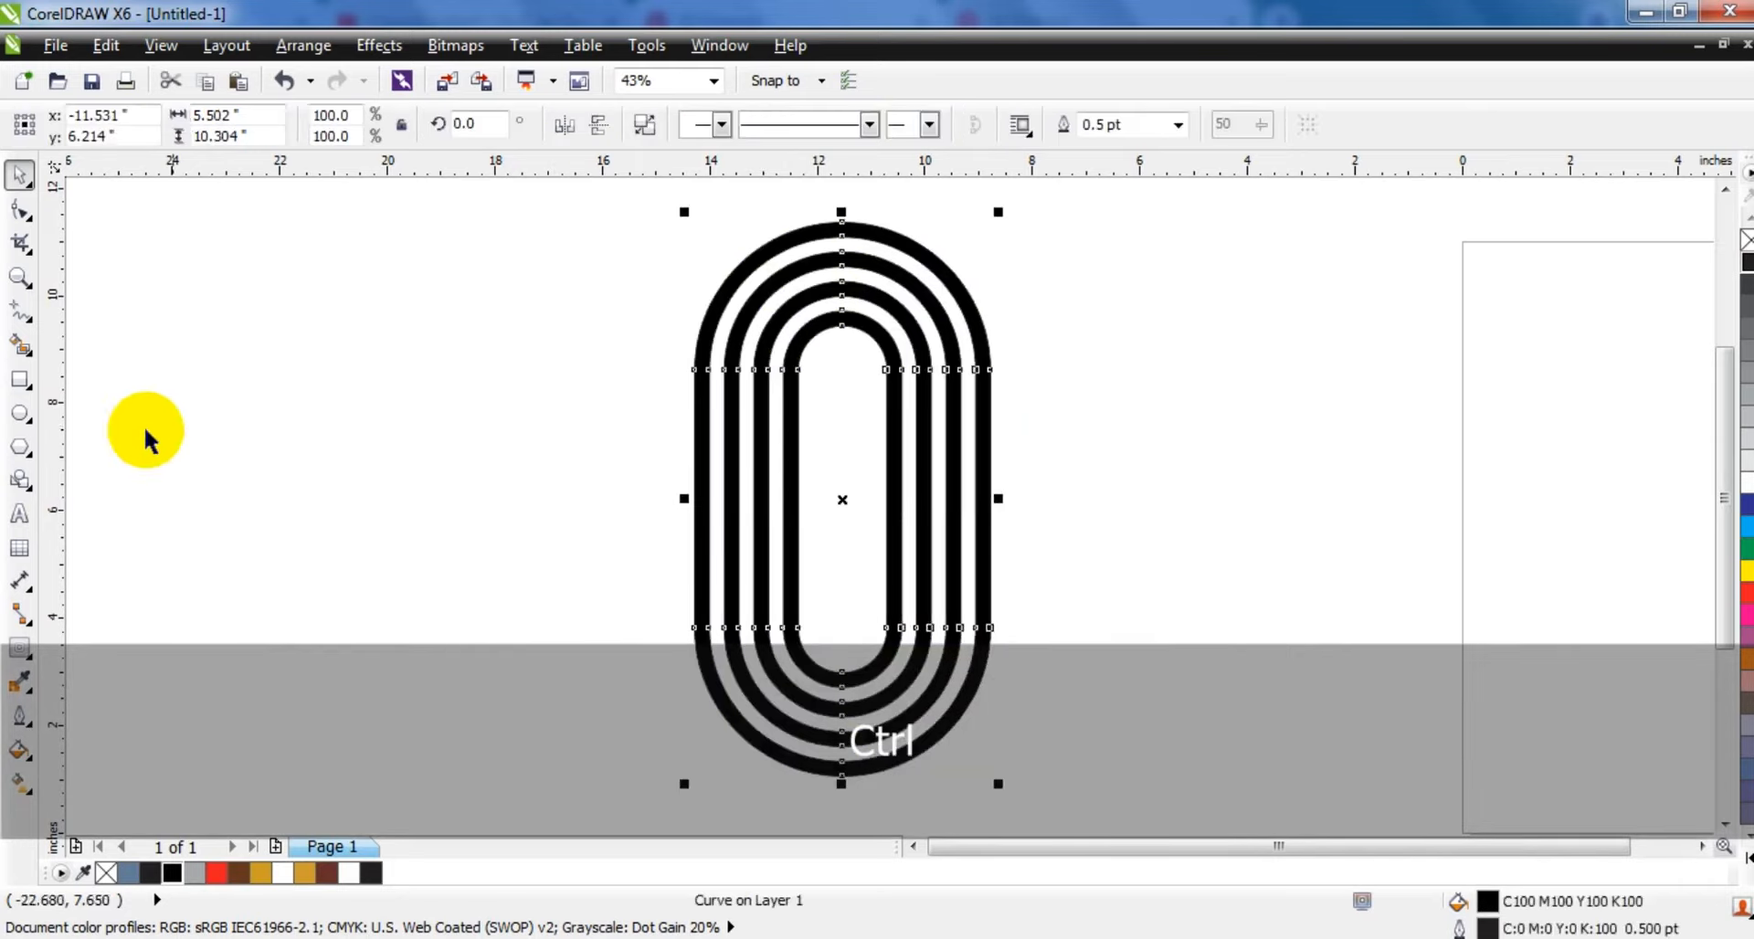
Step: Draw a circle about 7.6" in diameter beside the black shape and set its outline width to 4.0 pt
left_click(19, 413)
left_click_drag(172, 313, 406, 720)
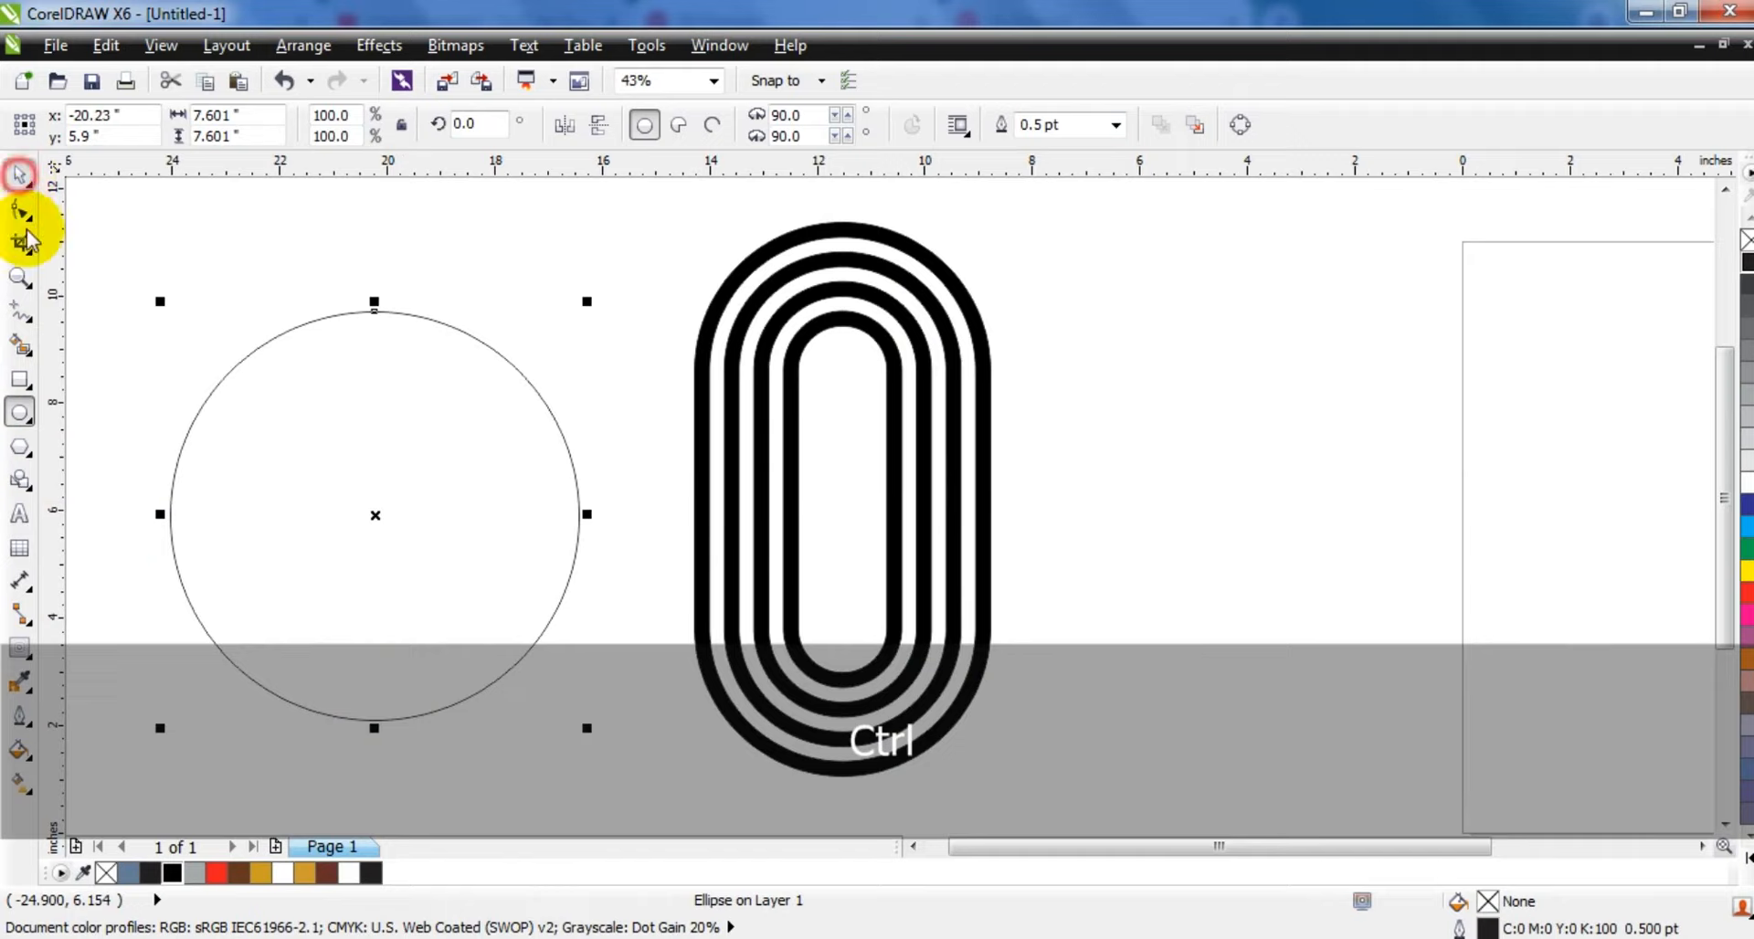
left_click(1117, 125)
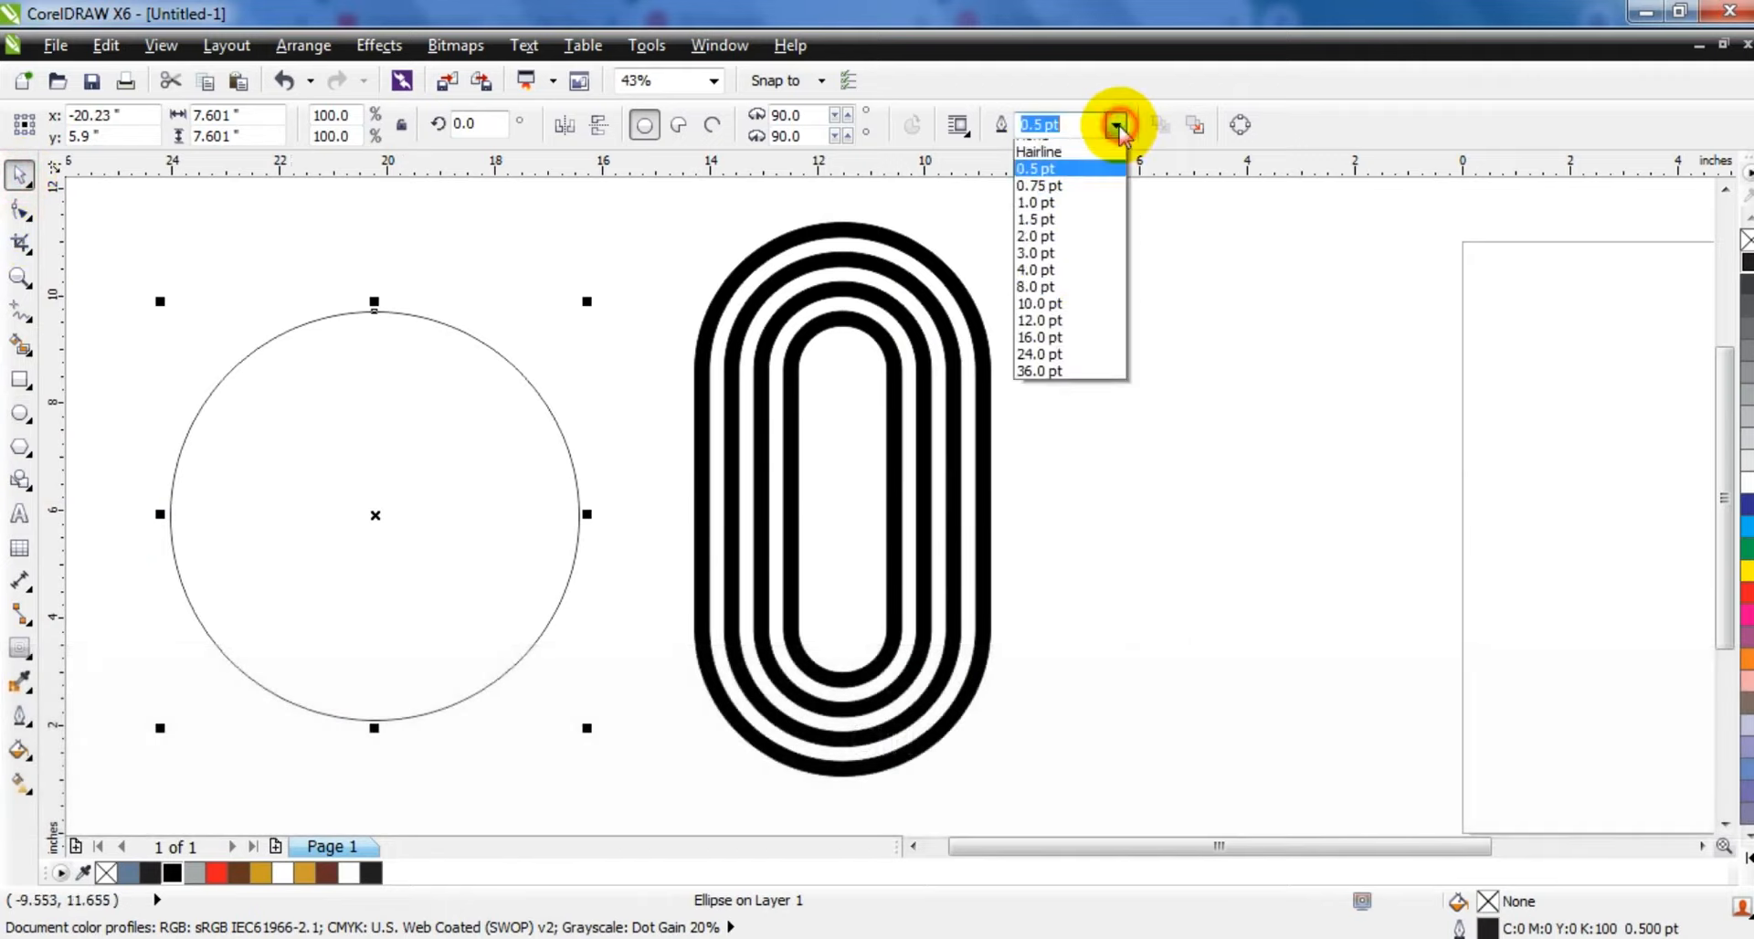
left_click(1046, 271)
Step: Add a slightly smaller concentric copy of the circle, combine both circles into a ring and fill it red
left_click_drag(586, 301, 573, 328)
left_click(439, 320, "shift")
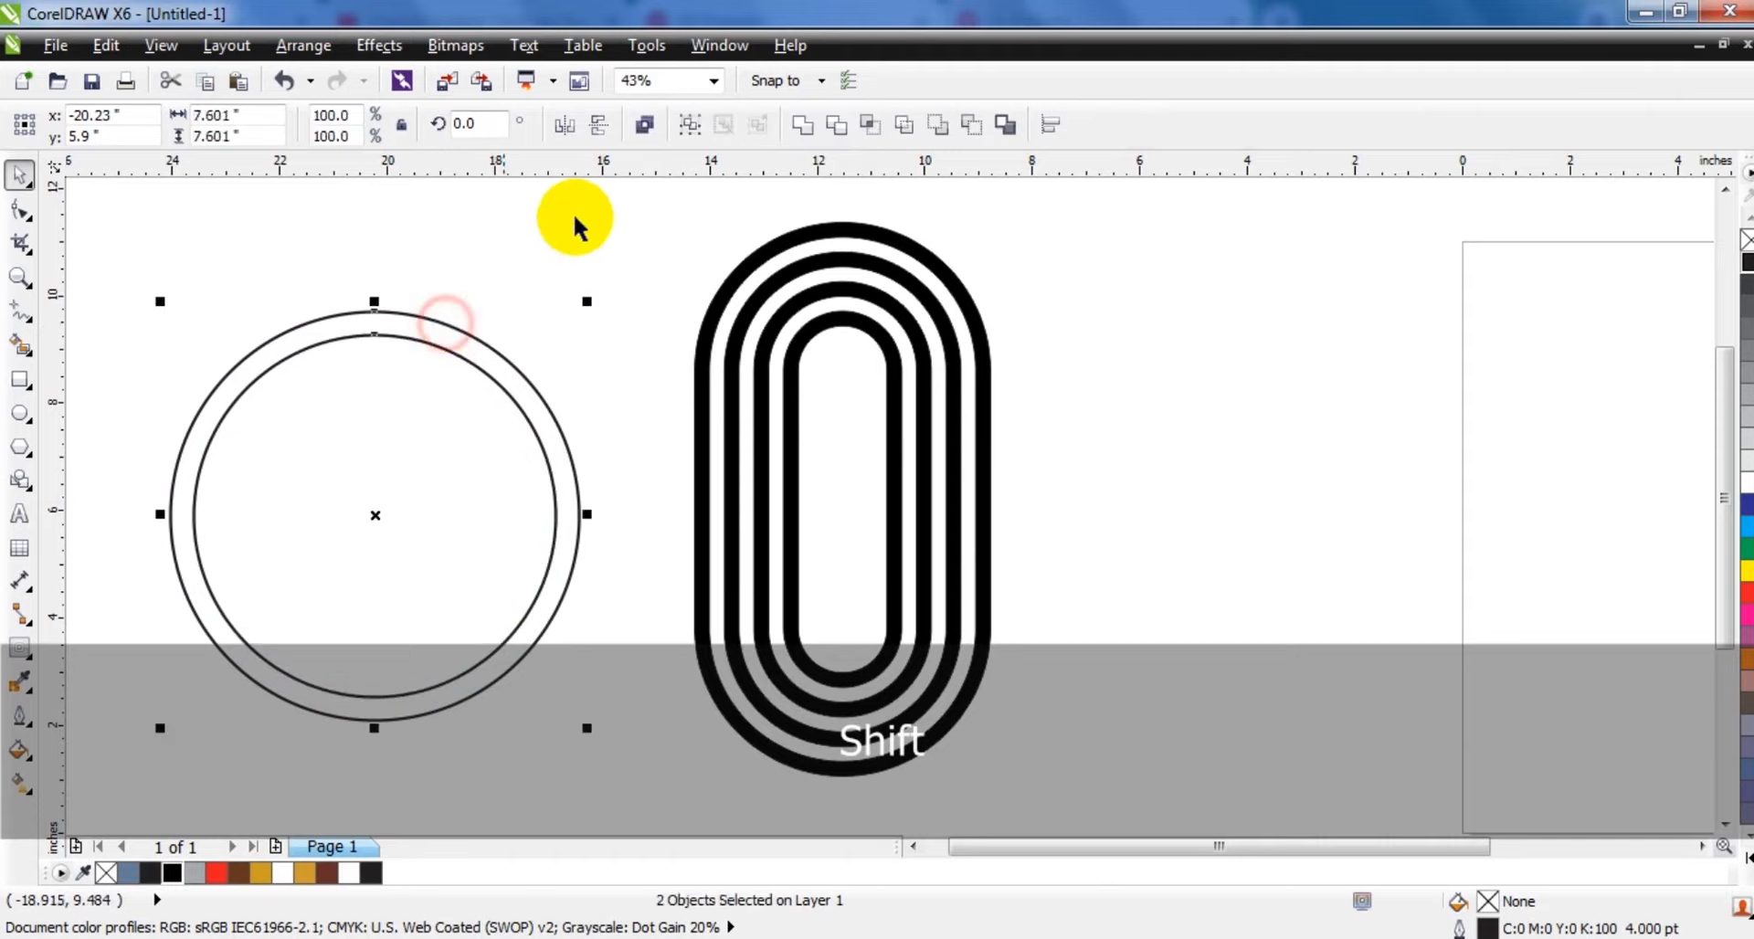
left_click(641, 130)
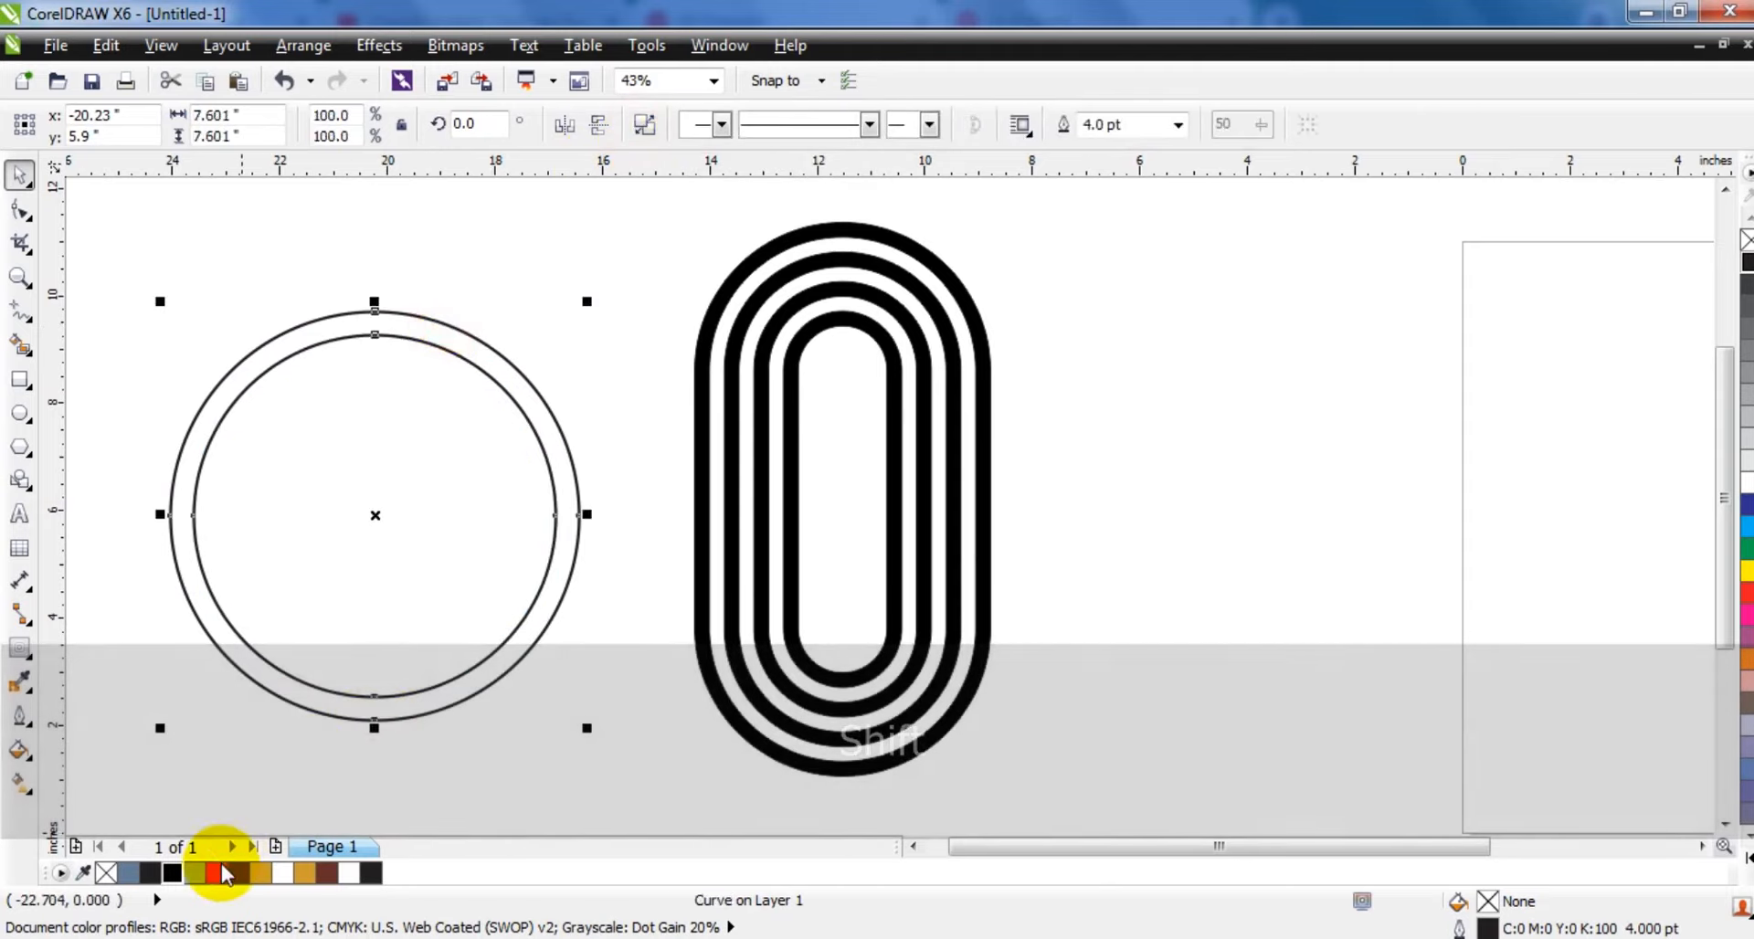
left_click(216, 873)
Step: Reposition the black shape and the red ring so the ring overlaps the lower right part of the black bands
left_click_drag(518, 633, 628, 657)
left_click_drag(813, 701, 285, 614)
left_click_drag(471, 698, 568, 721)
left_click(294, 622)
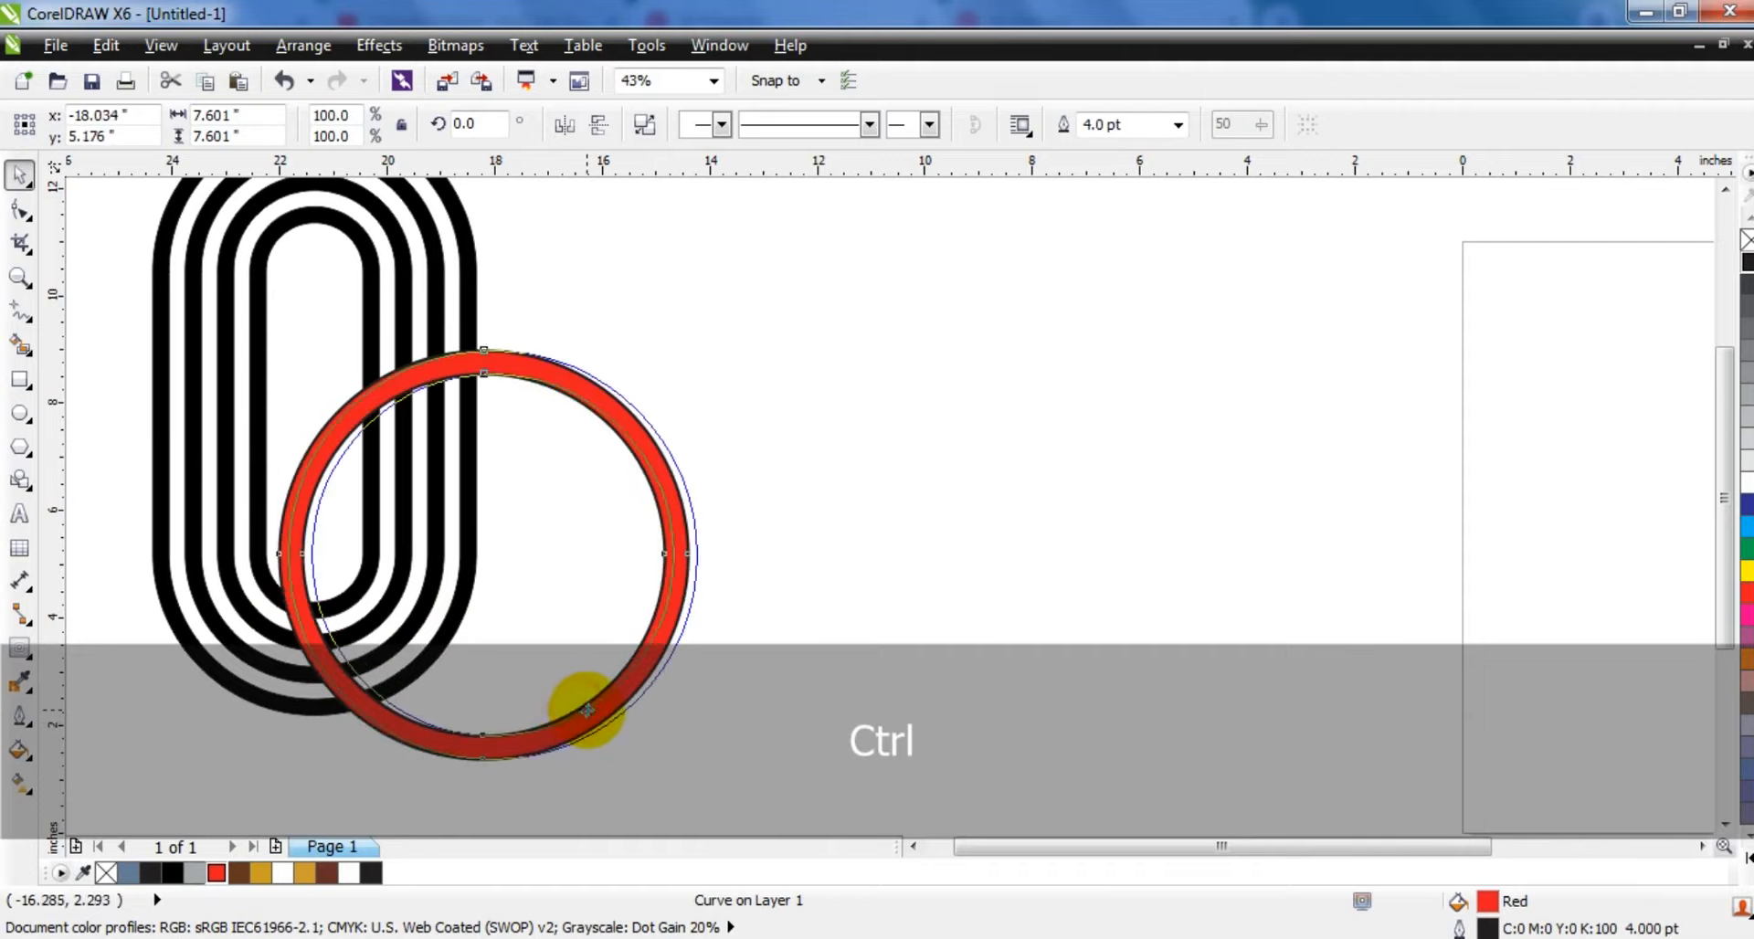
left_click(1055, 535)
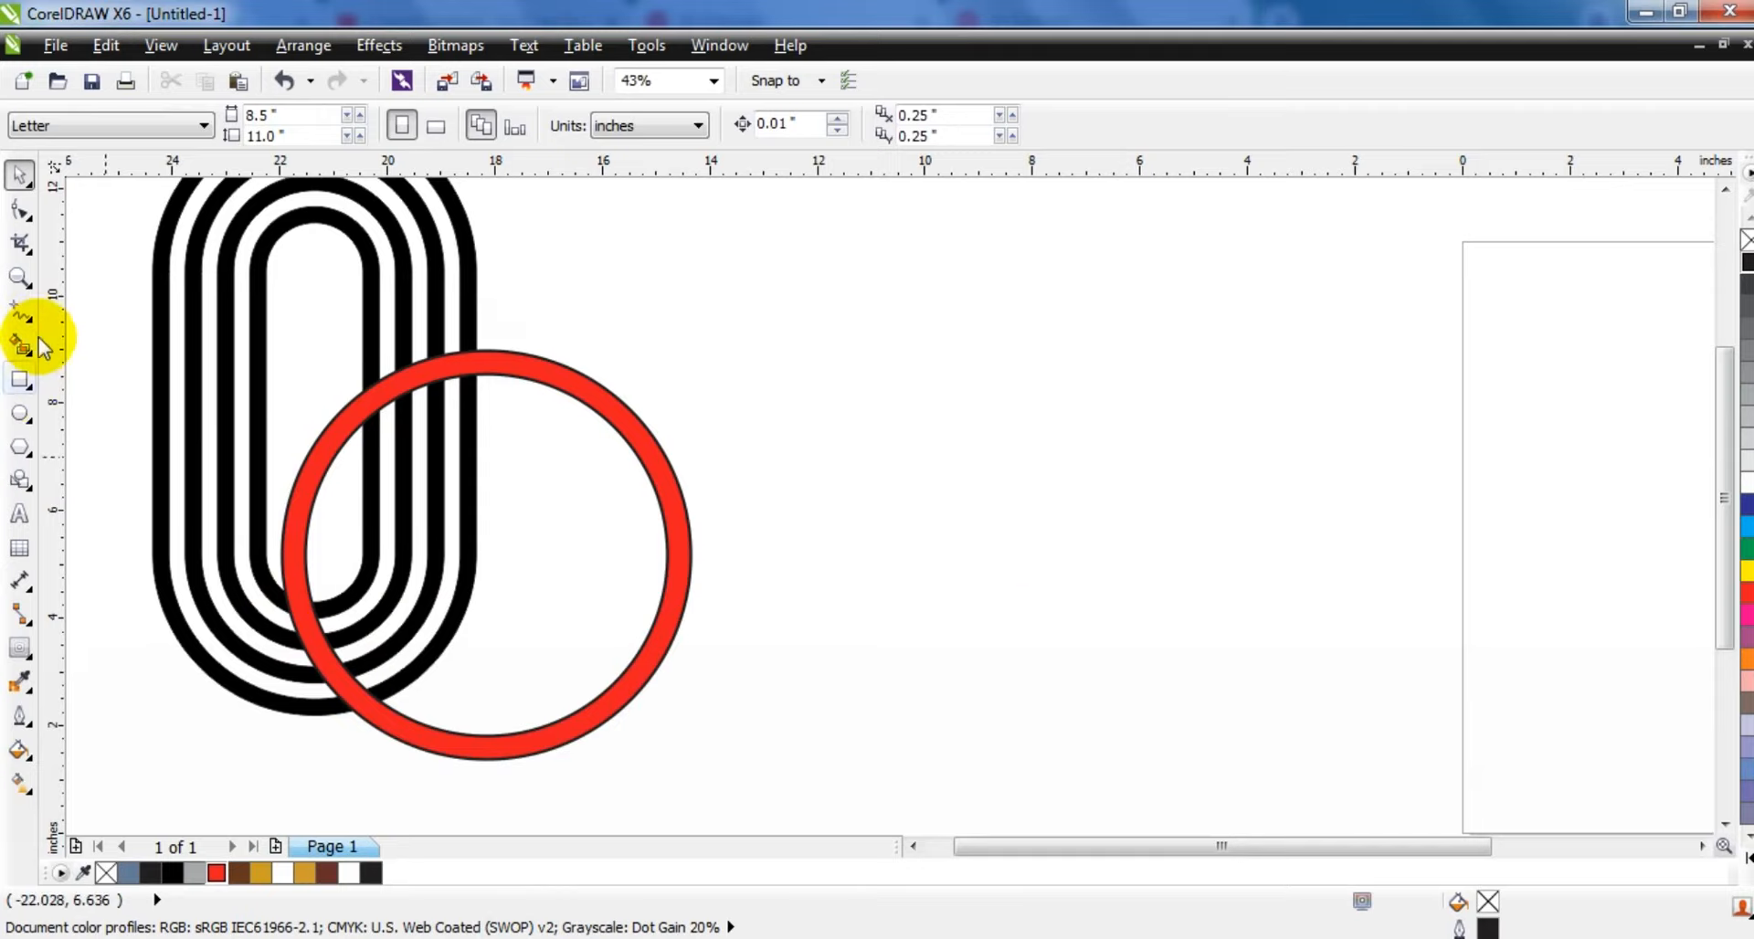
Step: Draw a closed straight-sided freehand shape enclosing the left and middle portion of the black bands, leaving the right-hand J part outside
left_click(20, 312)
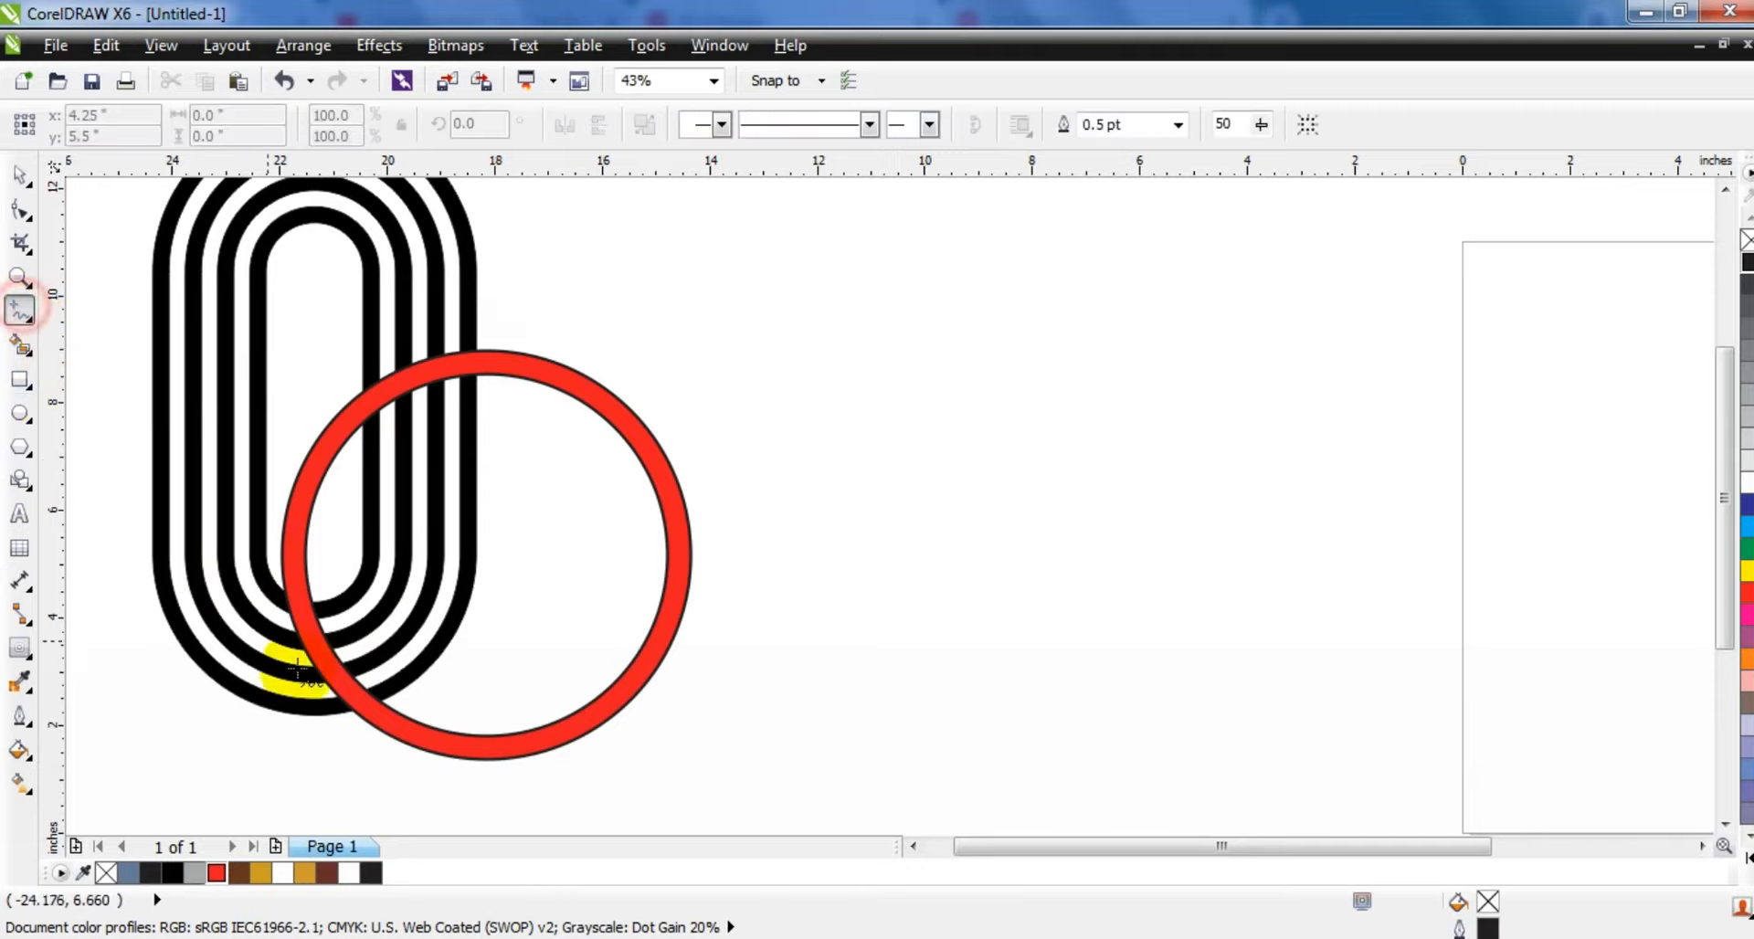
left_click(294, 724)
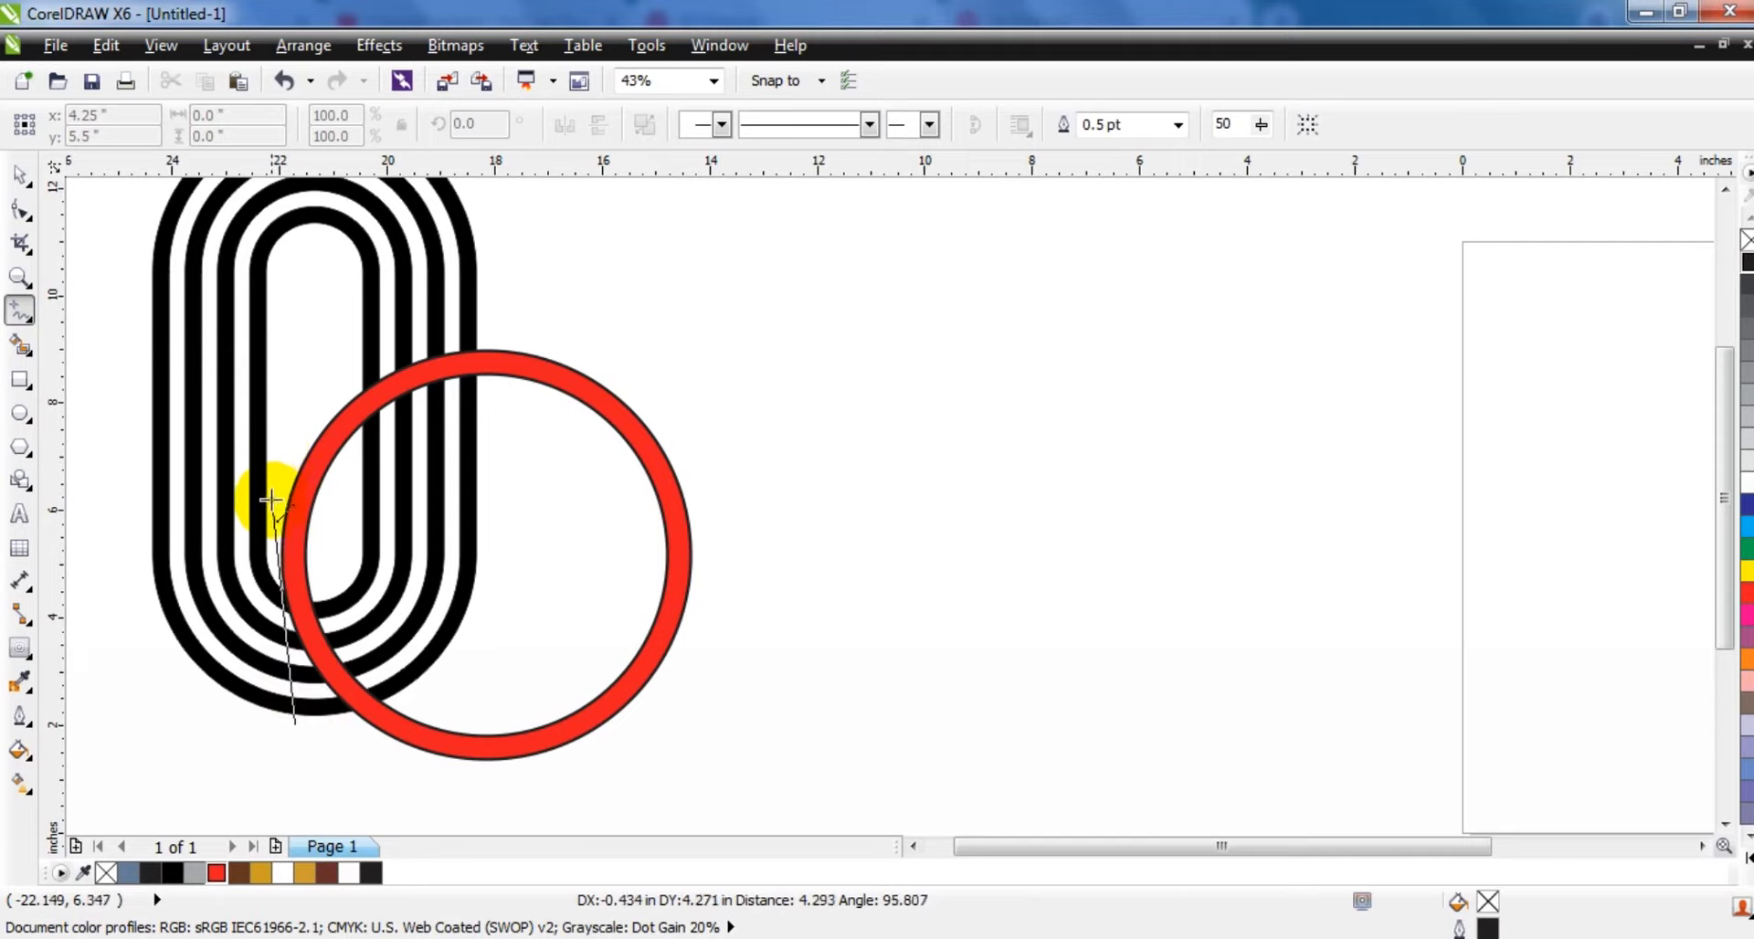
left_click(292, 490)
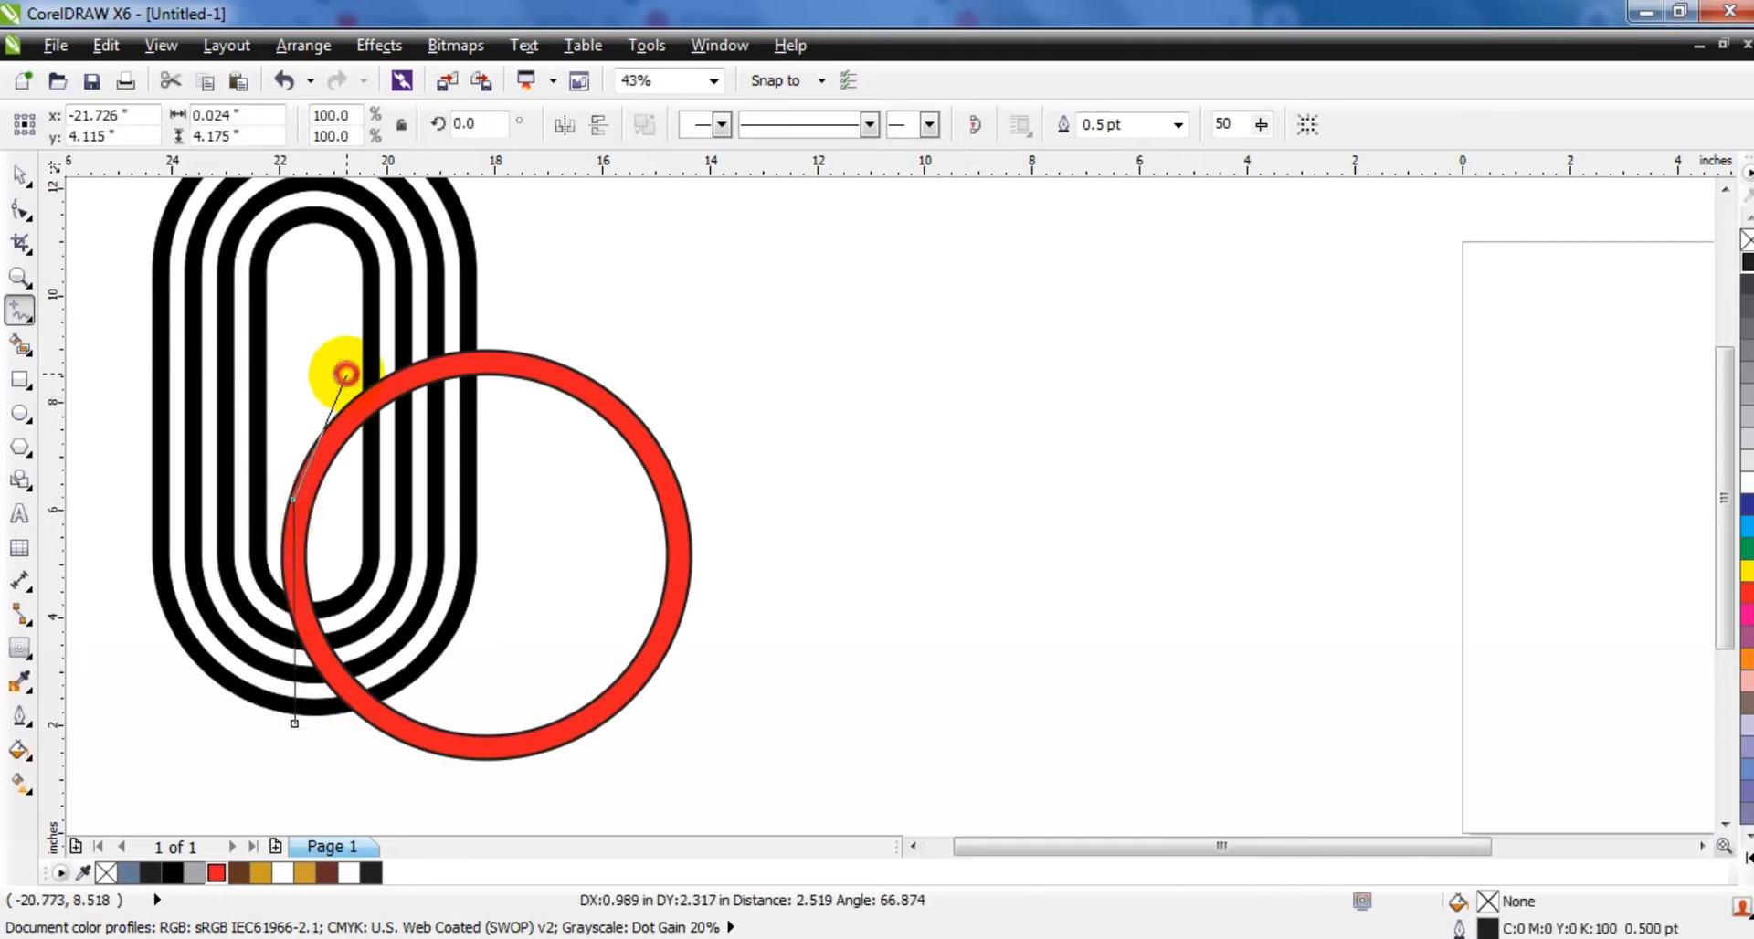
left_click(346, 372)
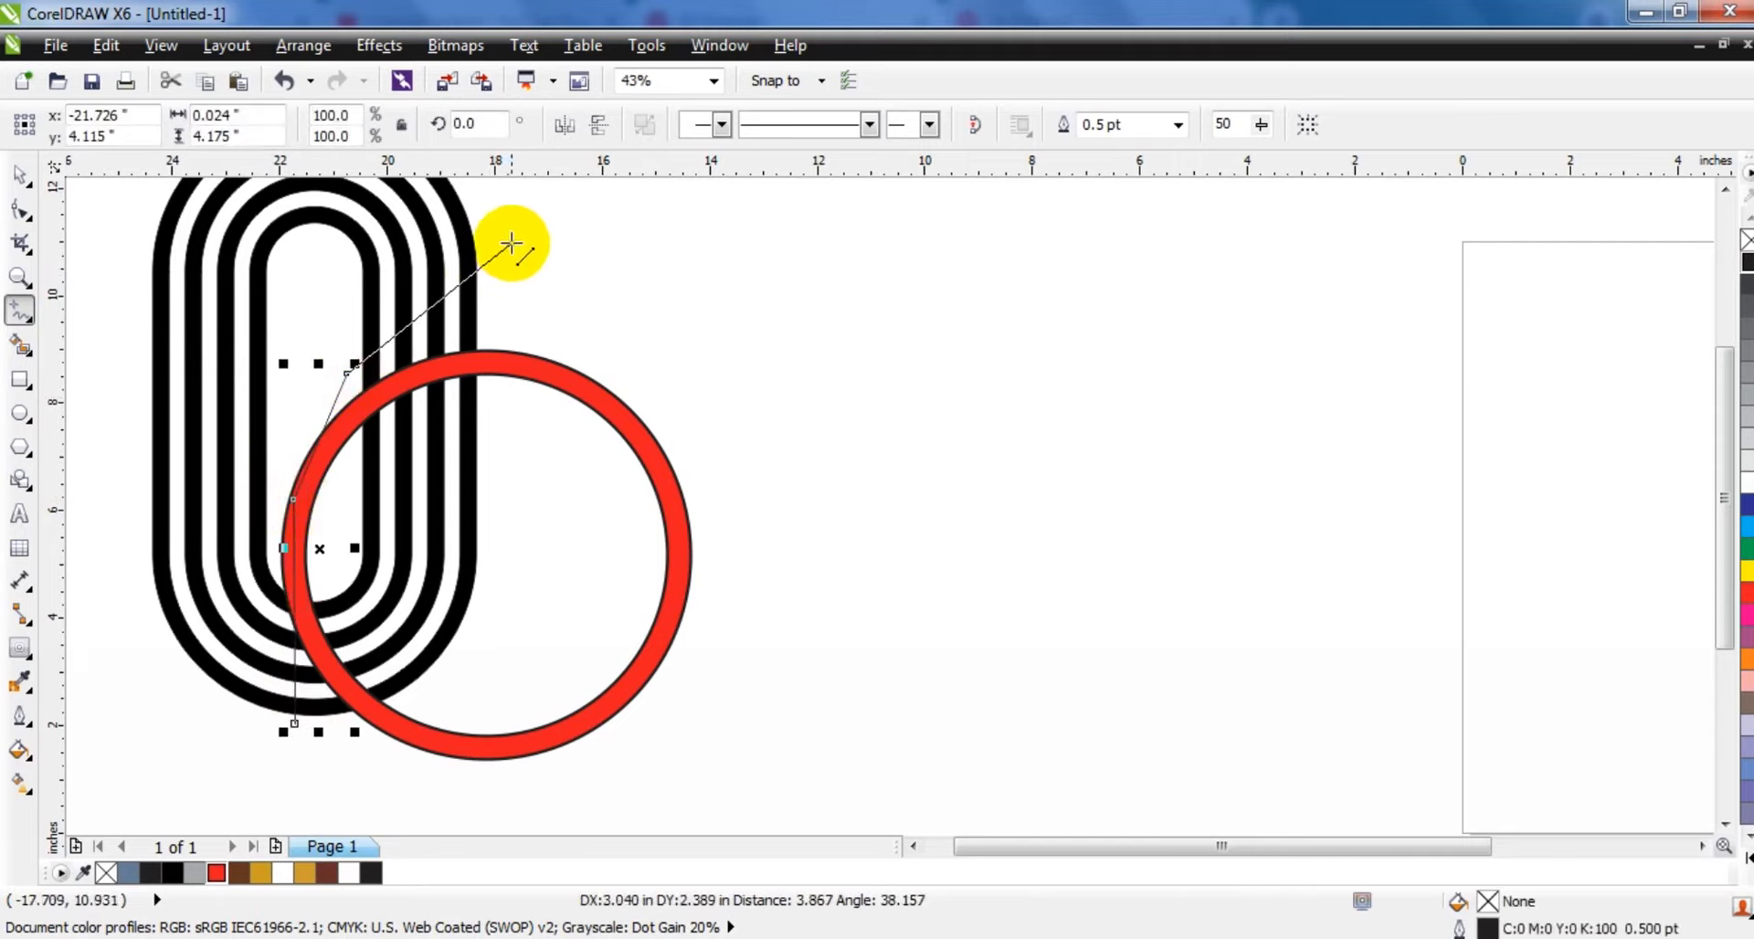
left_click(512, 240)
left_click(152, 763)
left_click(392, 723)
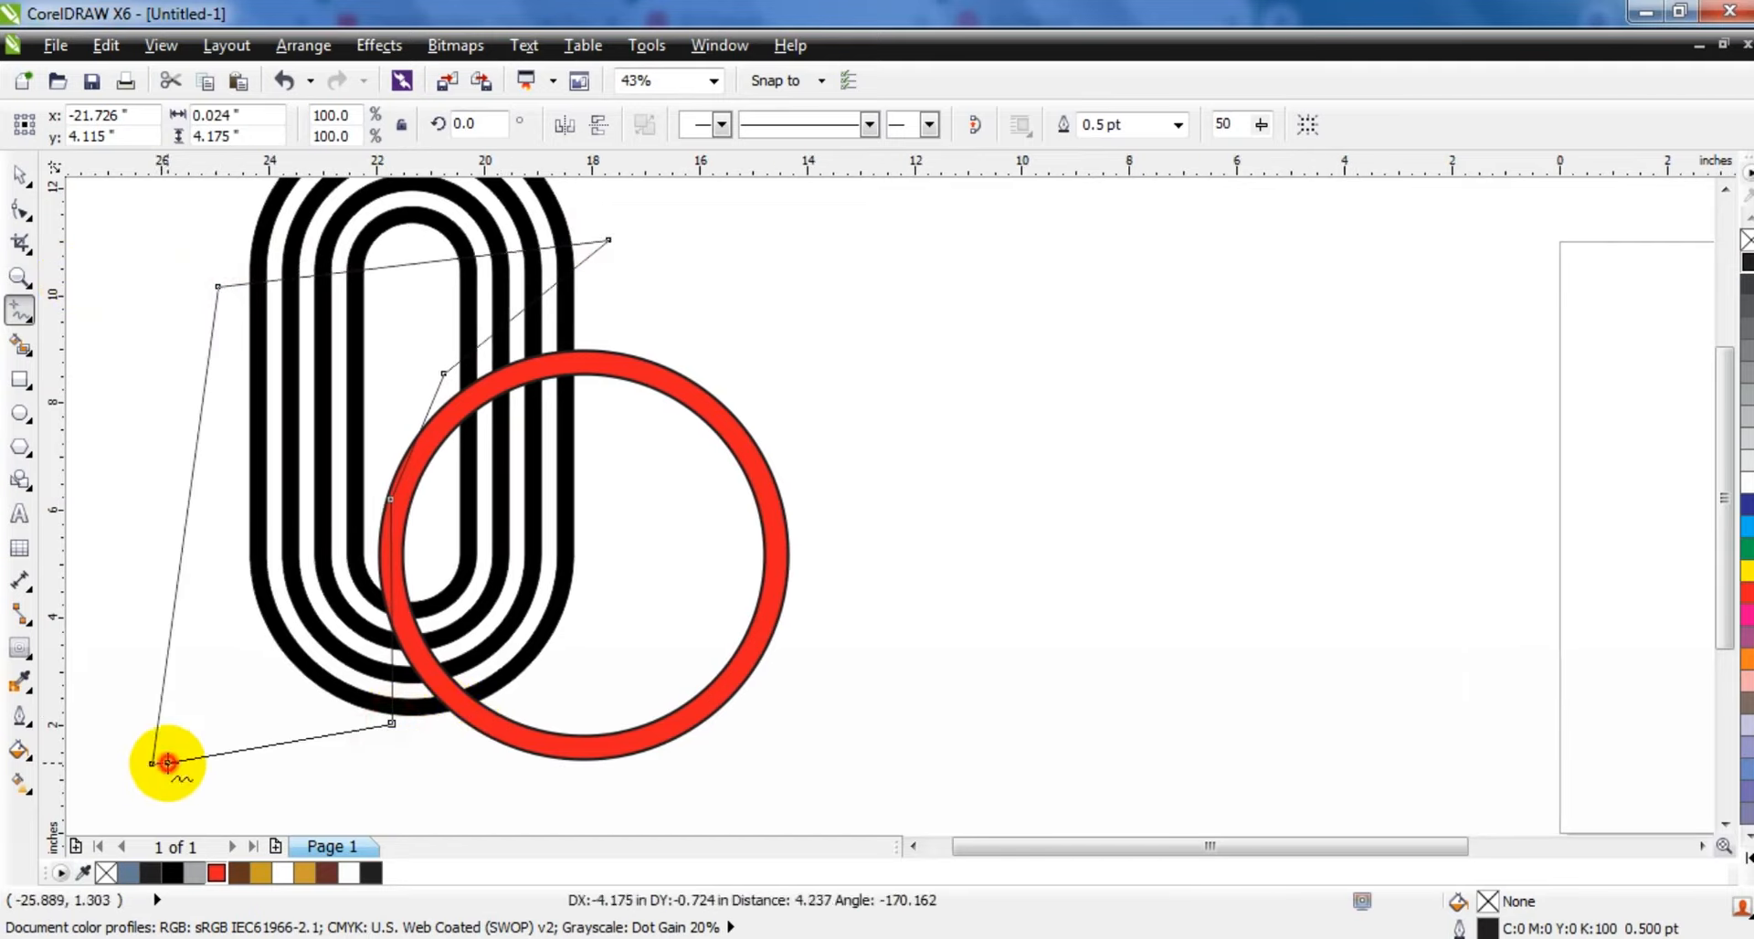
left_click(157, 761)
Step: Trim the black bands with the freehand shape and delete that shape
left_click(19, 173)
left_click(358, 215, "shift")
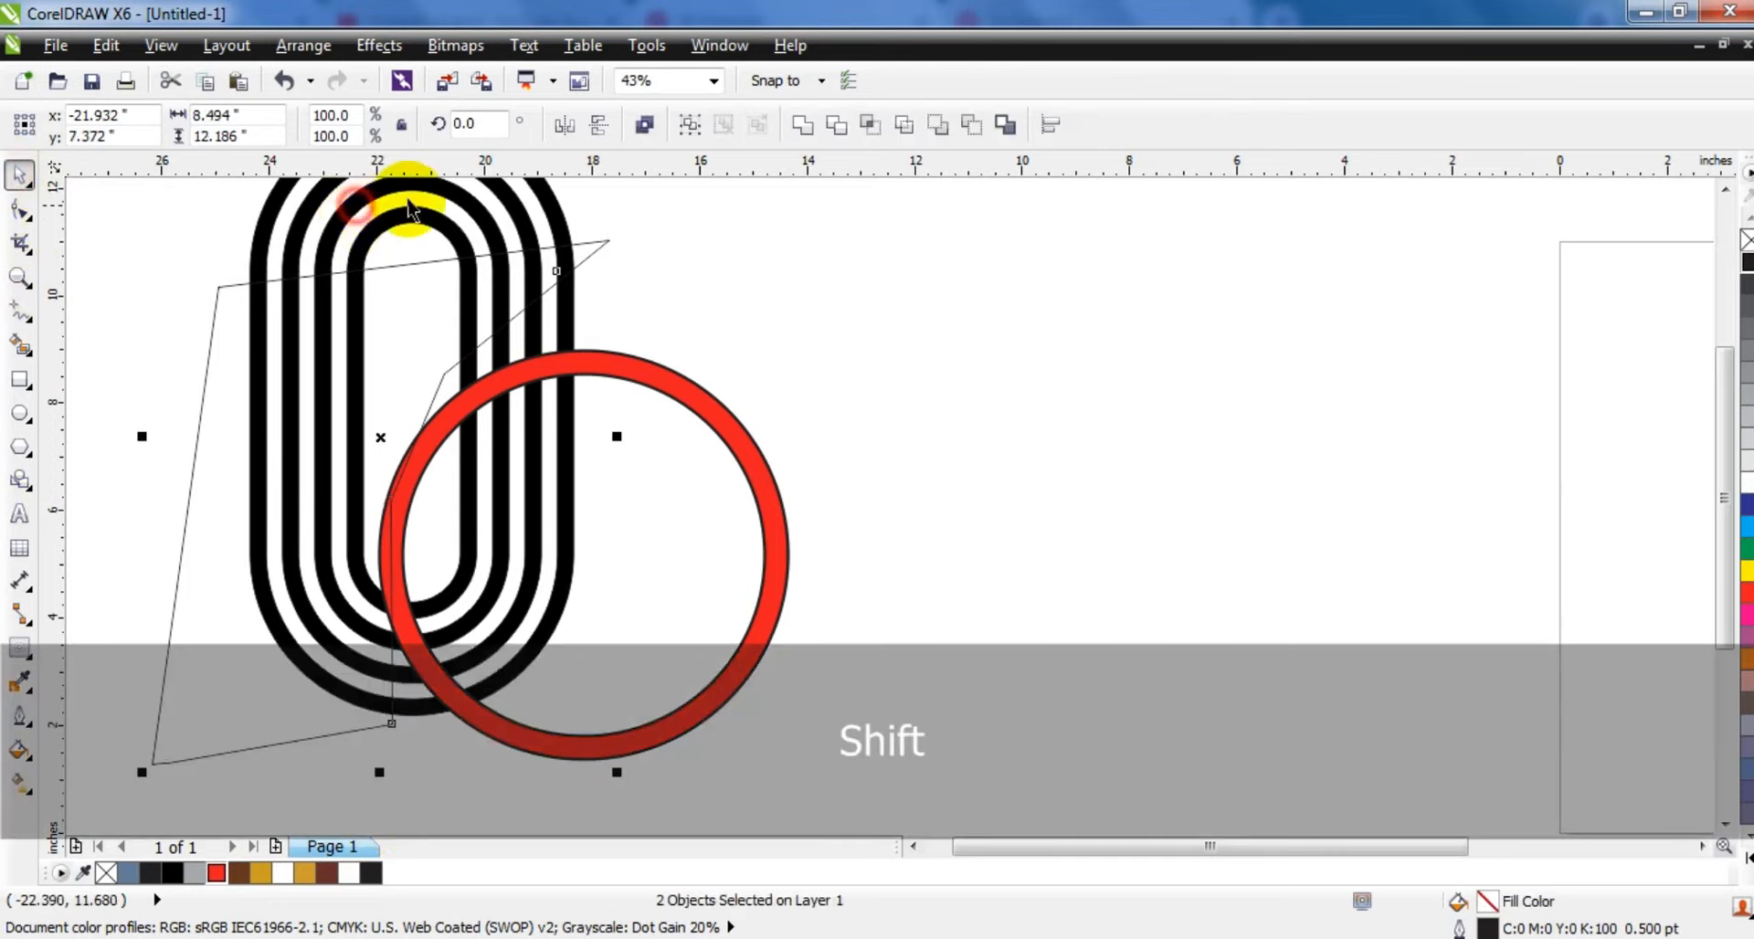
left_click(832, 135)
left_click(822, 259)
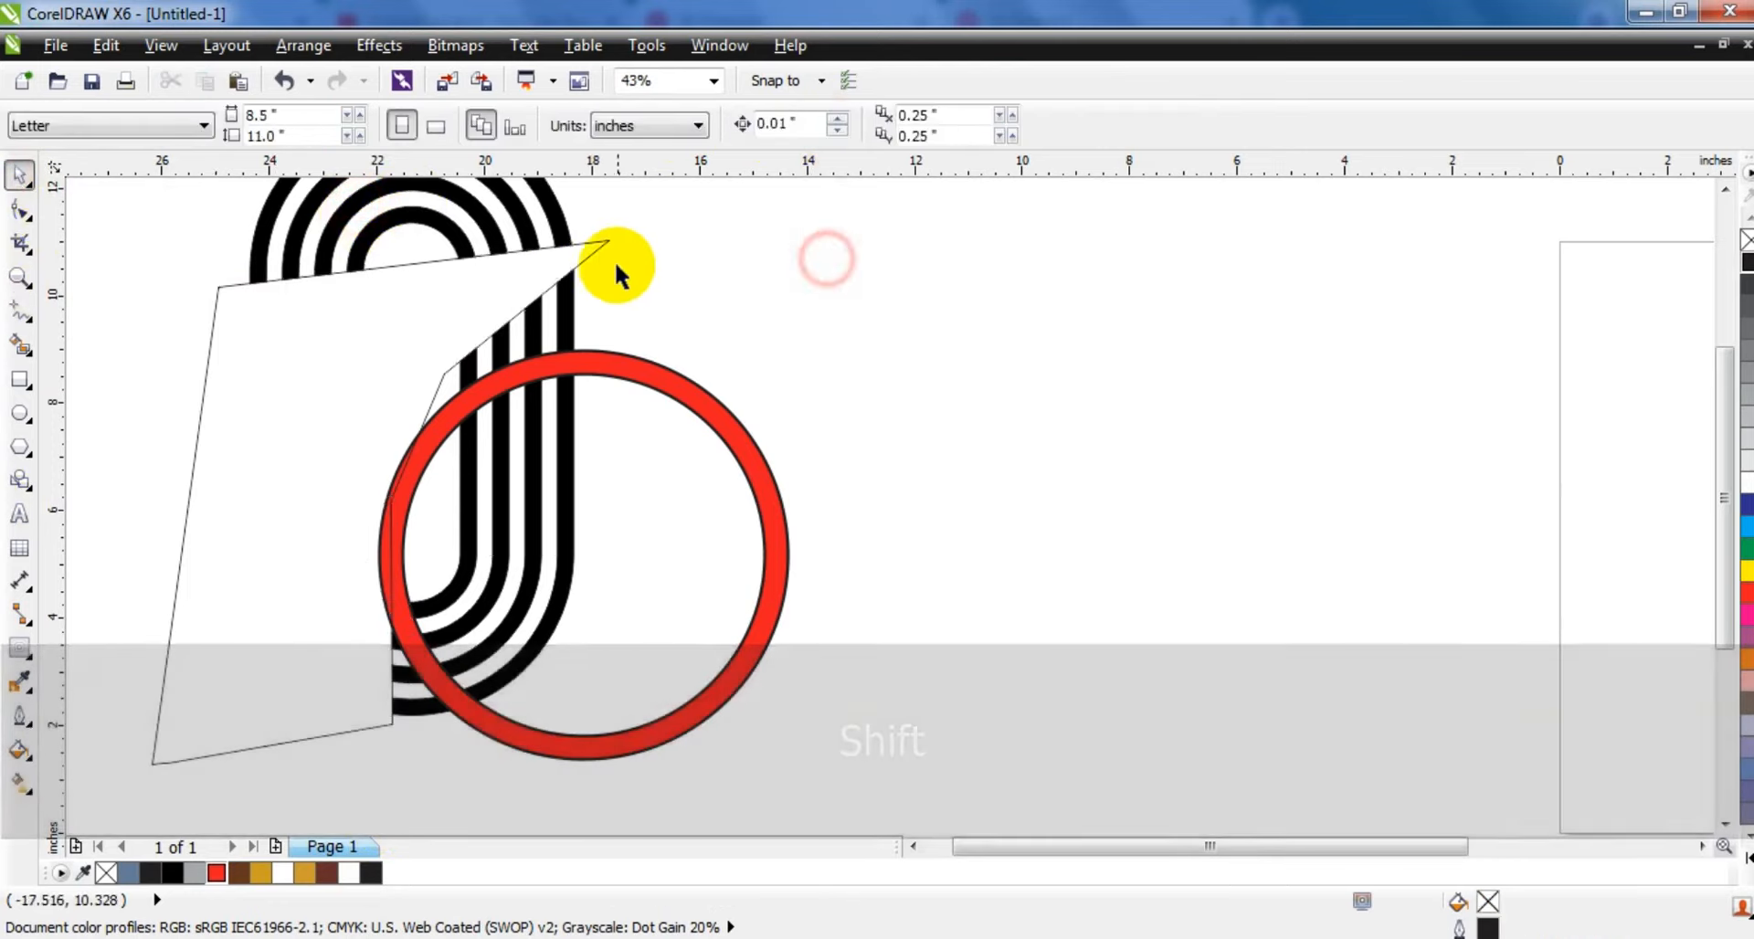
left_click(596, 244)
key("Delete")
Step: Break the trimmed black curve apart and delete all the arches at its top, keeping the J-shaped stripes
left_click(576, 249)
key("shift+F2")
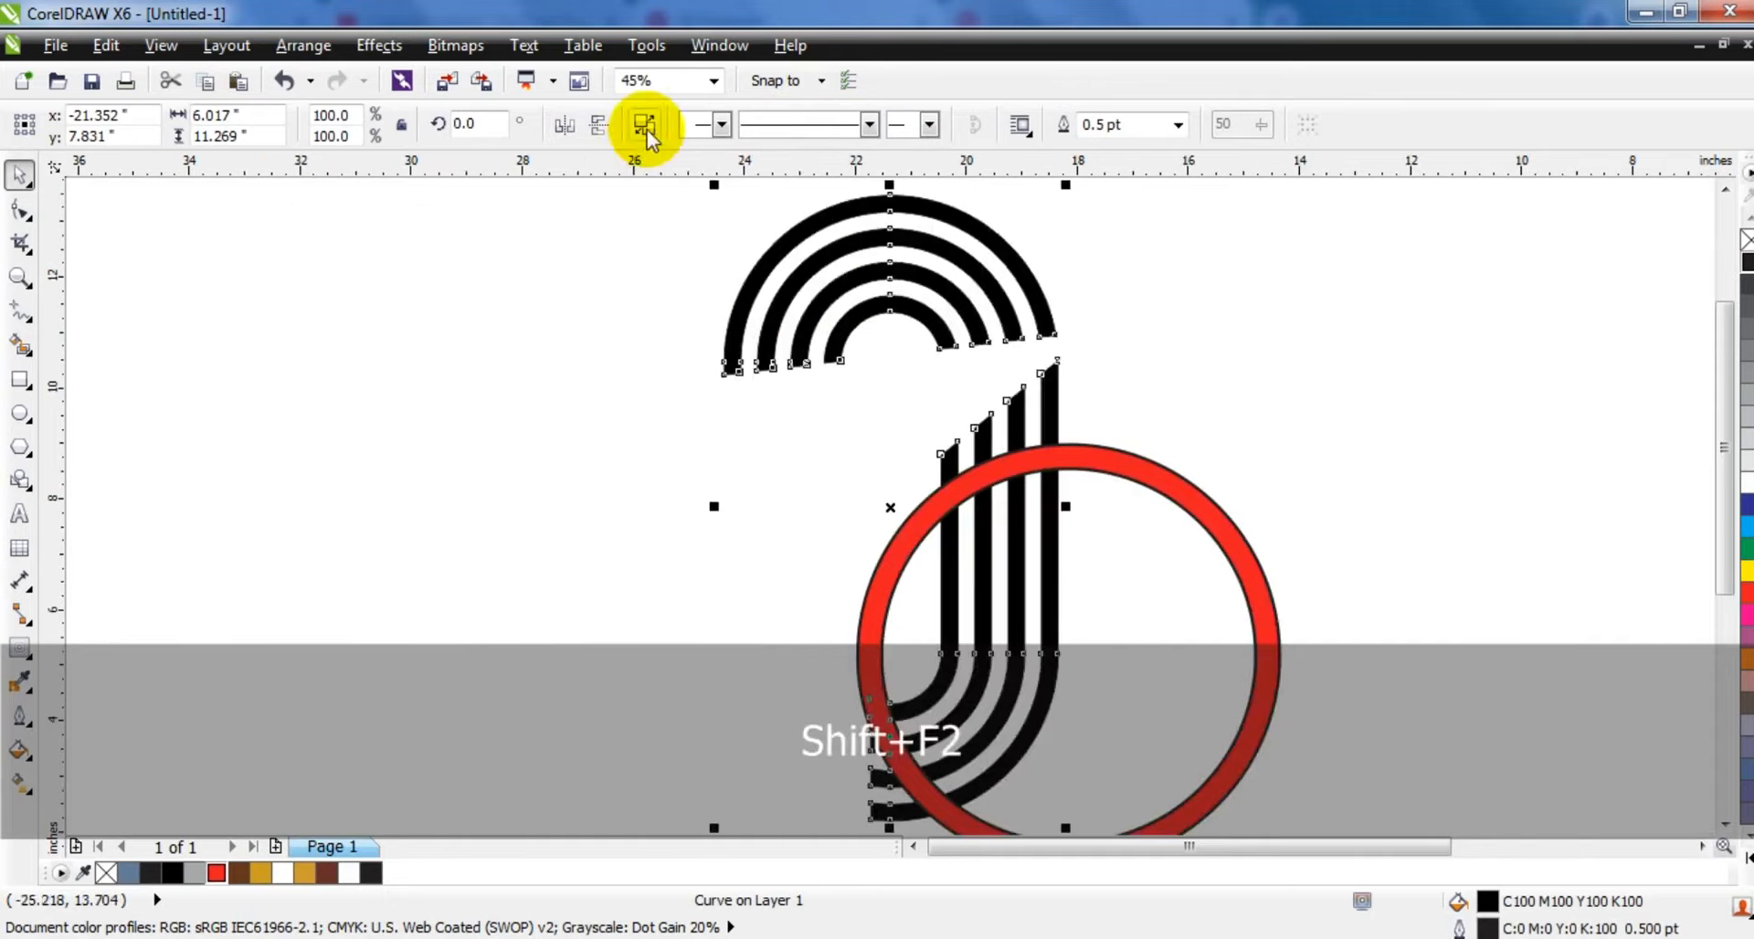
key("Escape")
left_click_drag(1058, 260, 1060, 265)
key("Delete")
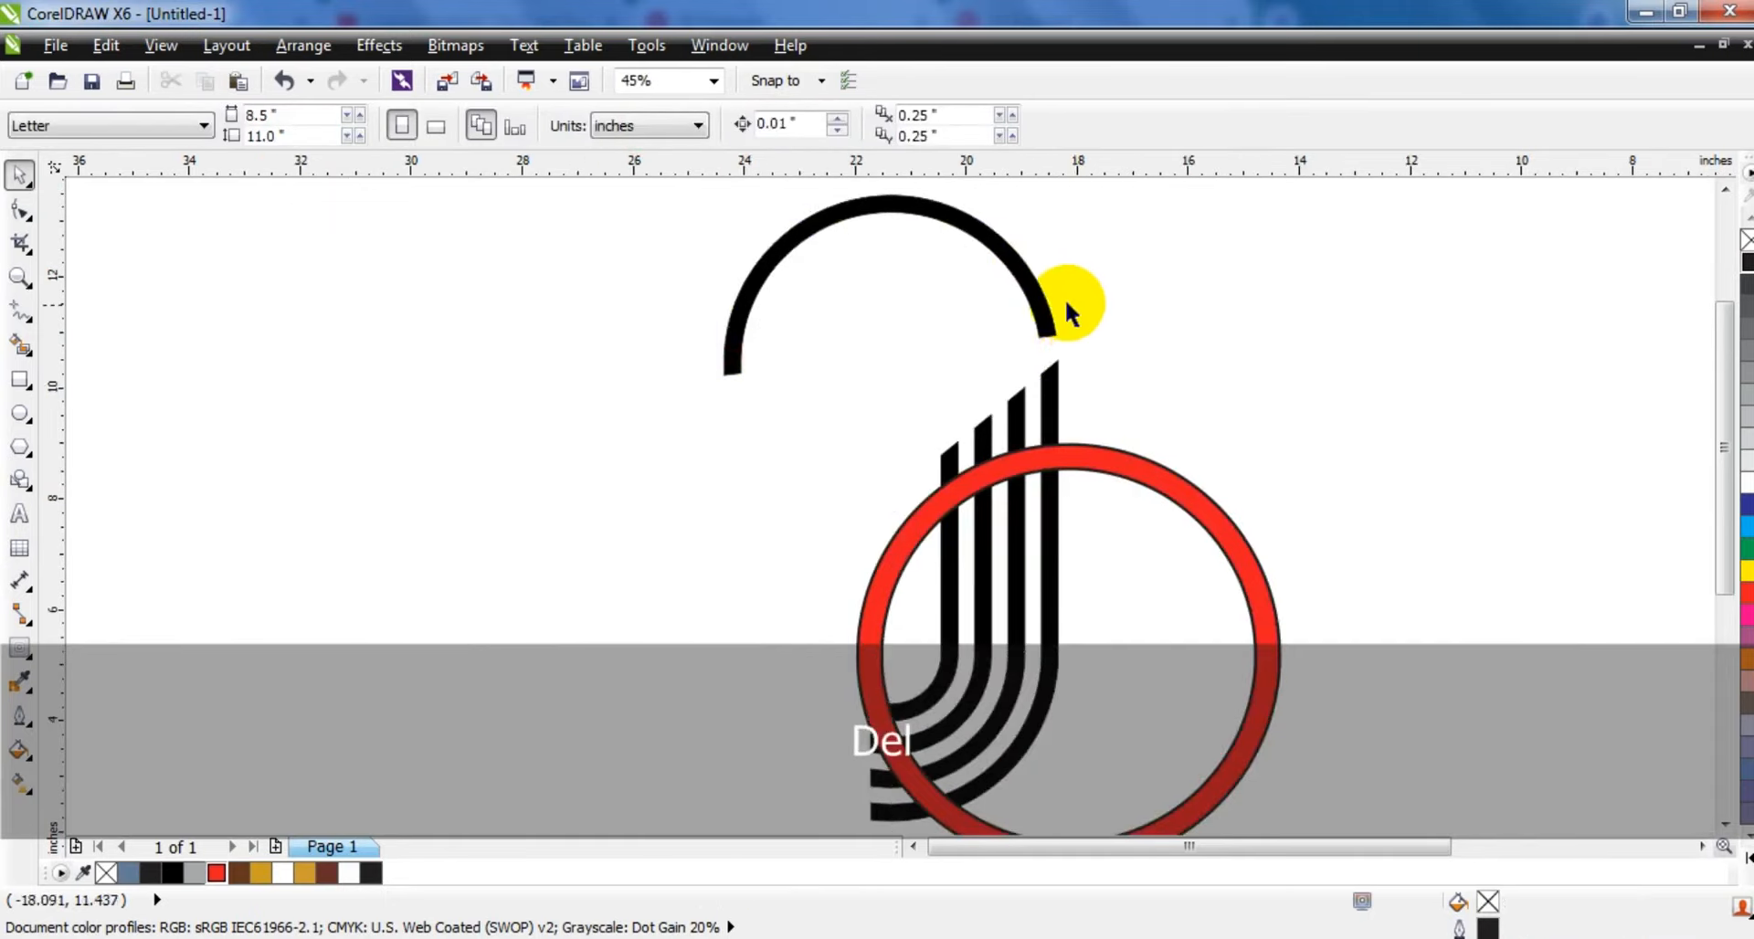
left_click(1079, 327)
key("Delete")
Step: Weld the four J-shaped stripes in front of the red ring and mirror a copy of them to the right
left_click_drag(1070, 327, 660, 842)
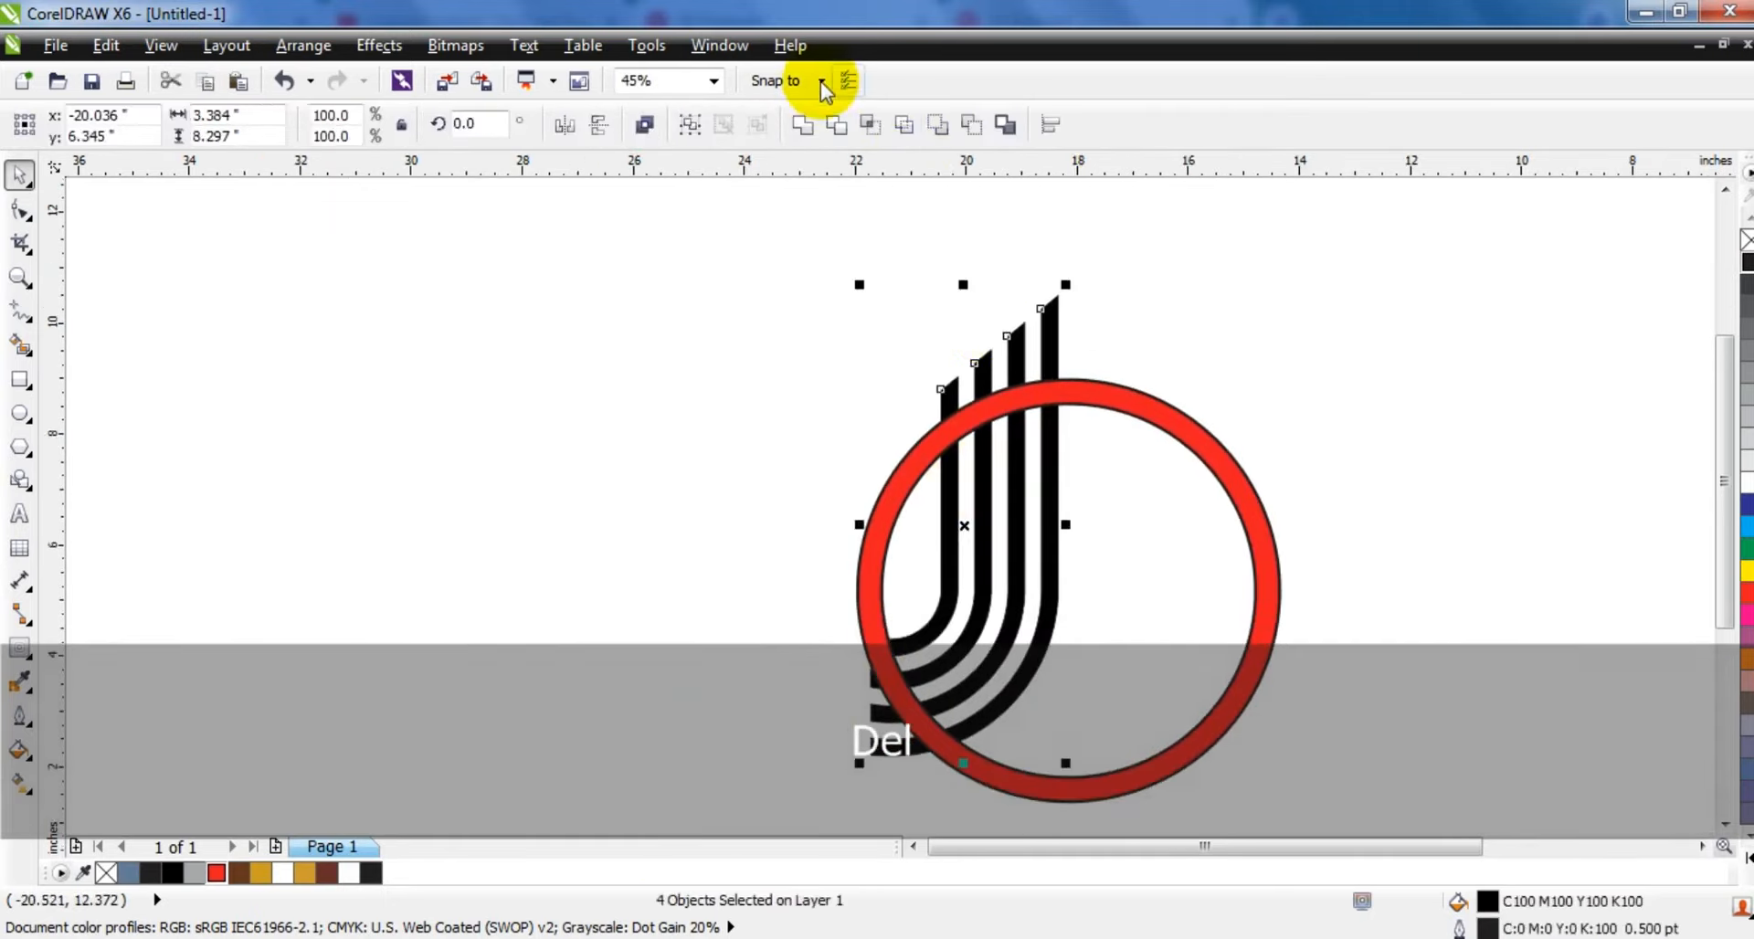
key("shift+Page_Up")
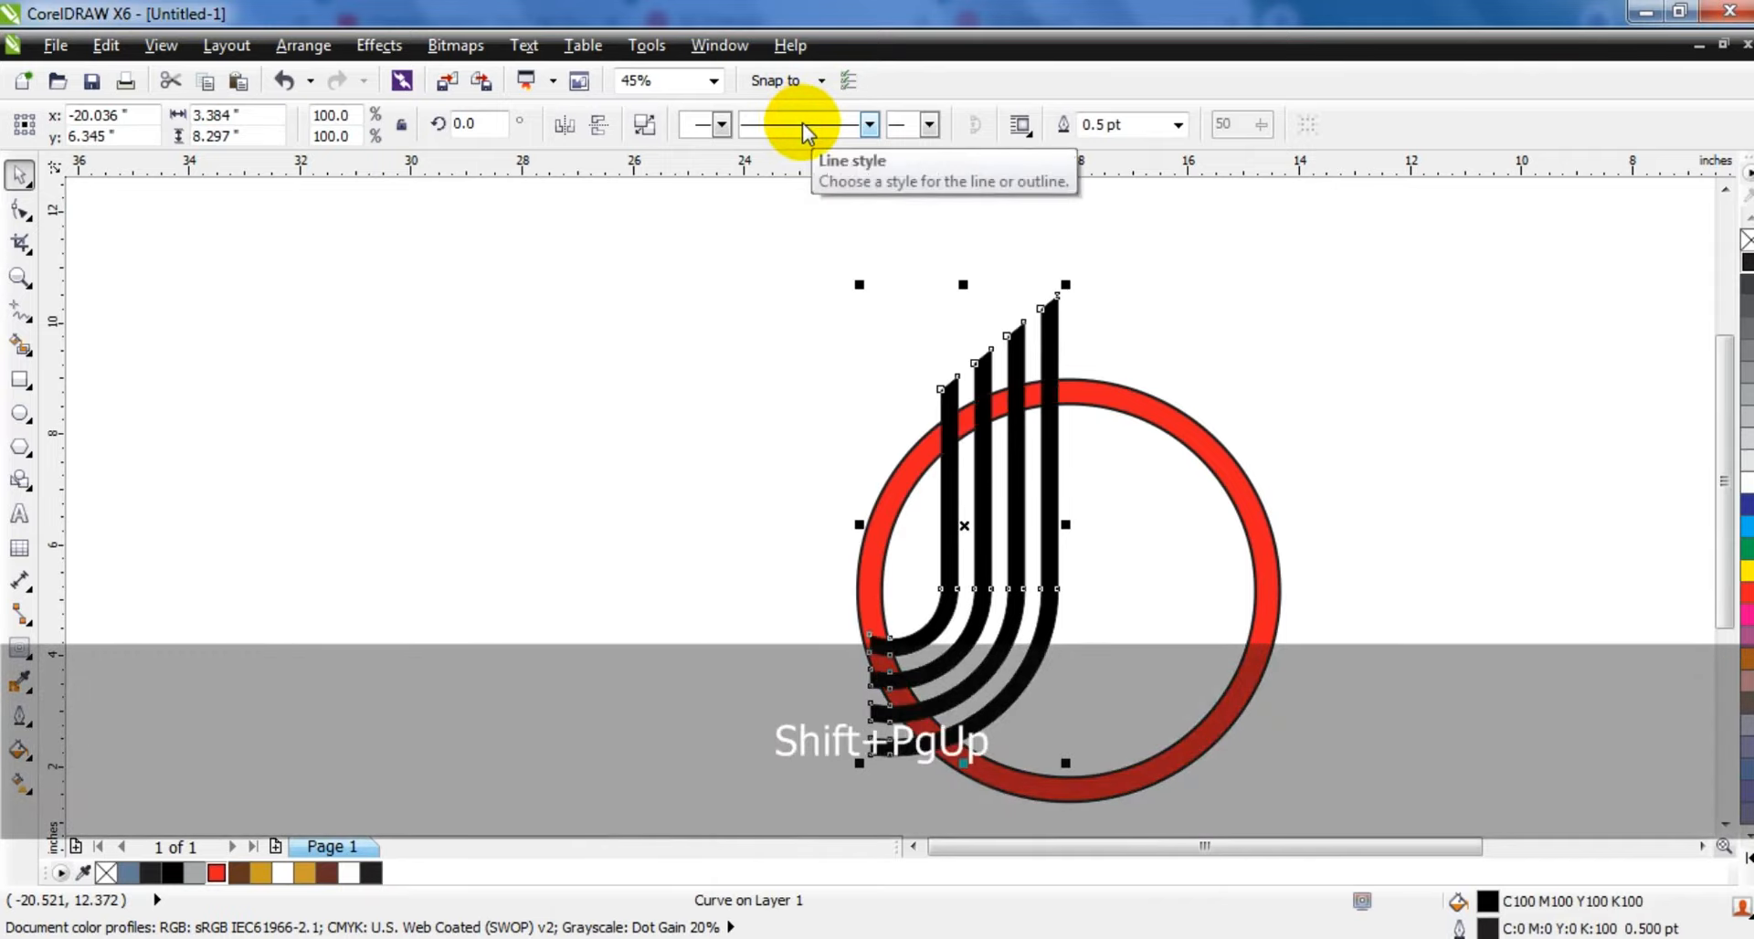
left_click_drag(859, 524, 1319, 542)
key("shift+F2")
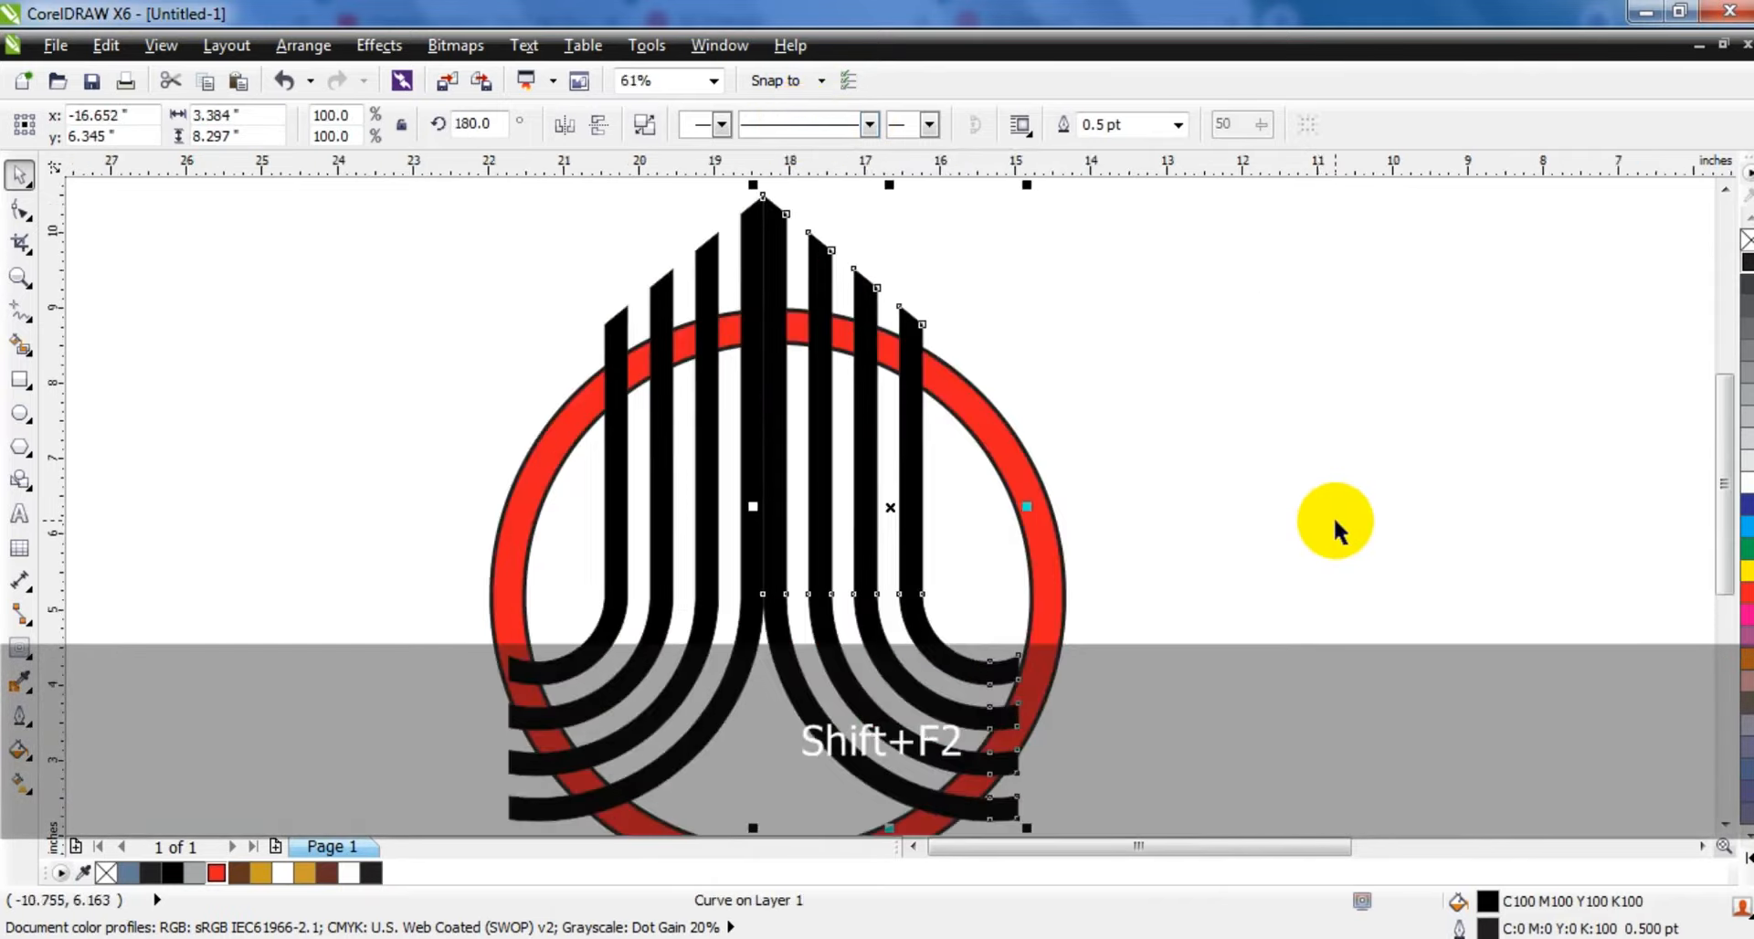
Step: Nudge the mirrored stripes about 0.22 inches to the left so the two middle stripes overlap into one narrower bar
key("Left")
key("Left")
key("Left")
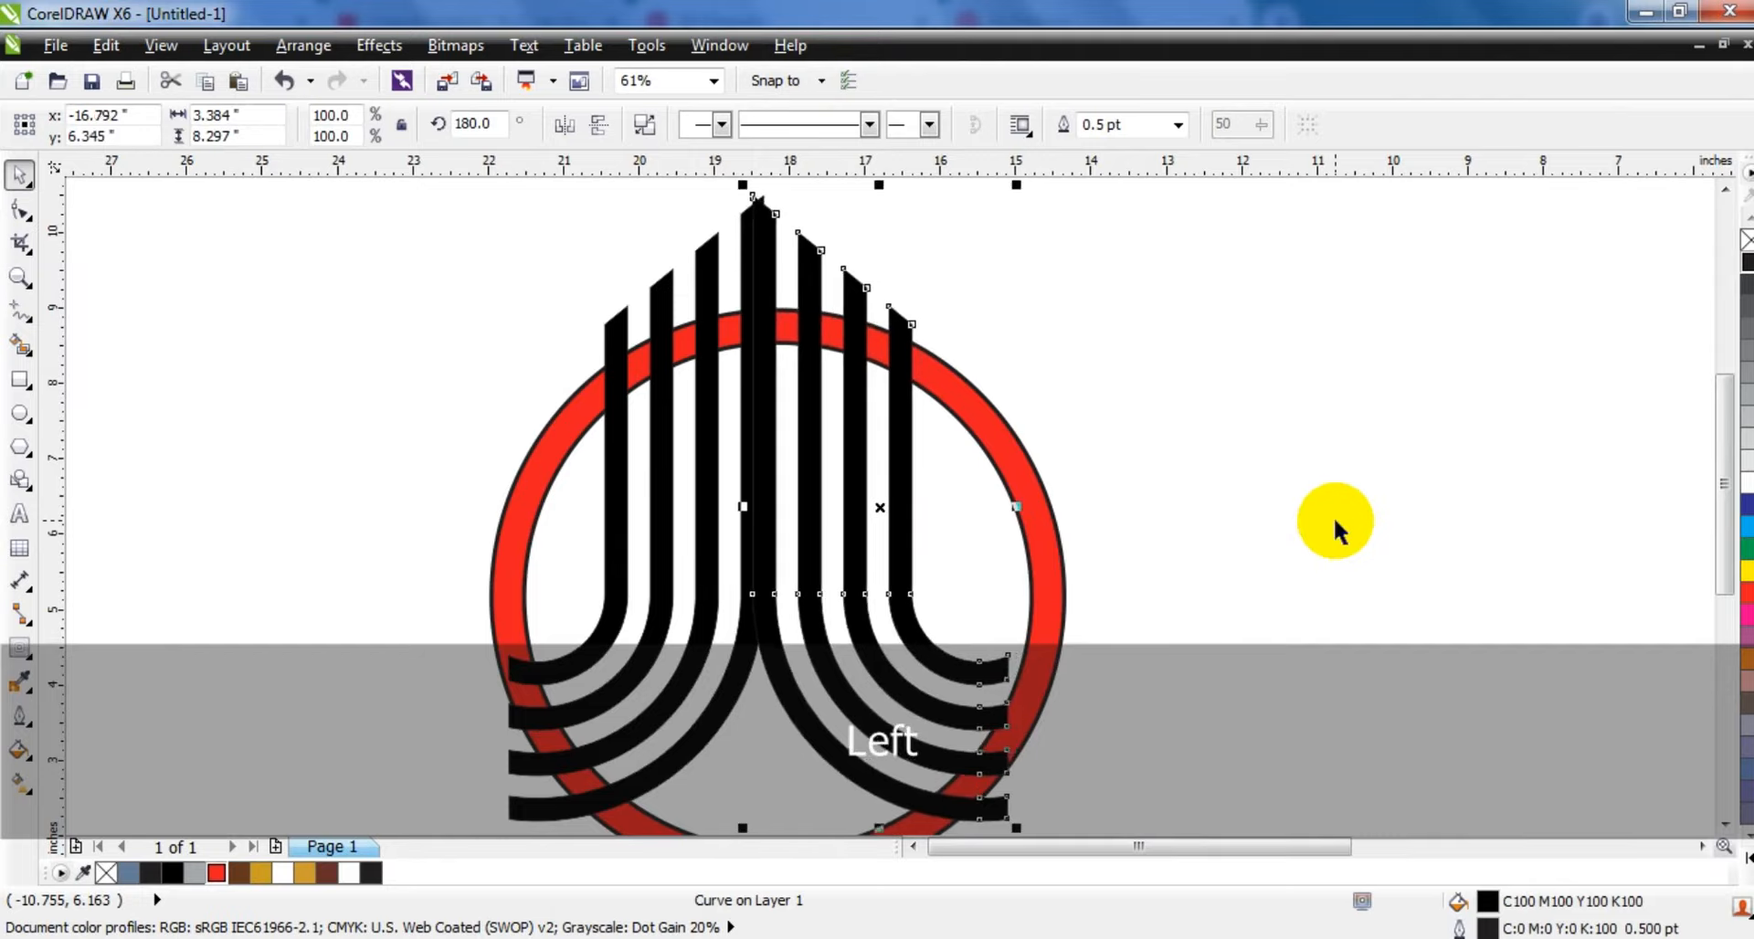
key("Left")
key("Left")
key("Left")
key("Left")
key("Left")
key("Left")
key("Left")
key("Left")
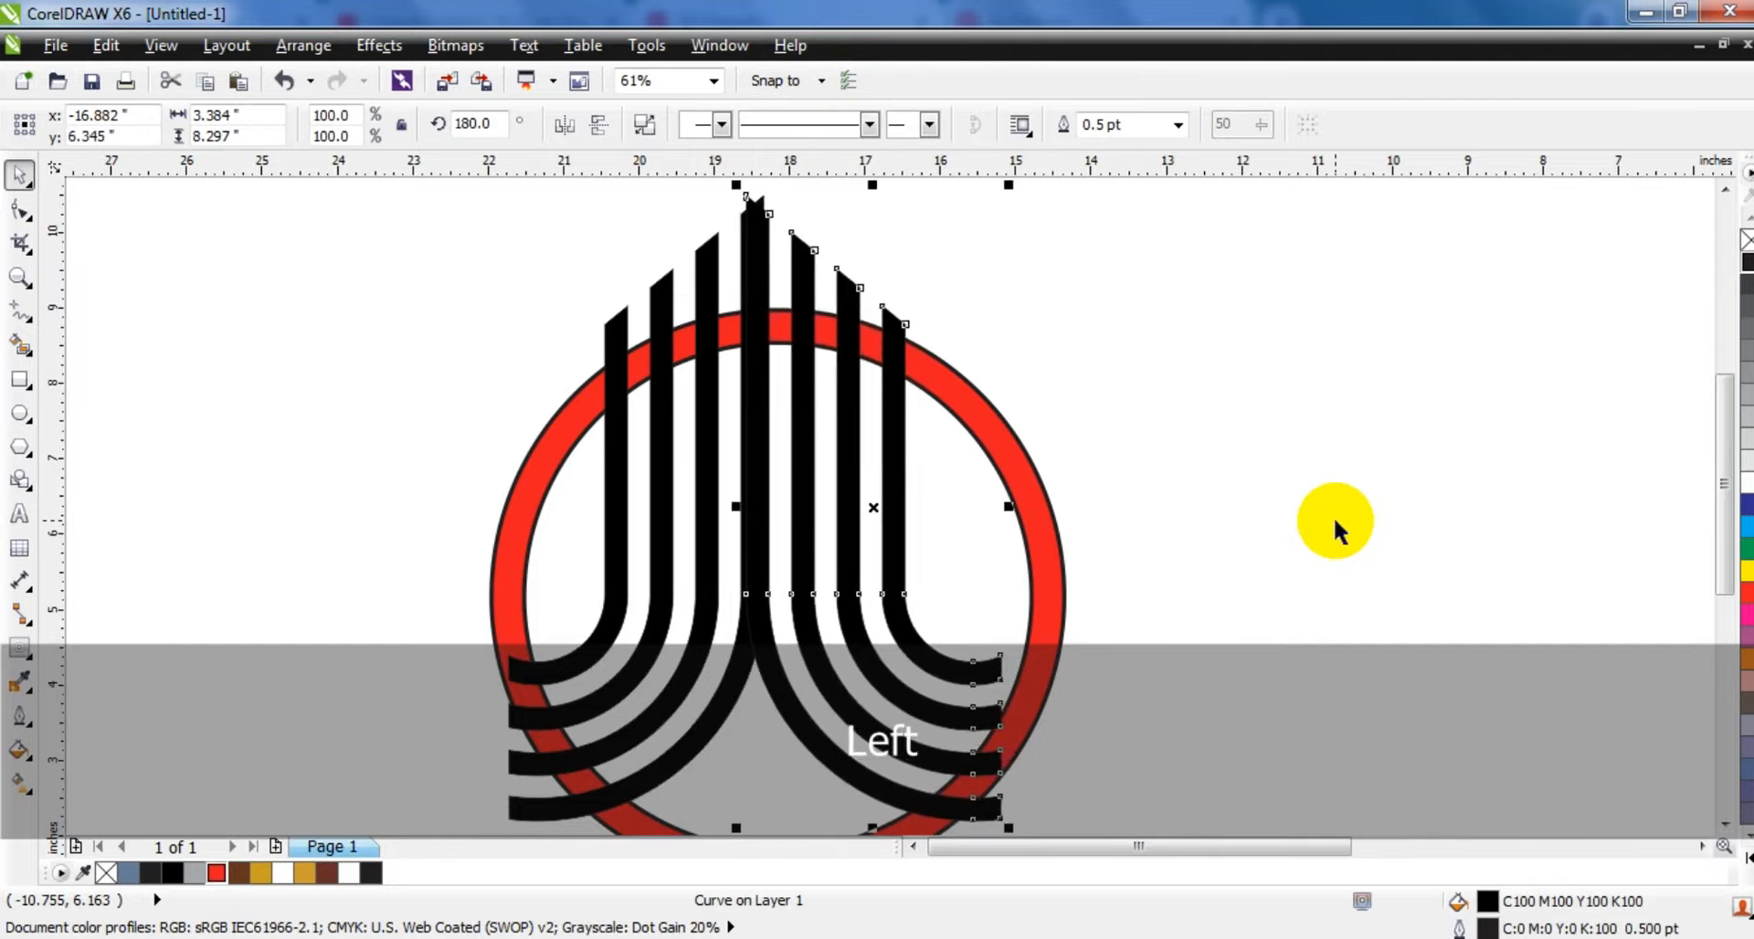
key("Right")
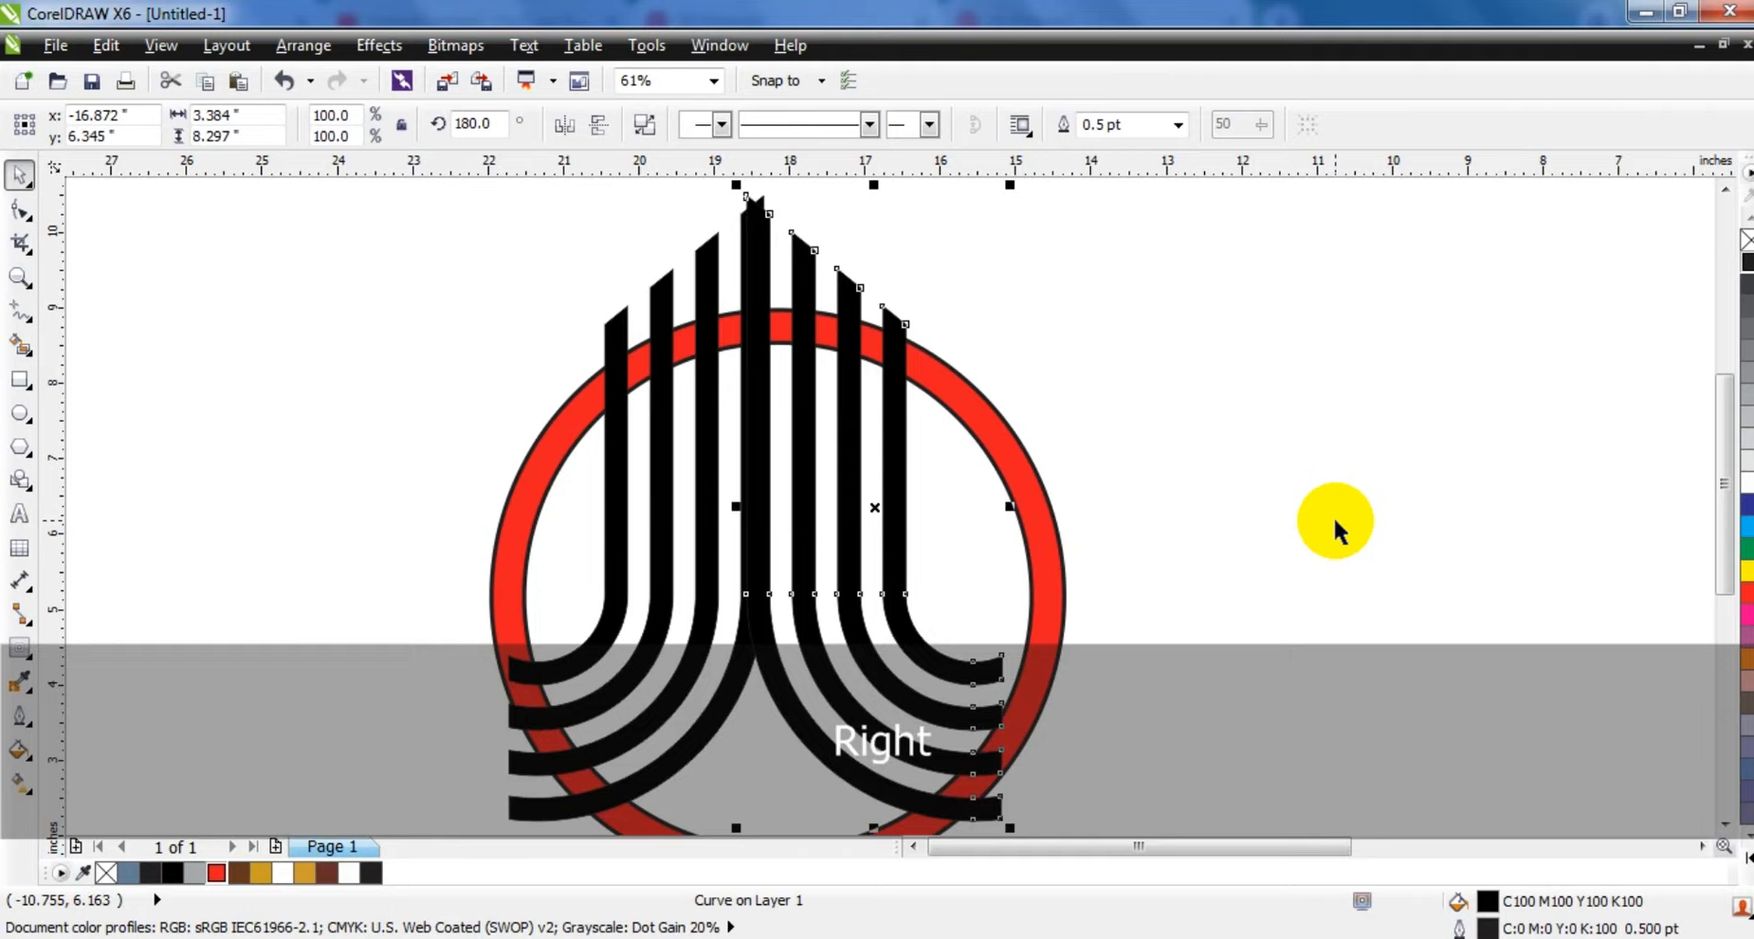
Step: Weld the left and right stripe halves into one shape and centre it horizontally on the red ring
left_click(732, 698, "shift")
left_click(801, 125)
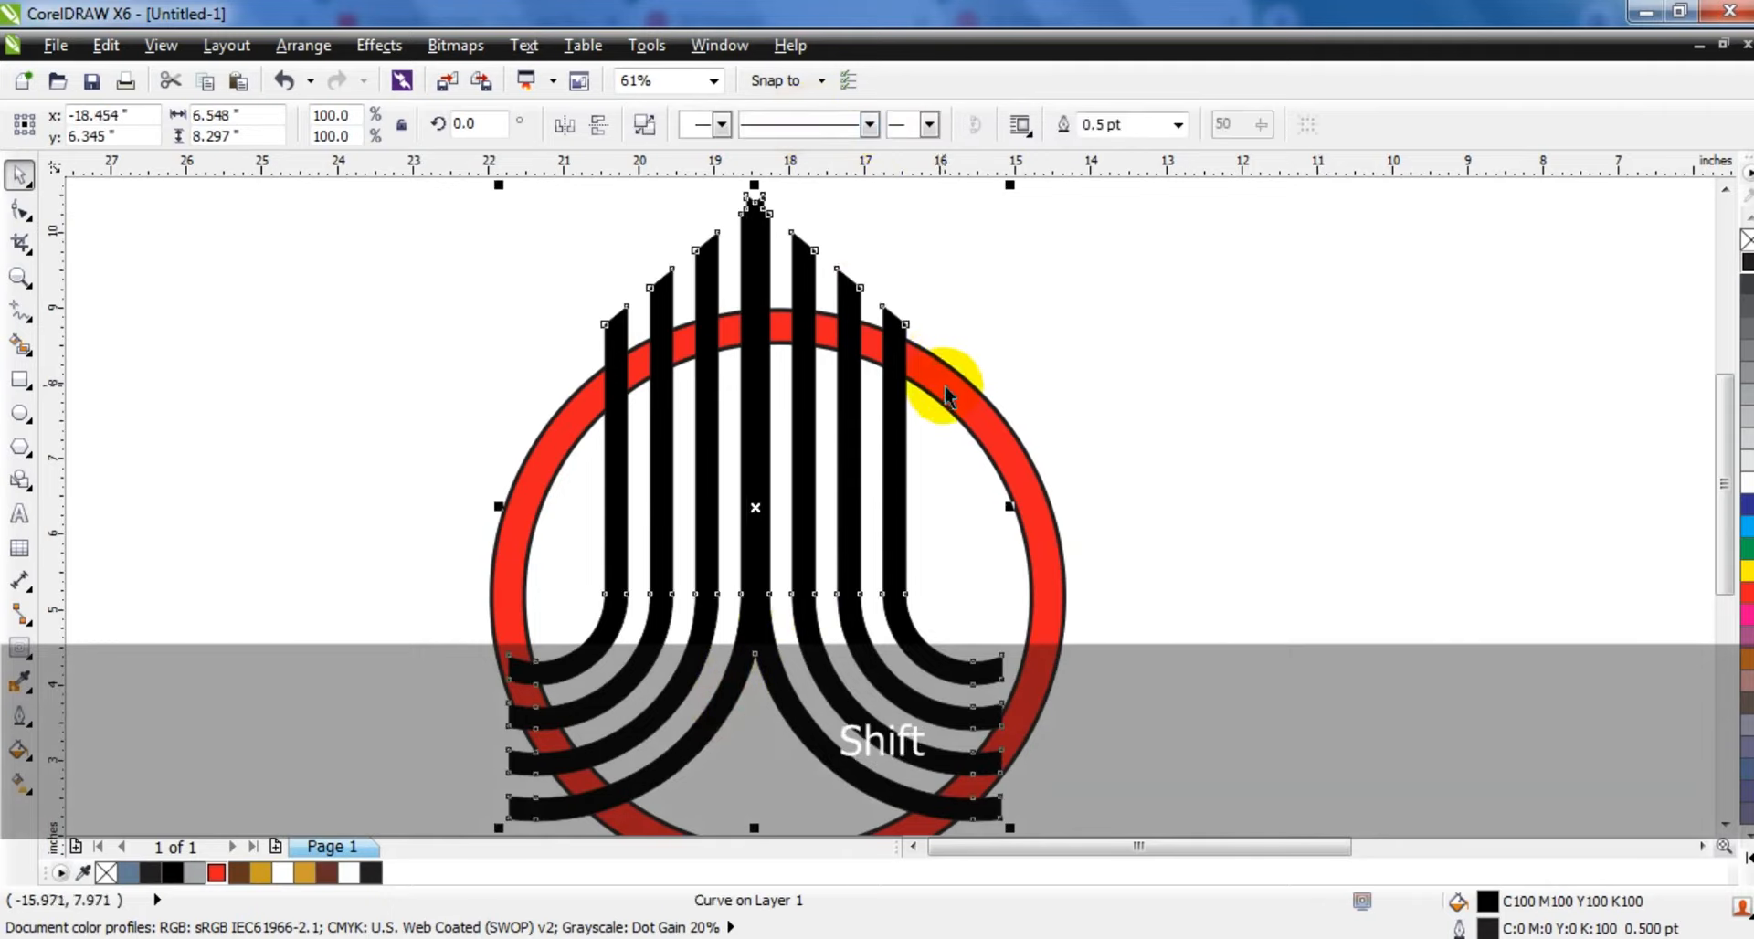
left_click(960, 388, "shift")
key("c")
left_click(1131, 375)
Step: Draw a closed straight-sided freehand shape at the middle bar's tip, its lower edge following the left slant up past the right side
left_click(20, 276)
mouse_move(599, 345)
left_mouse_down()
mouse_move(1148, 113)
mouse_move(1167, 80)
left_mouse_up()
left_click_drag(270, 341, 1027, 606)
left_click(21, 311)
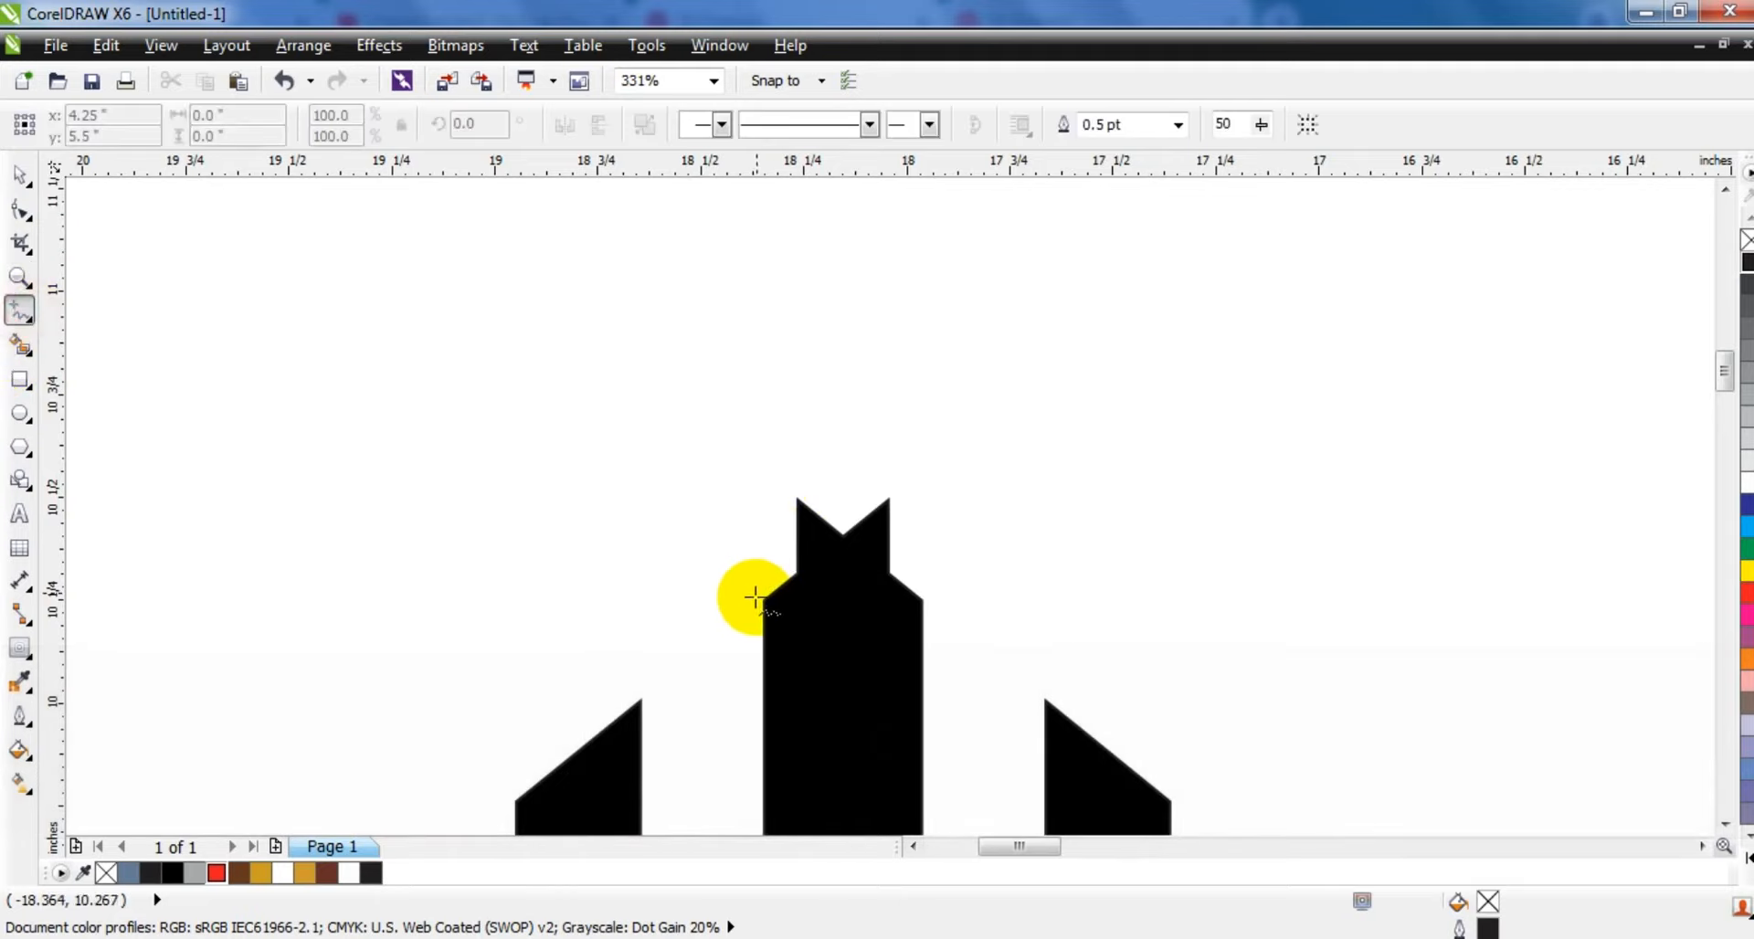
left_click(755, 605)
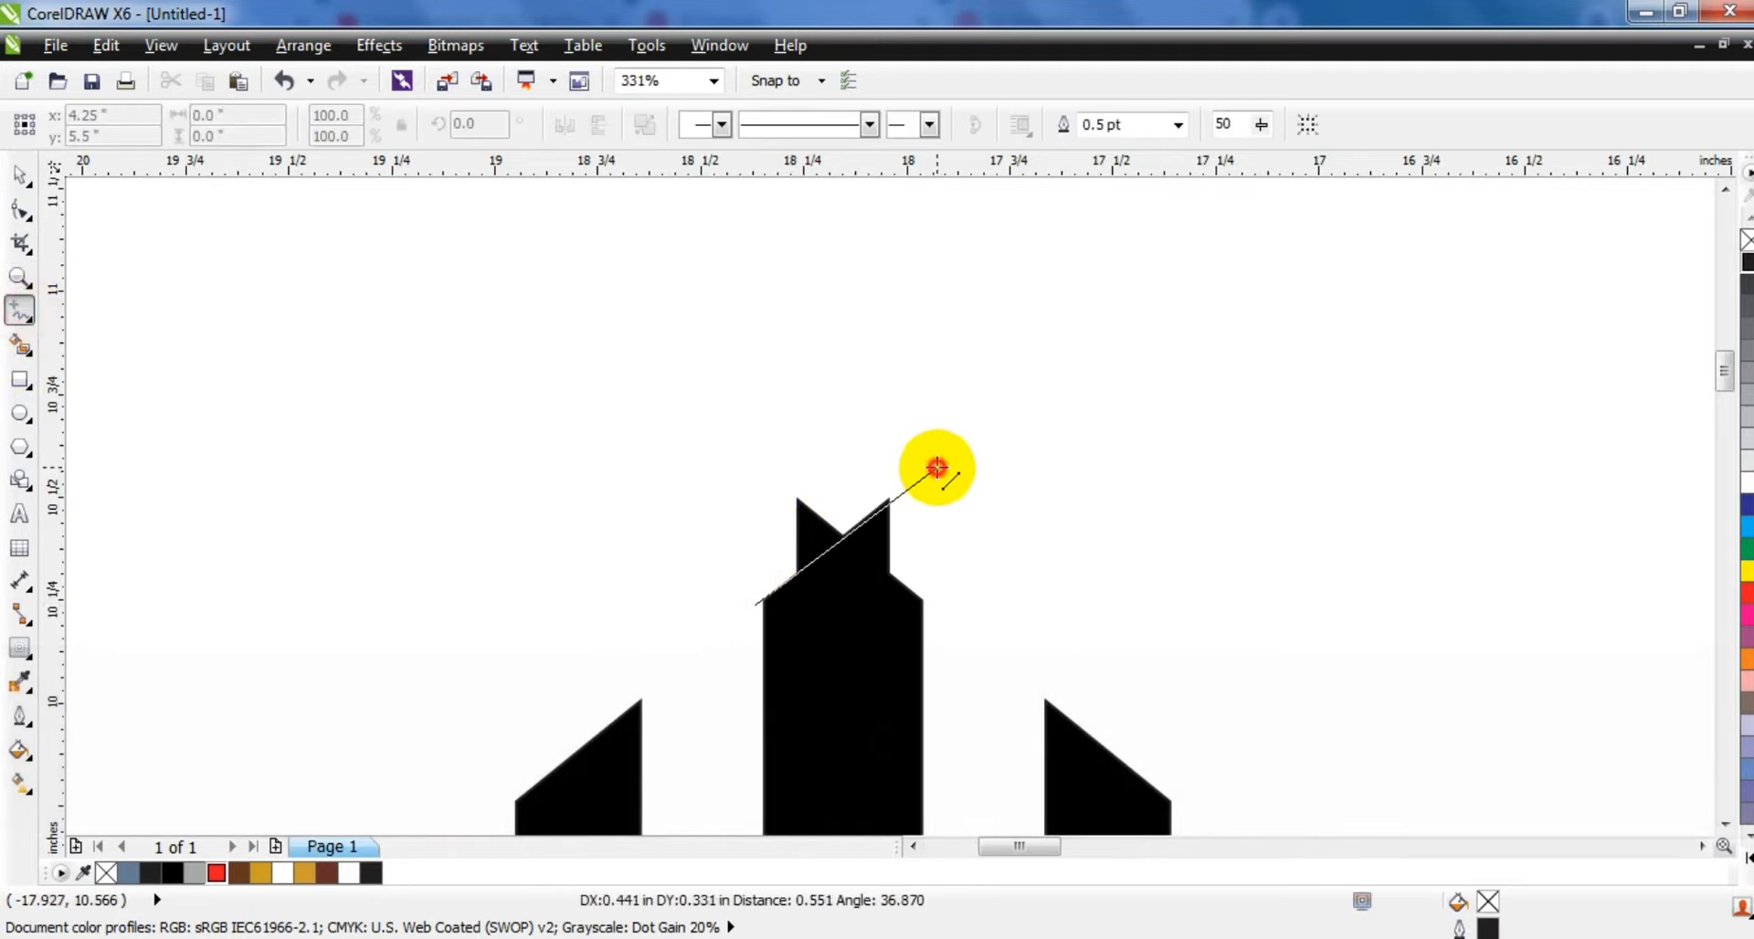
left_click(937, 467)
left_click(807, 404)
left_click(736, 599)
left_click(755, 605)
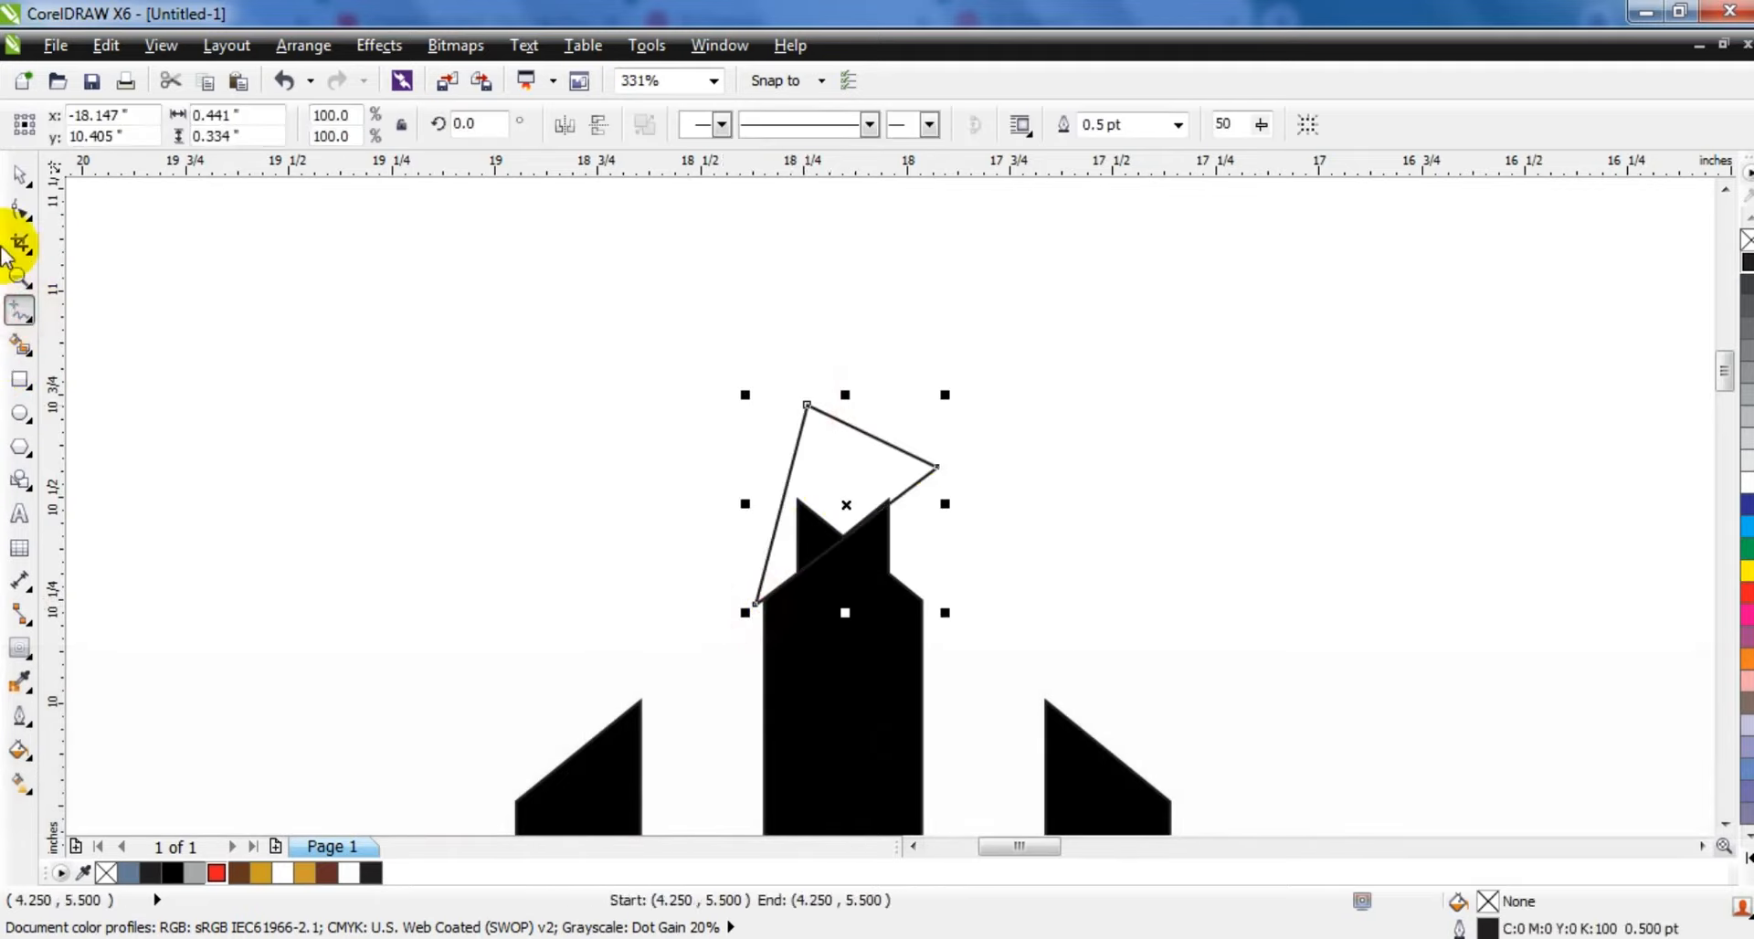
Step: Fill the freehand shape red, then mirror a duplicate of it horizontally over the tip and weld the two together
left_click(1747, 592)
key("KP_Add")
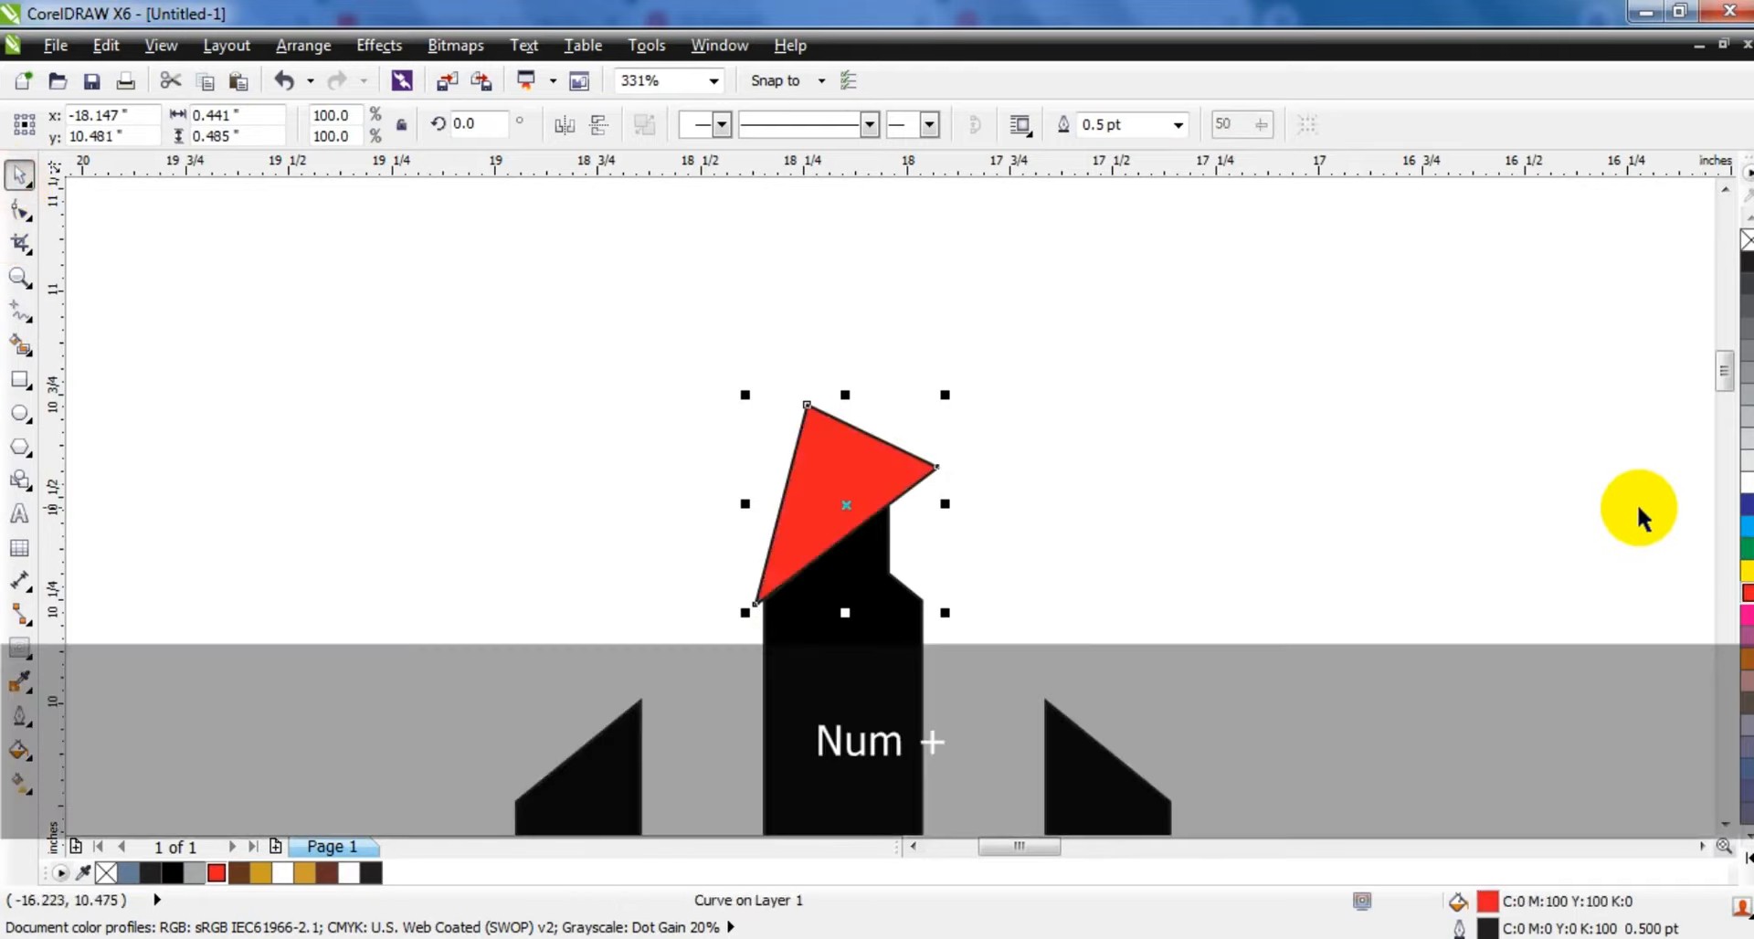
left_click(565, 128)
left_click_drag(825, 510, 815, 509)
left_click(919, 478, "shift")
left_click(802, 125)
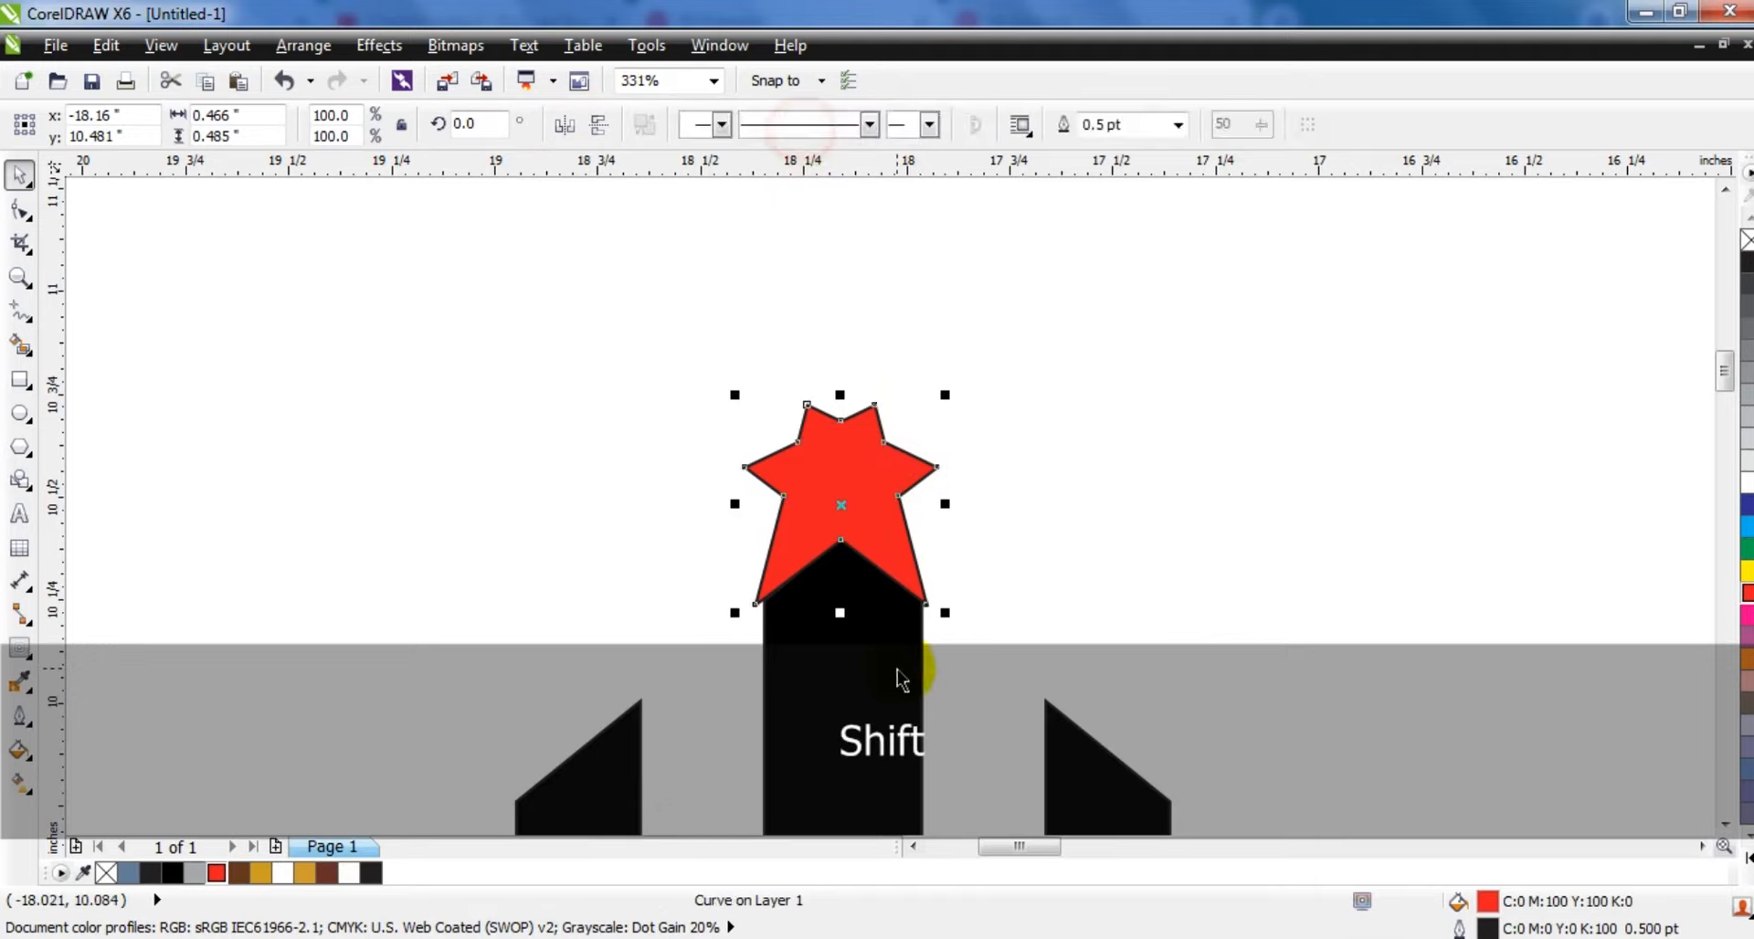
Step: Centre the red shape on the stripes, trim the middle bar's tip with it and delete the red shape
left_click(897, 669, "shift")
key("c")
left_click(837, 126)
left_click(901, 497)
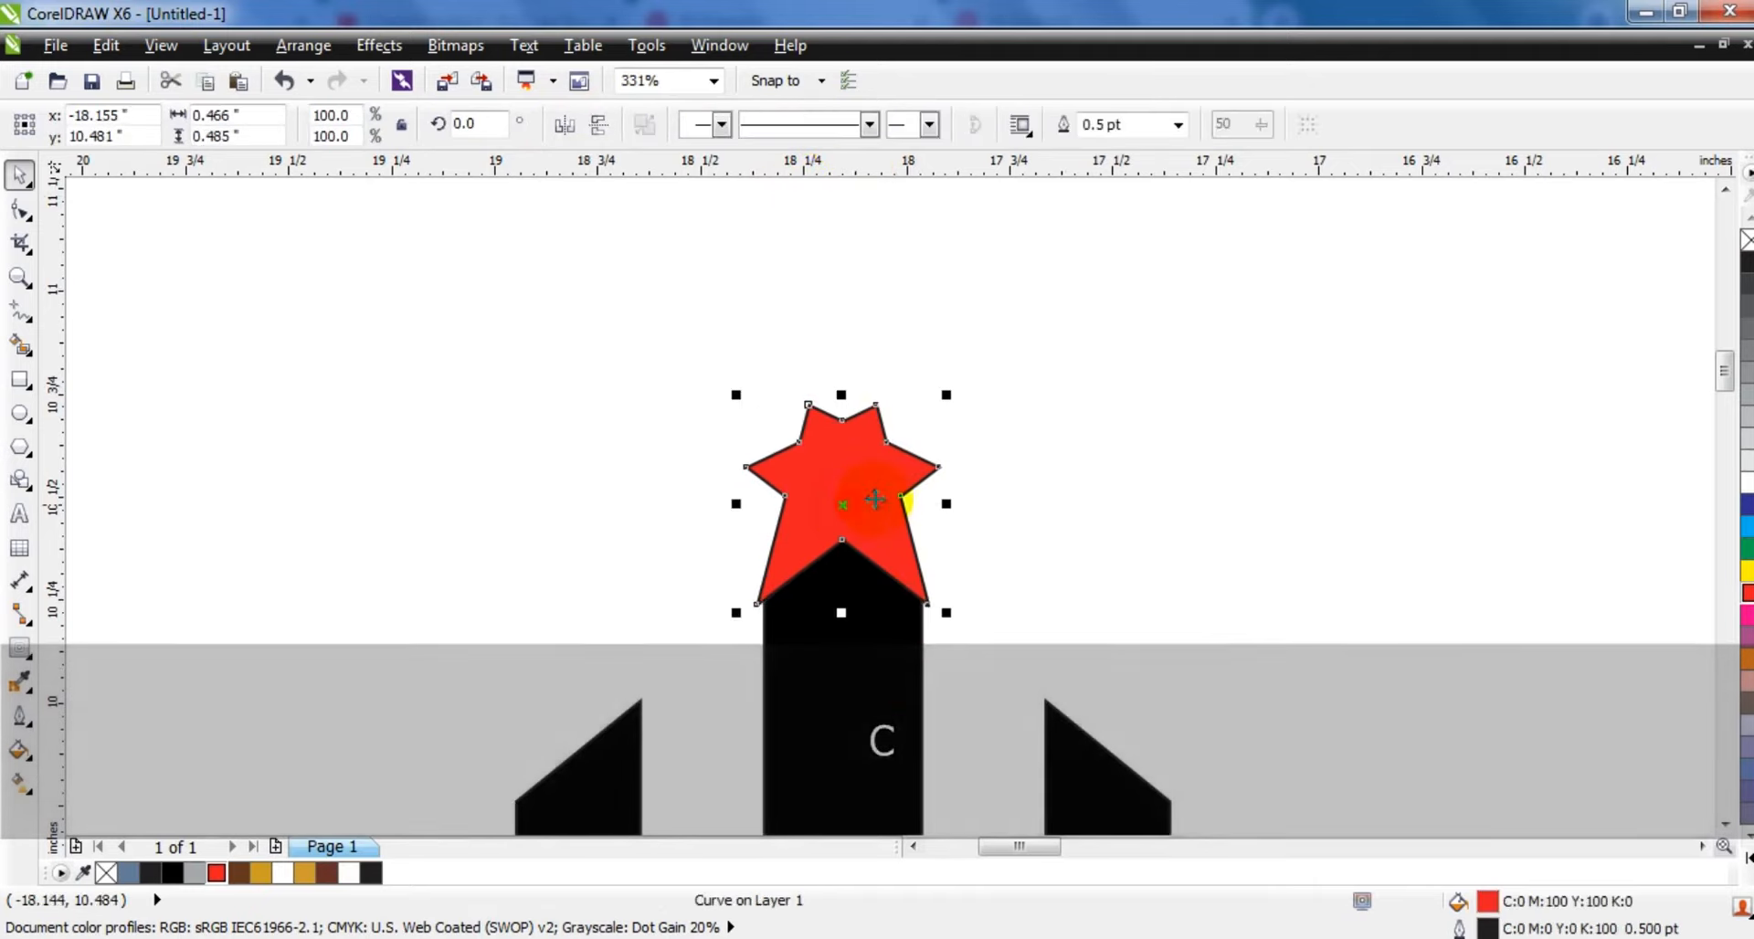
key("Delete")
Step: Centre the trimmed stripes horizontally on the red ring again
left_click(888, 625)
key("shift+F2")
key("Escape")
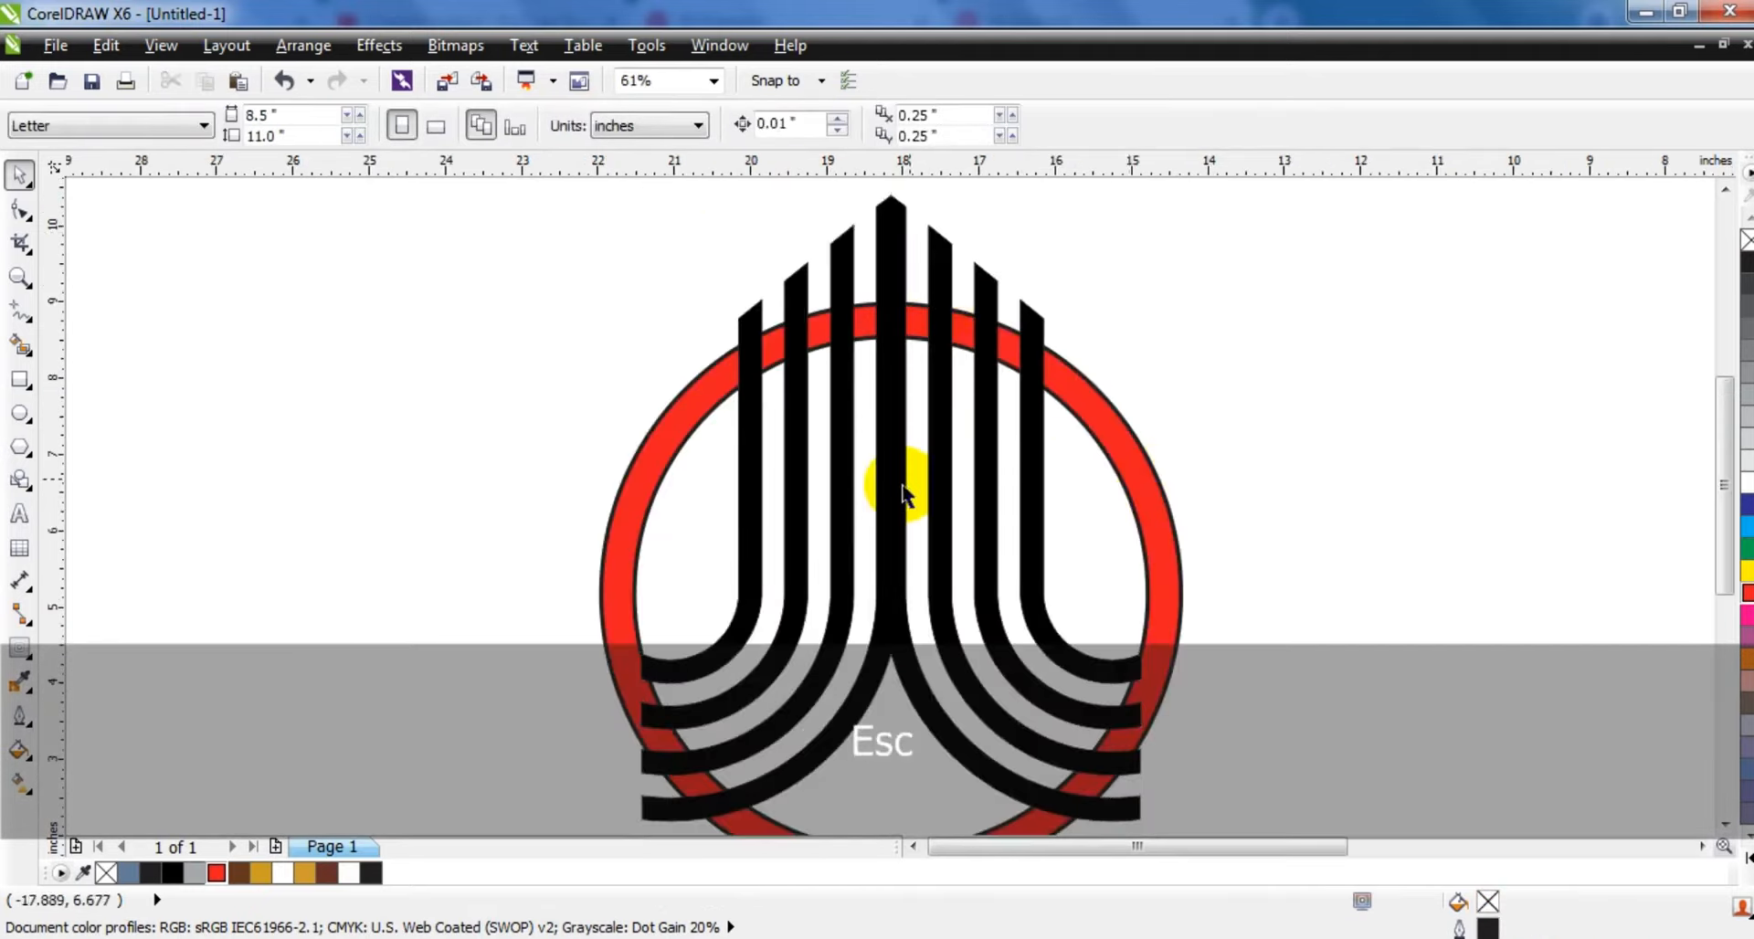
left_click(891, 493)
left_click(1159, 577, "shift")
key("c")
left_click(1284, 530)
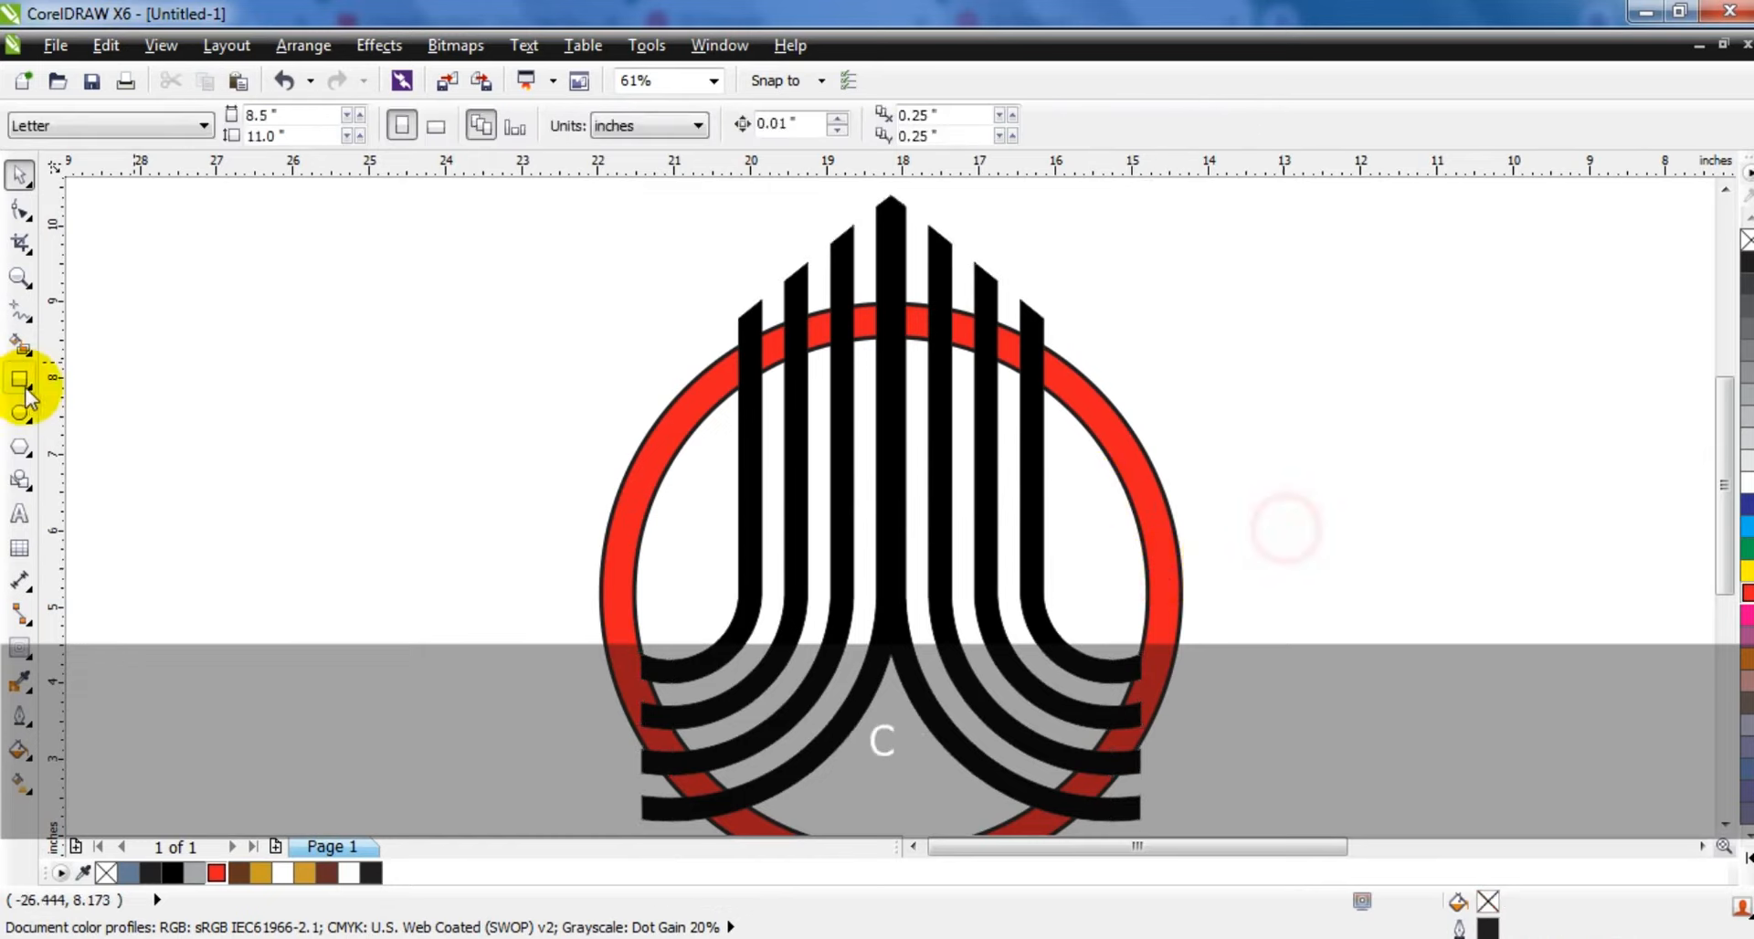
Step: Draw a rectangle about 4.1 inches wide across all the stripes, covering the ring's top arc, and centre it on the ring
left_click(20, 279)
left_click_drag(647, 223, 1280, 471)
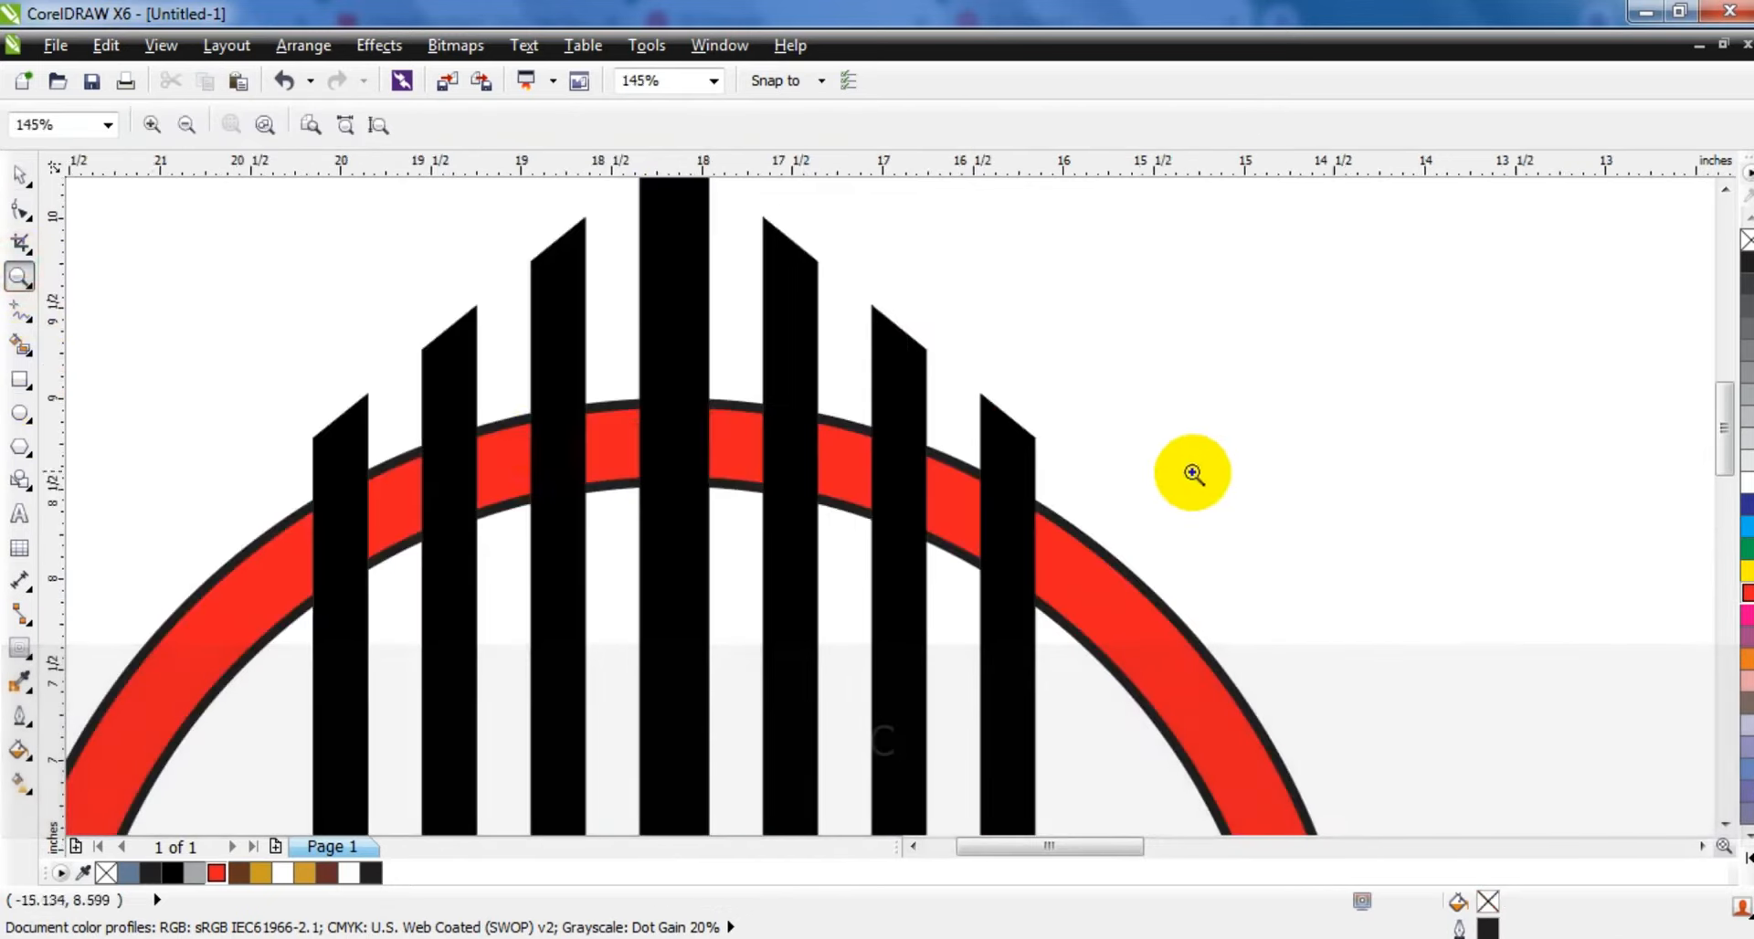
left_click(19, 380)
left_click_drag(303, 468, 1053, 620)
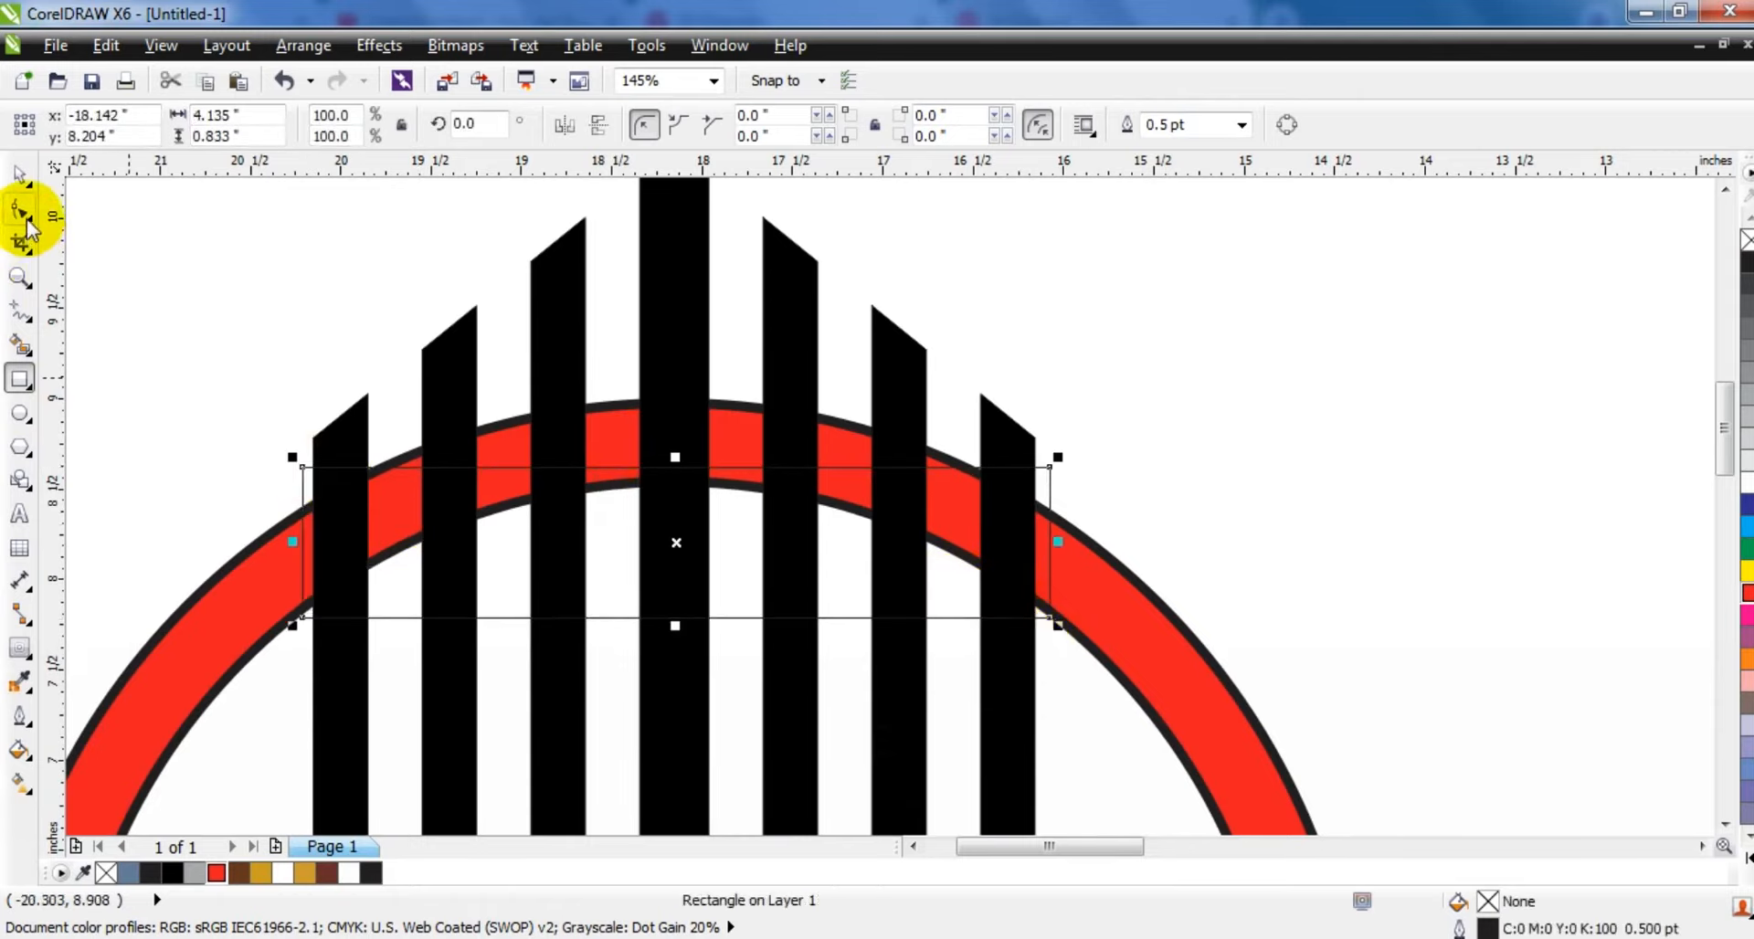
left_click(18, 173)
left_click_drag(678, 457, 672, 286)
left_click(1104, 626, "shift")
key("c")
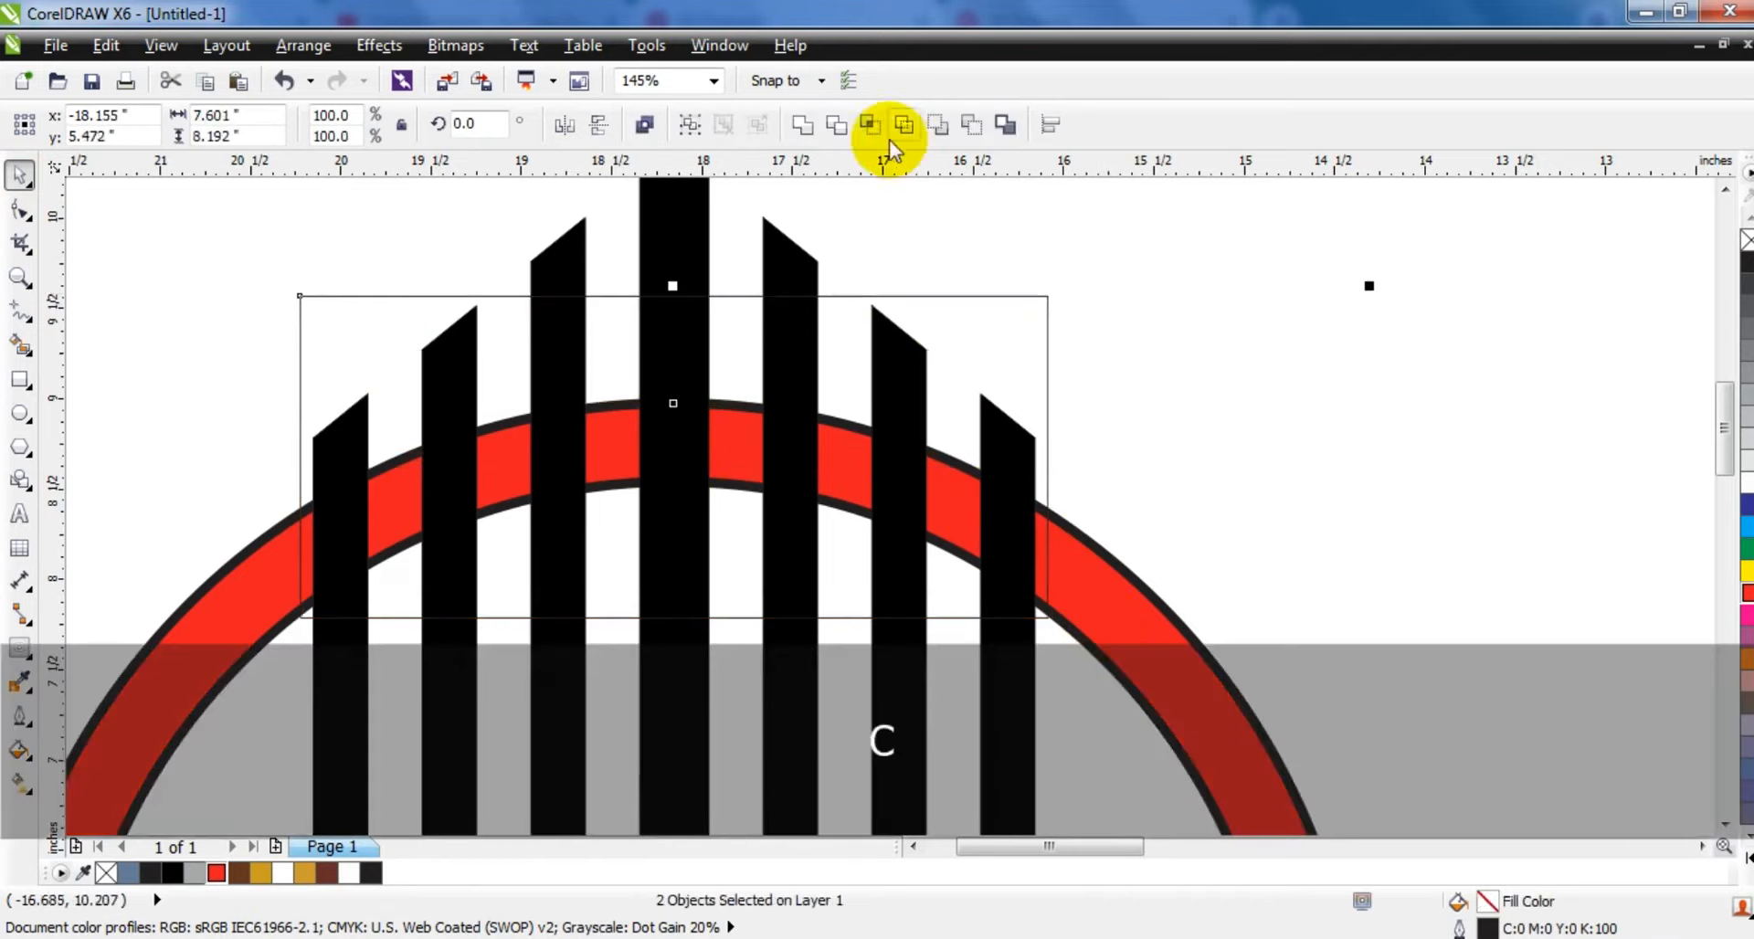
Step: Trim the top arc out of the red ring with the rectangle and delete the rectangle
left_click(837, 124)
left_click(1116, 293)
left_click(1047, 296)
key("Delete")
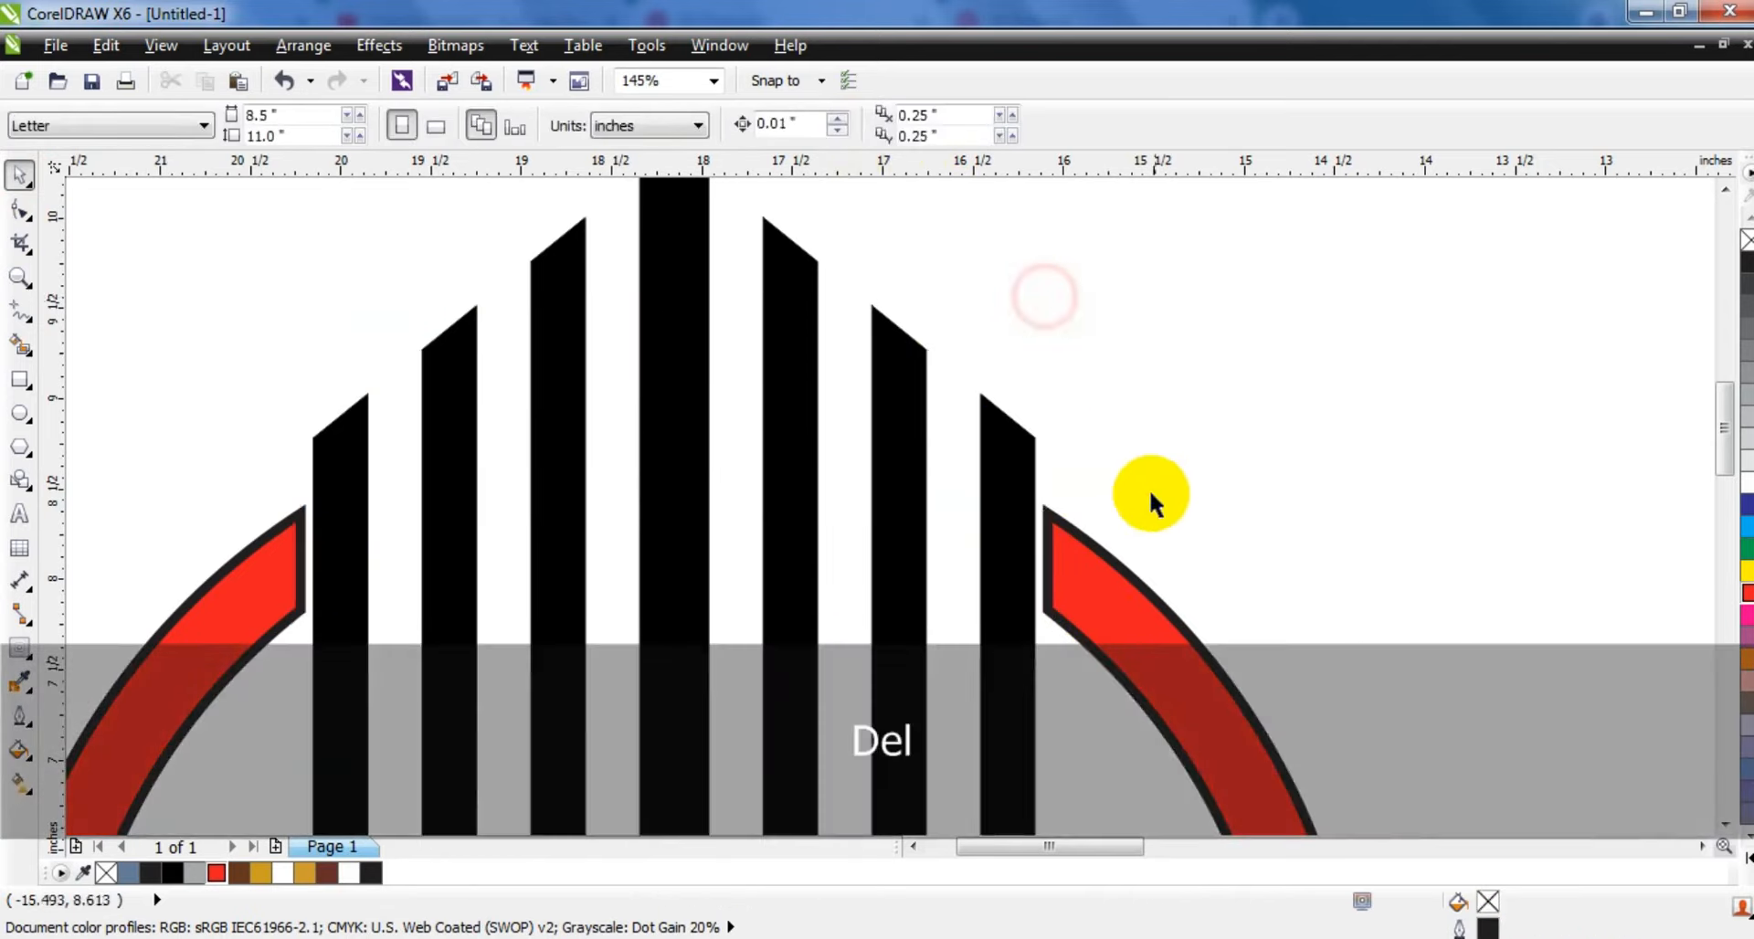
Step: Lower the slanted top nodes of both outermost stripes so they line up with the ring's cut ends
left_click(1016, 528)
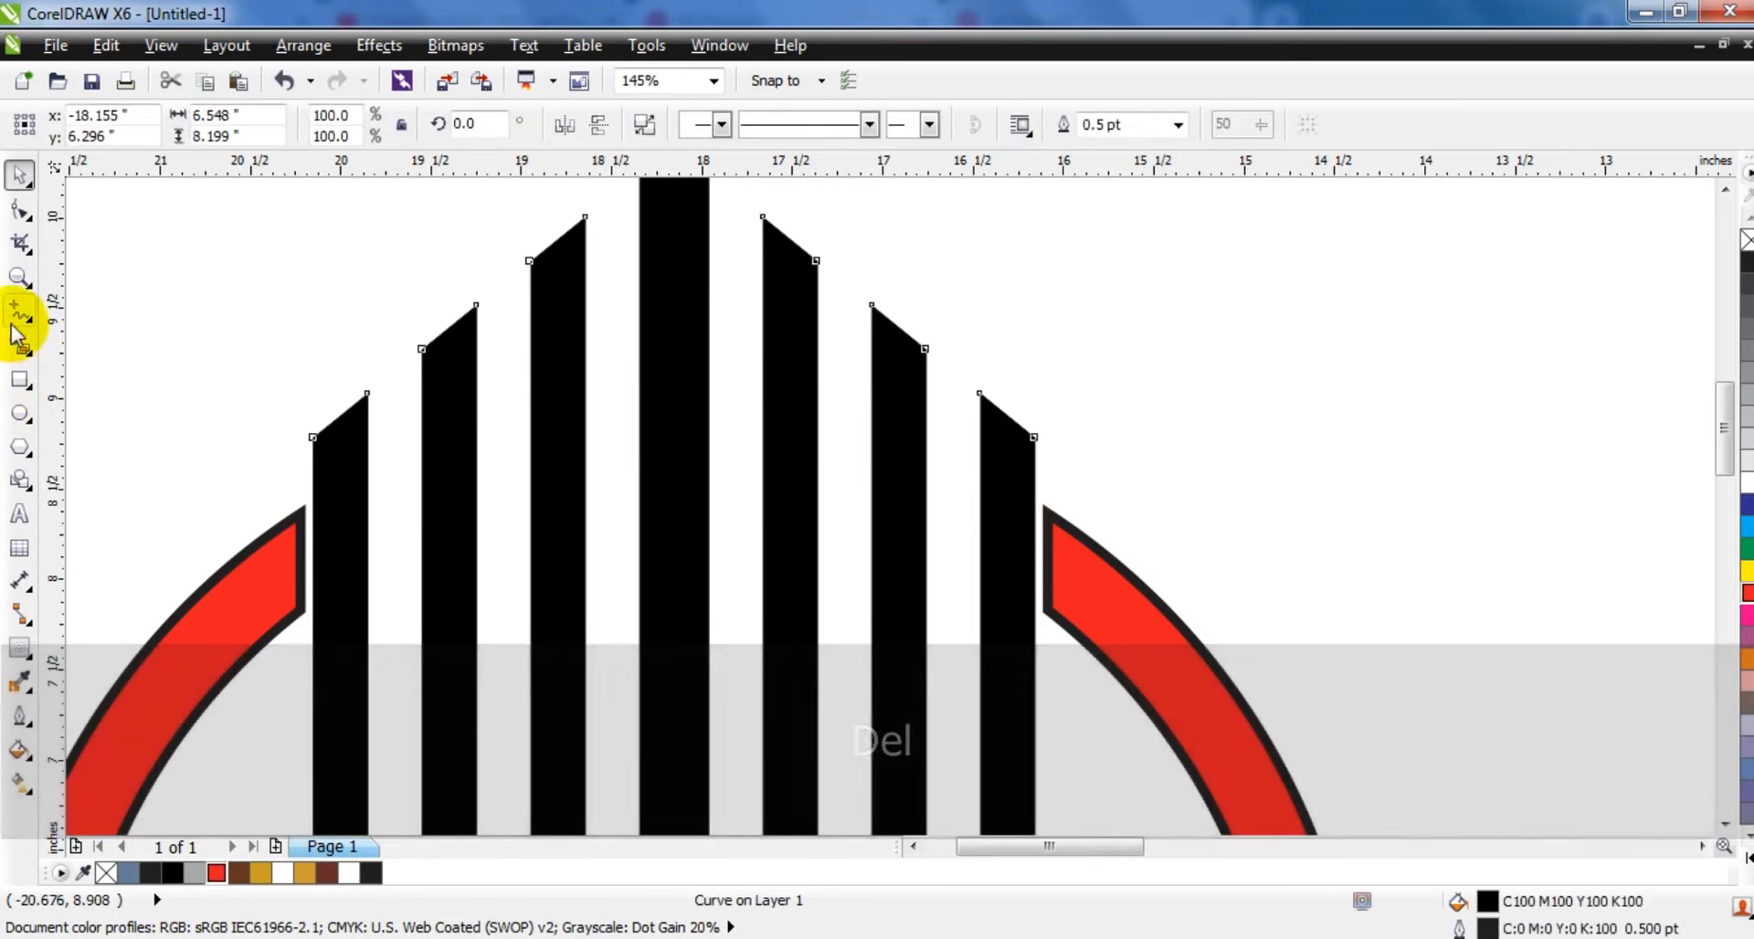
left_click(19, 209)
left_click_drag(294, 379, 1186, 501)
left_click_drag(1035, 436, 1043, 505)
Step: Try to lower the slanted tops of the inner stripes, and undo the last node move
left_click_drag(932, 281, 430, 391)
left_click_drag(463, 224, 816, 263)
key("ctrl+z")
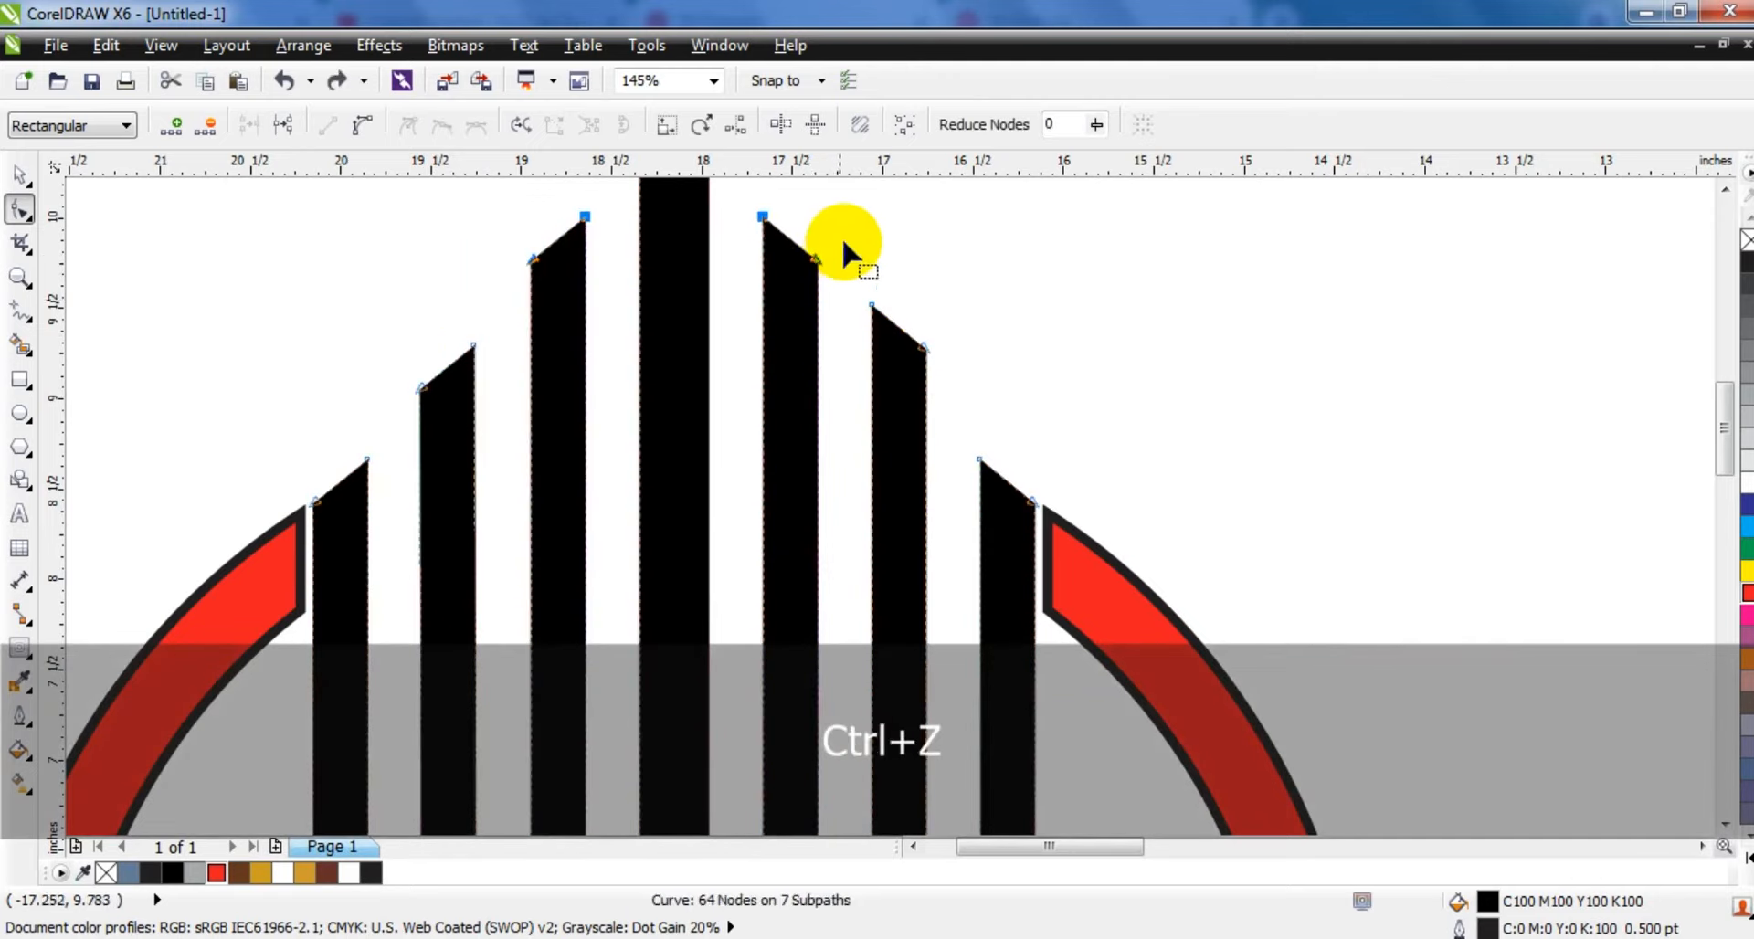
Step: Review the whole logo and undo the lowering of the second stripe's top on the left side
key("F3")
left_click(19, 173)
left_click(195, 403)
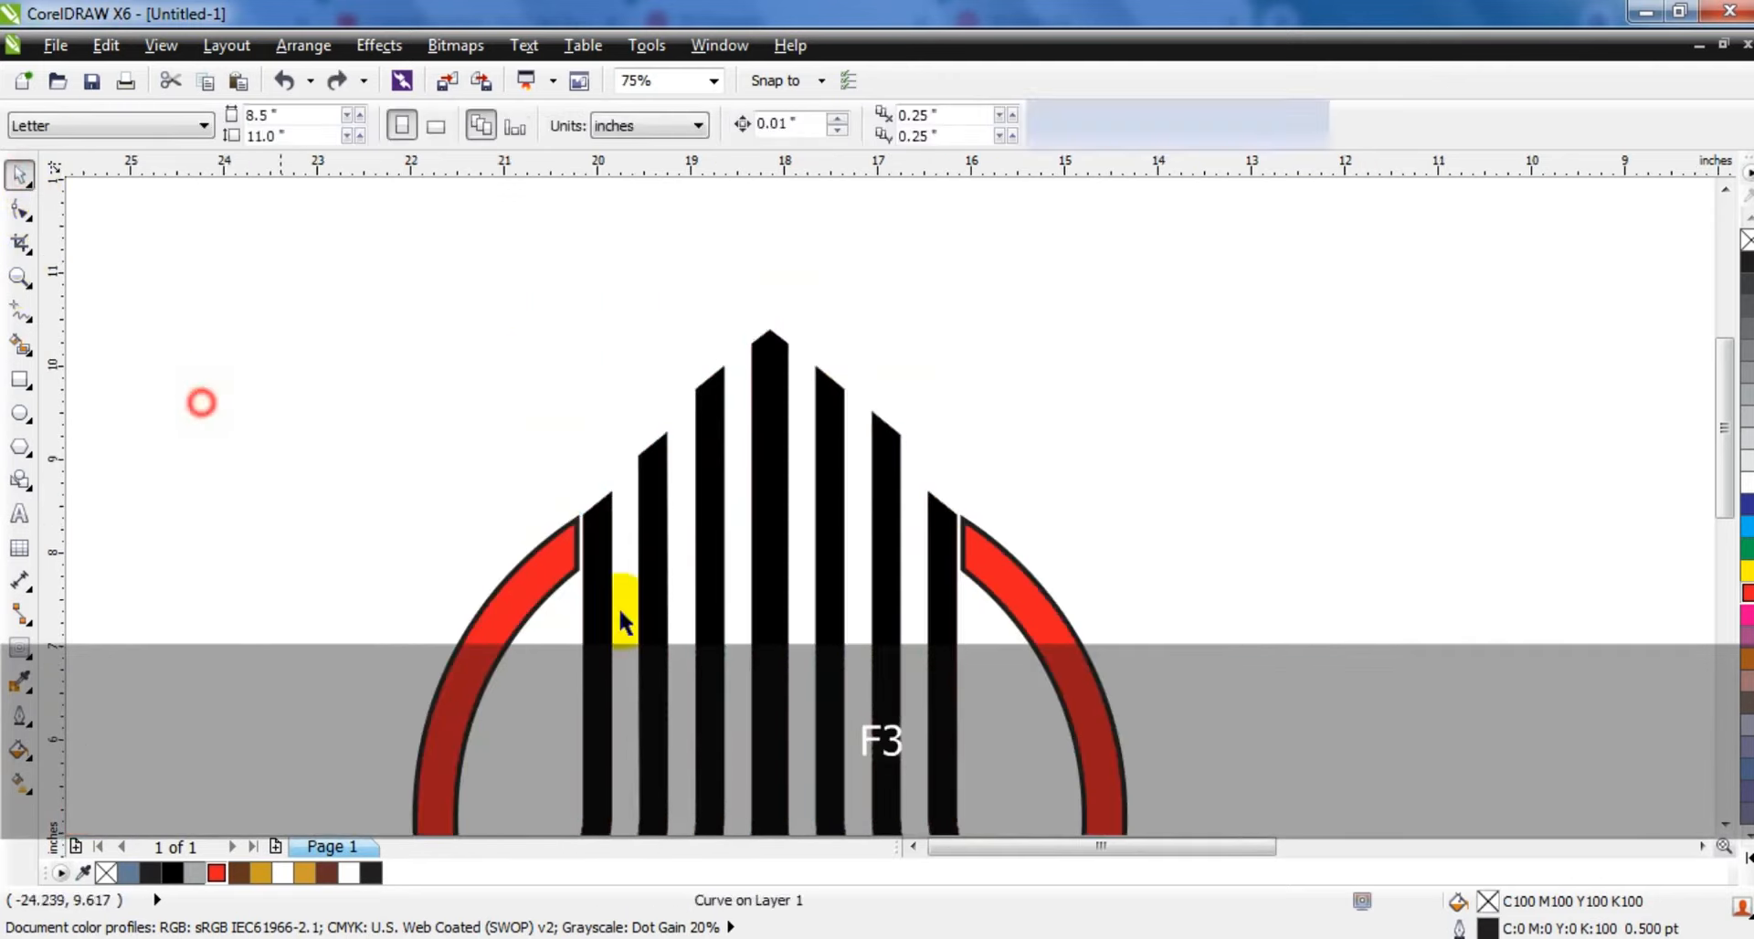
left_click(1045, 608)
key("shift+F2")
key("Escape")
key("F3")
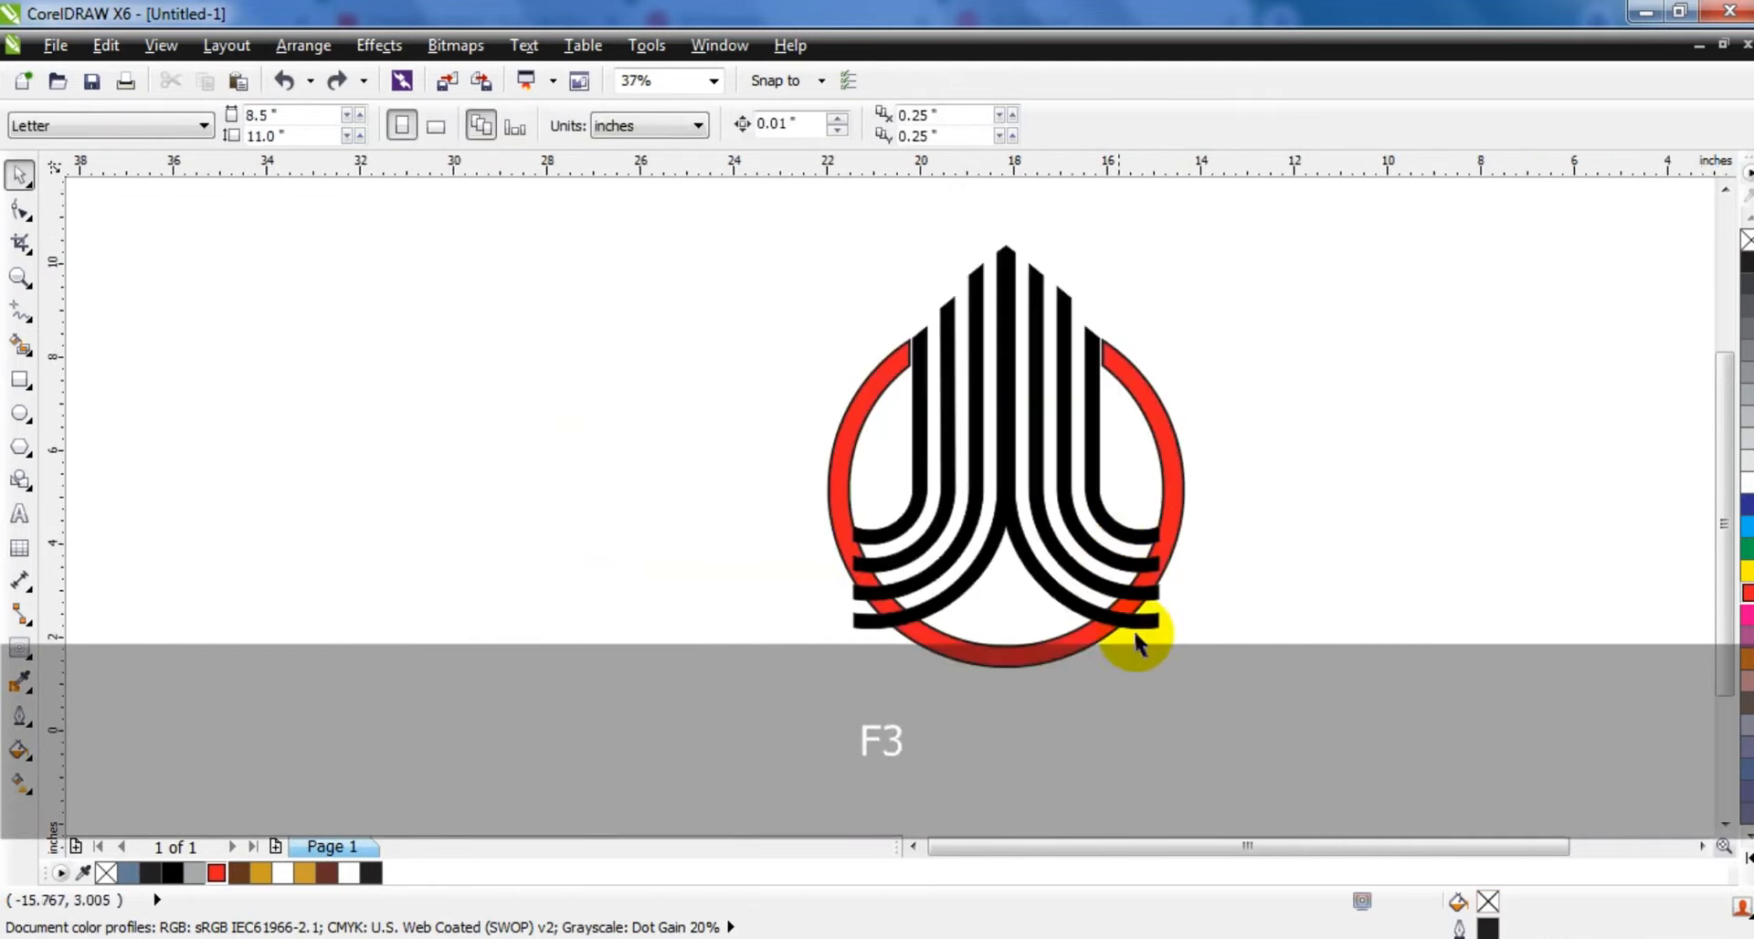
left_click_drag(1359, 756, 607, 196)
key("shift+F2")
key("Escape")
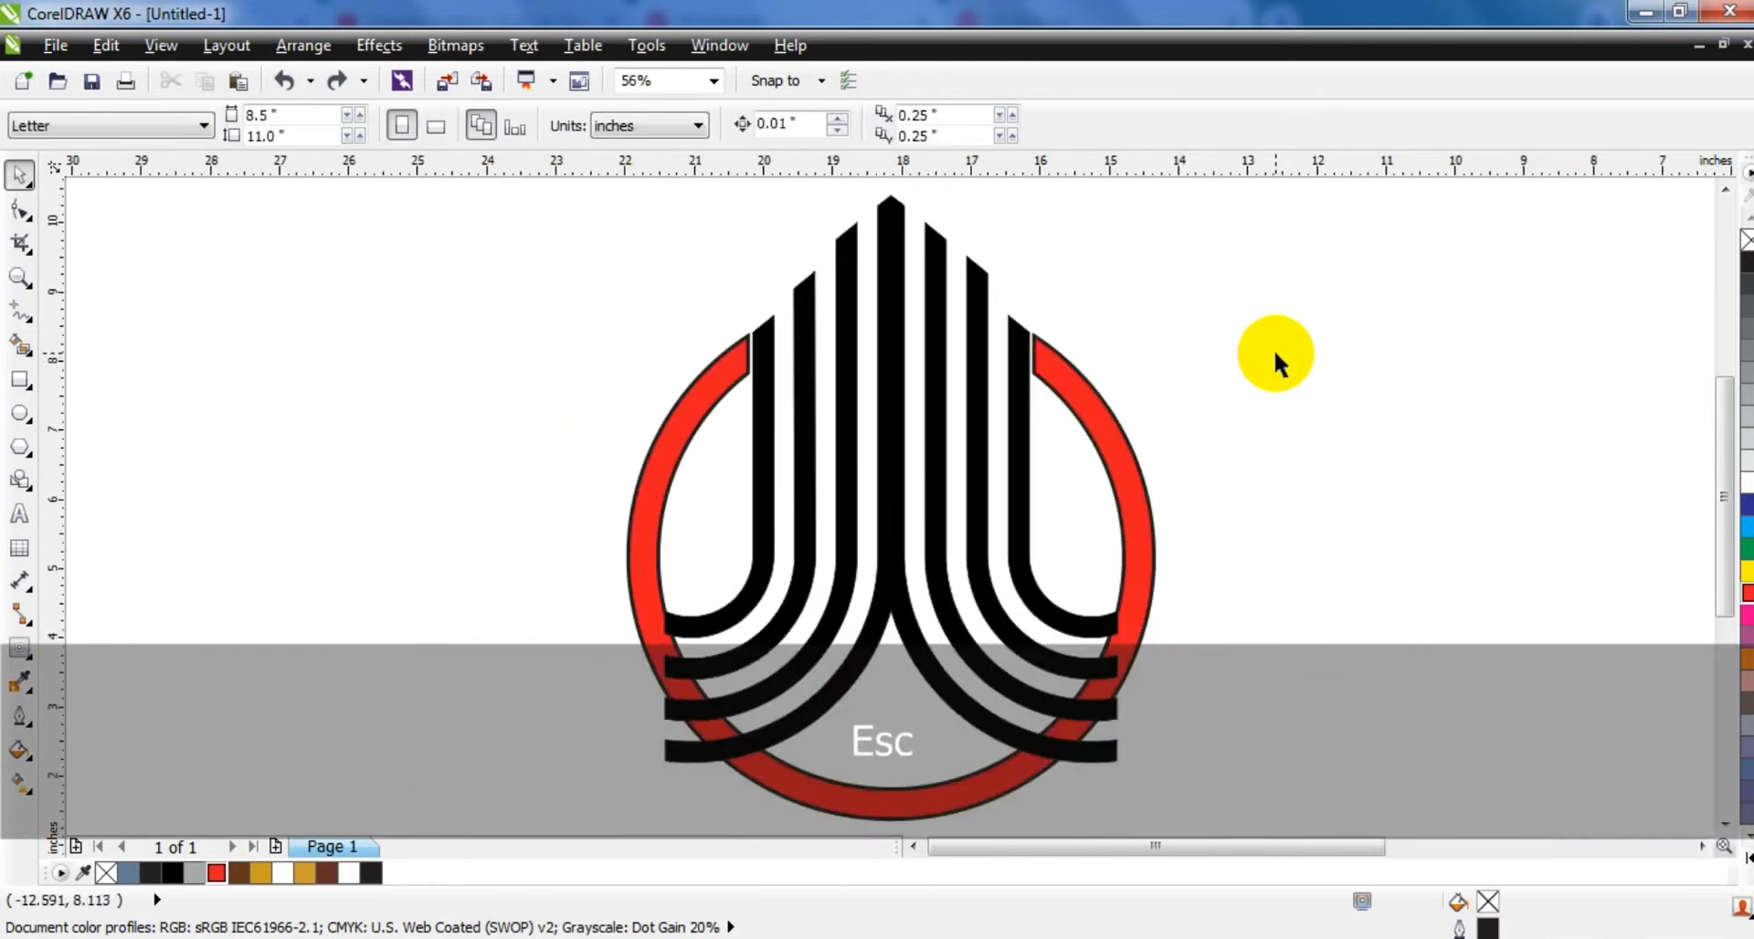
key("ctrl+z")
key("ctrl+z")
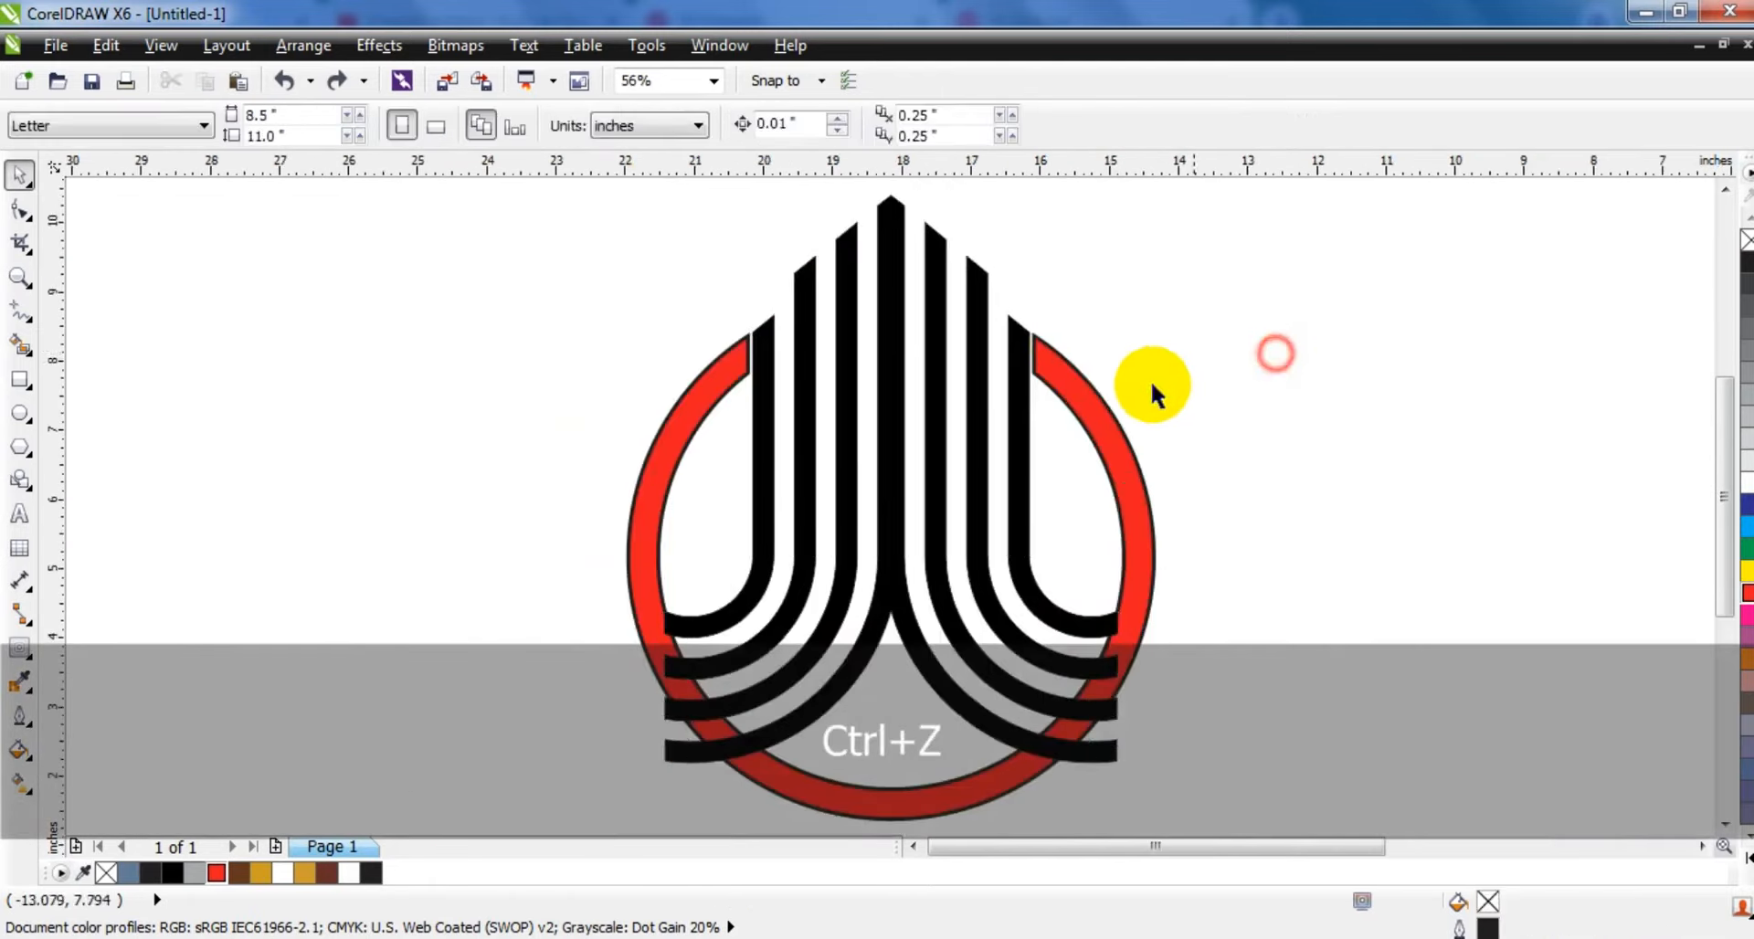
Step: Bring the cut red ring in front of the black stripes and trim the stripes with it
left_click(1116, 490)
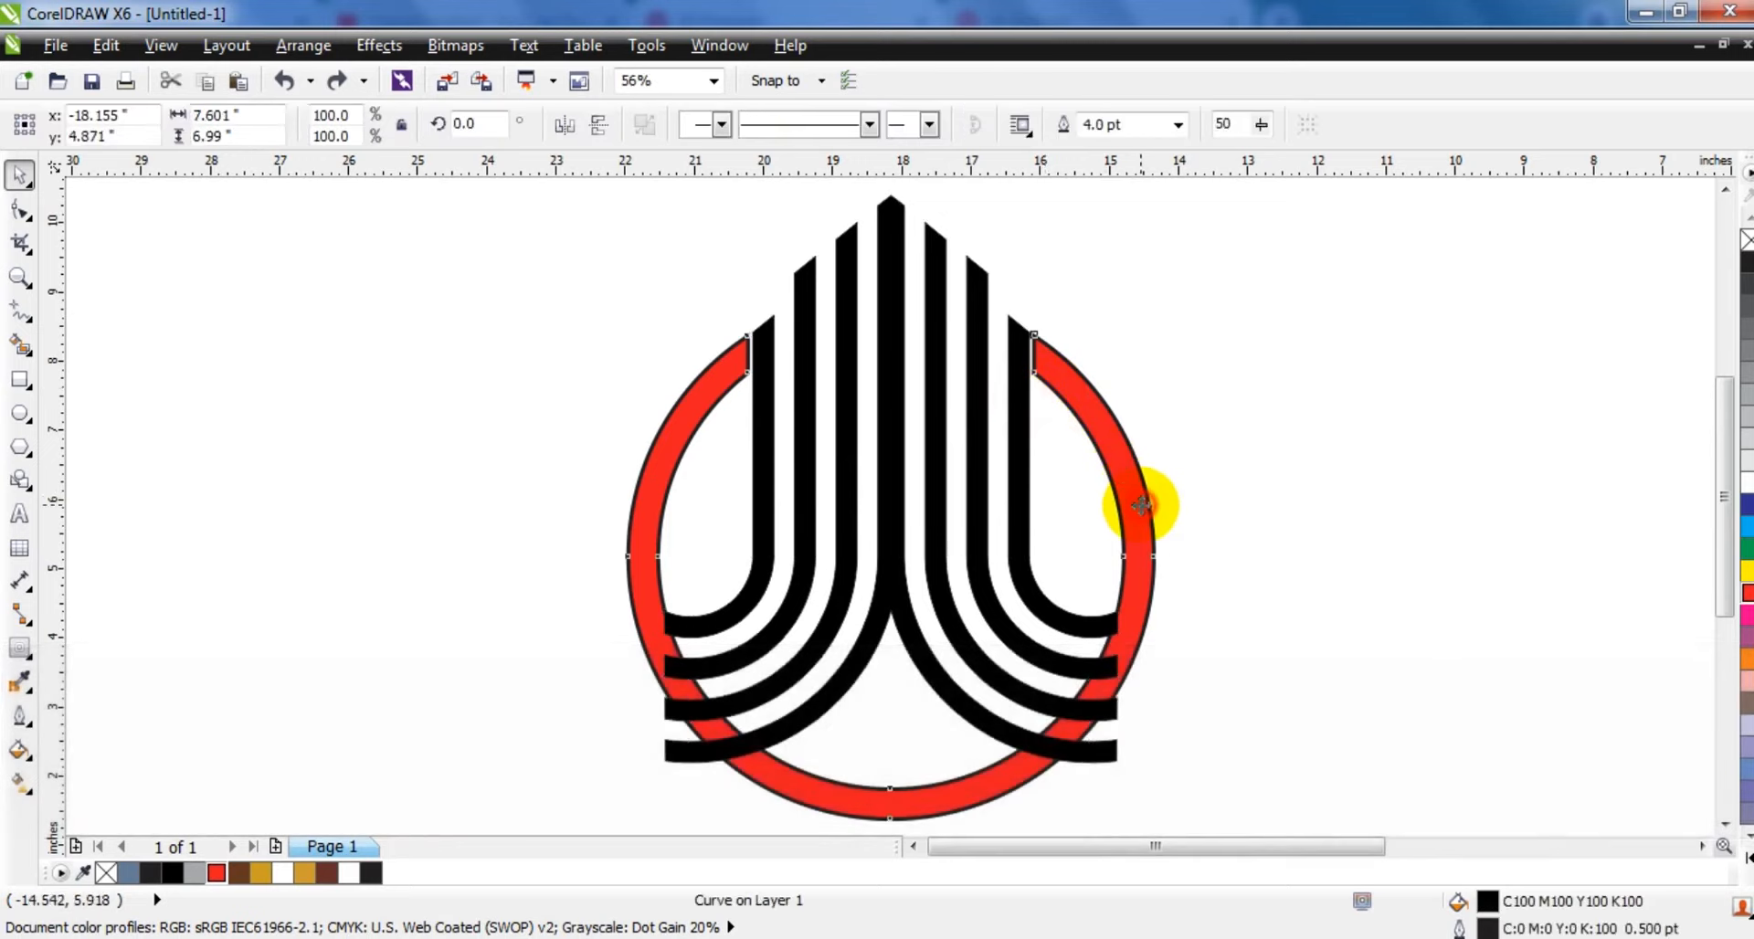
key("shift+Pause")
key("shift+Page_Up")
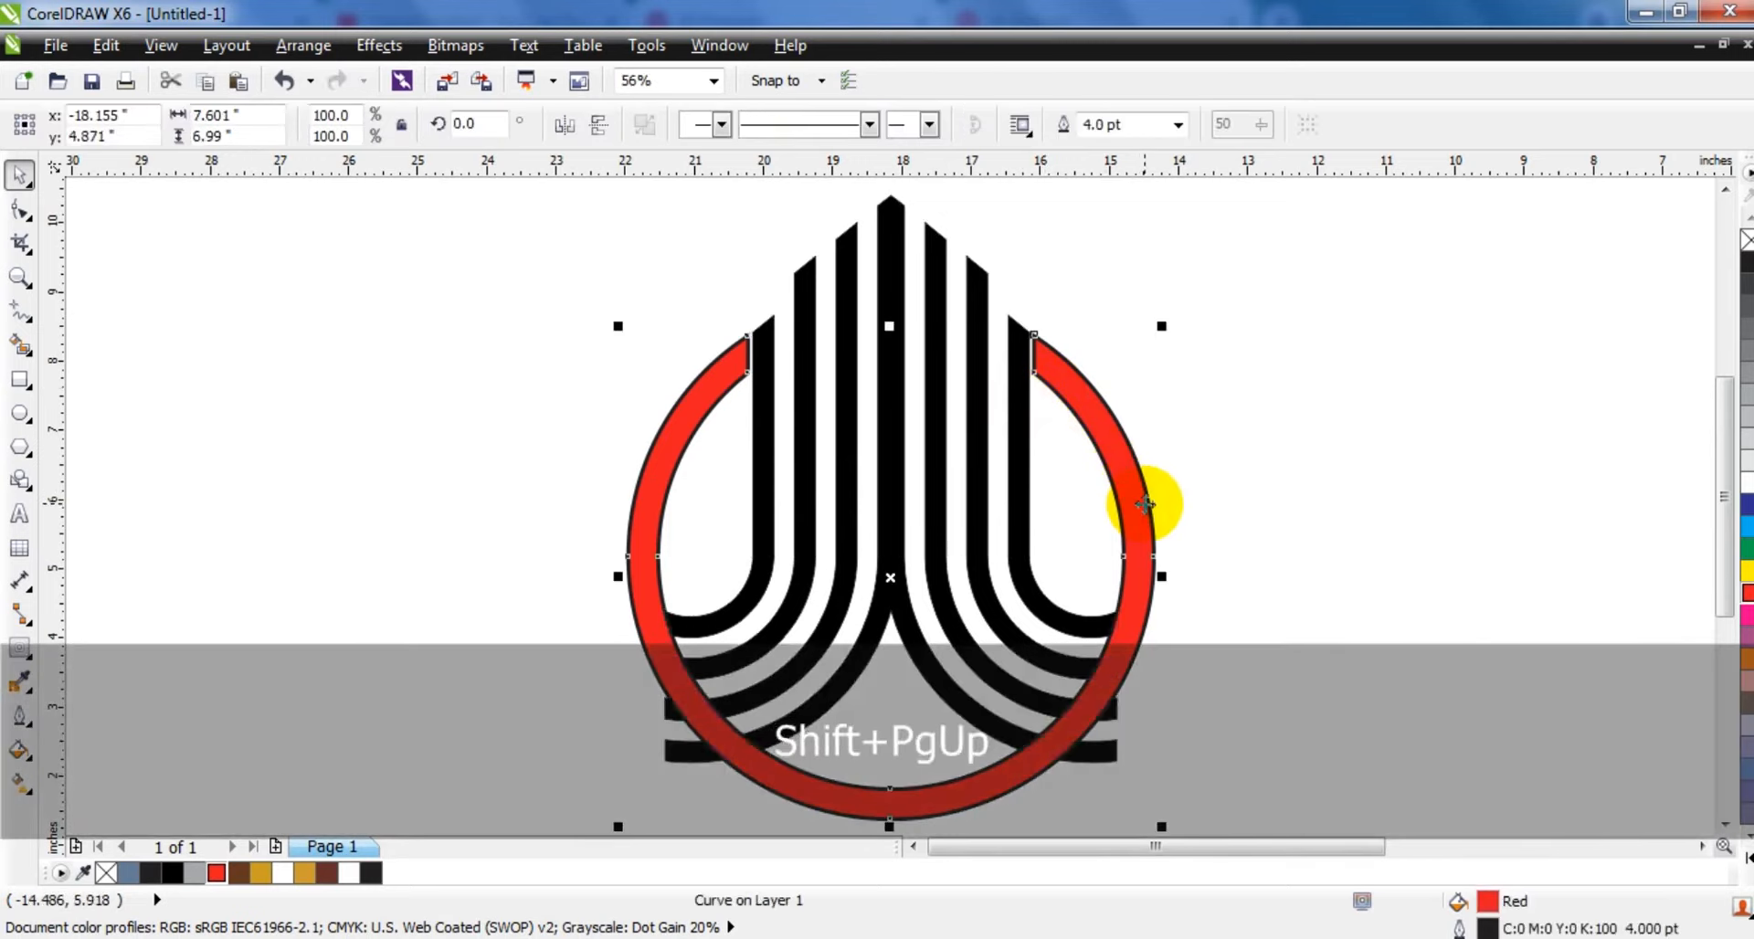
left_click(928, 302, "shift")
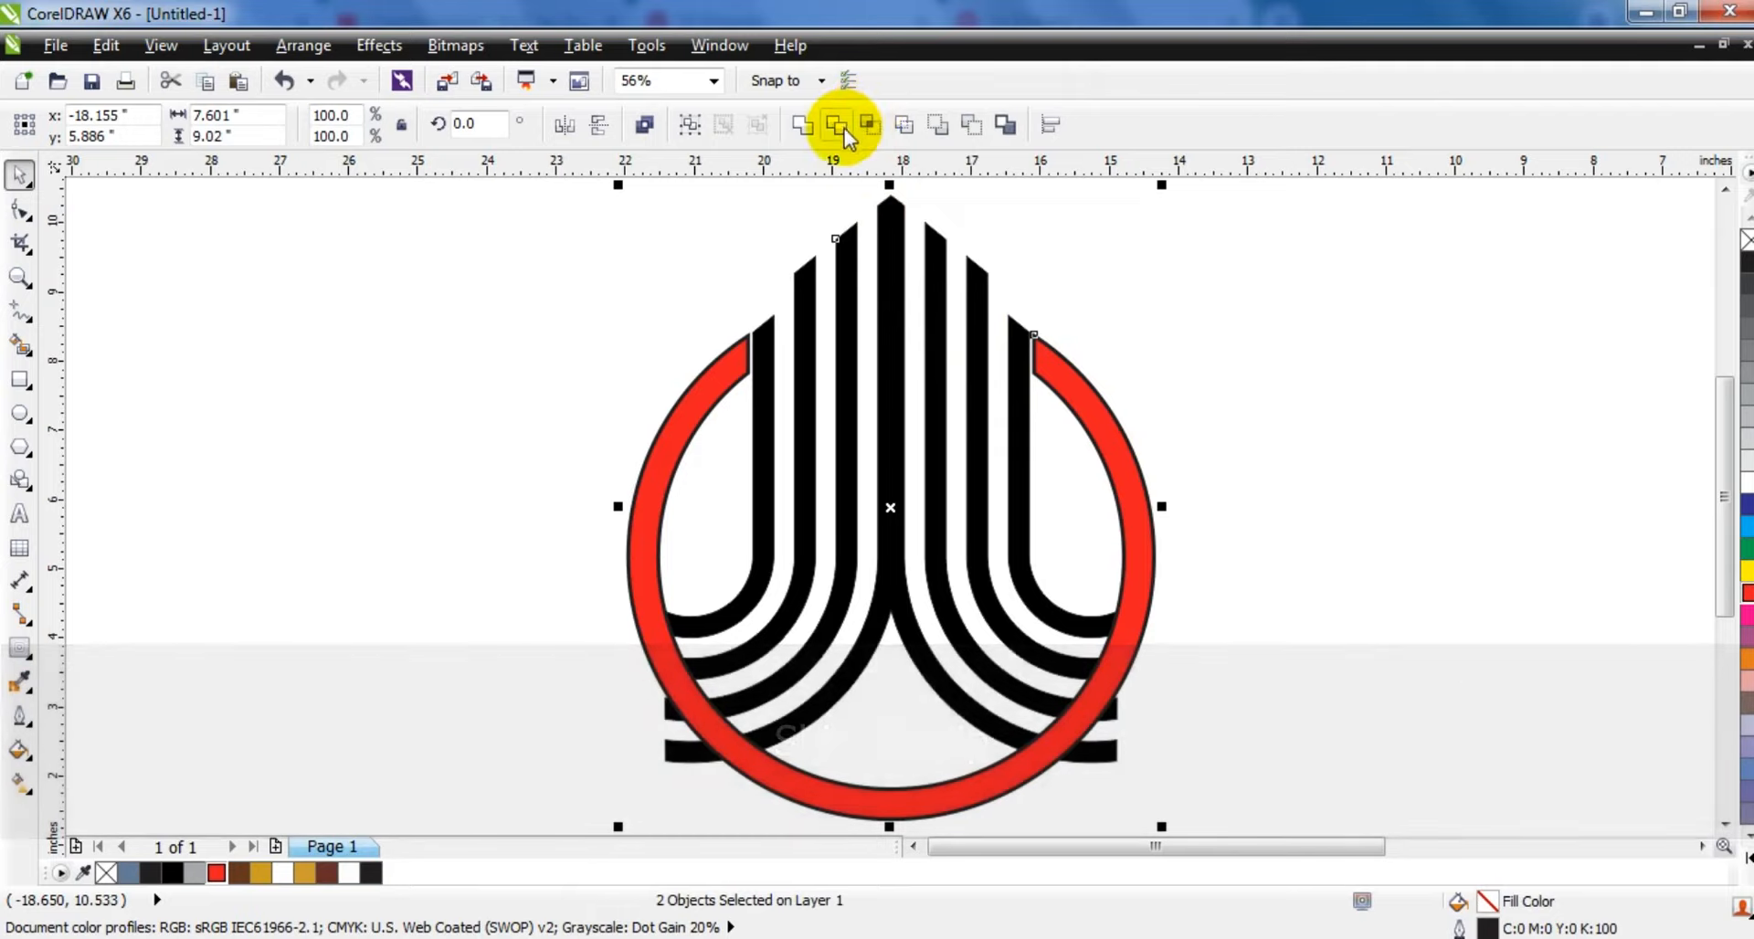
left_click(842, 125)
Step: Break the trimmed stripes apart and delete the leftover stripe ends outside the ring on both sides
left_click(1294, 469)
left_click(1104, 758)
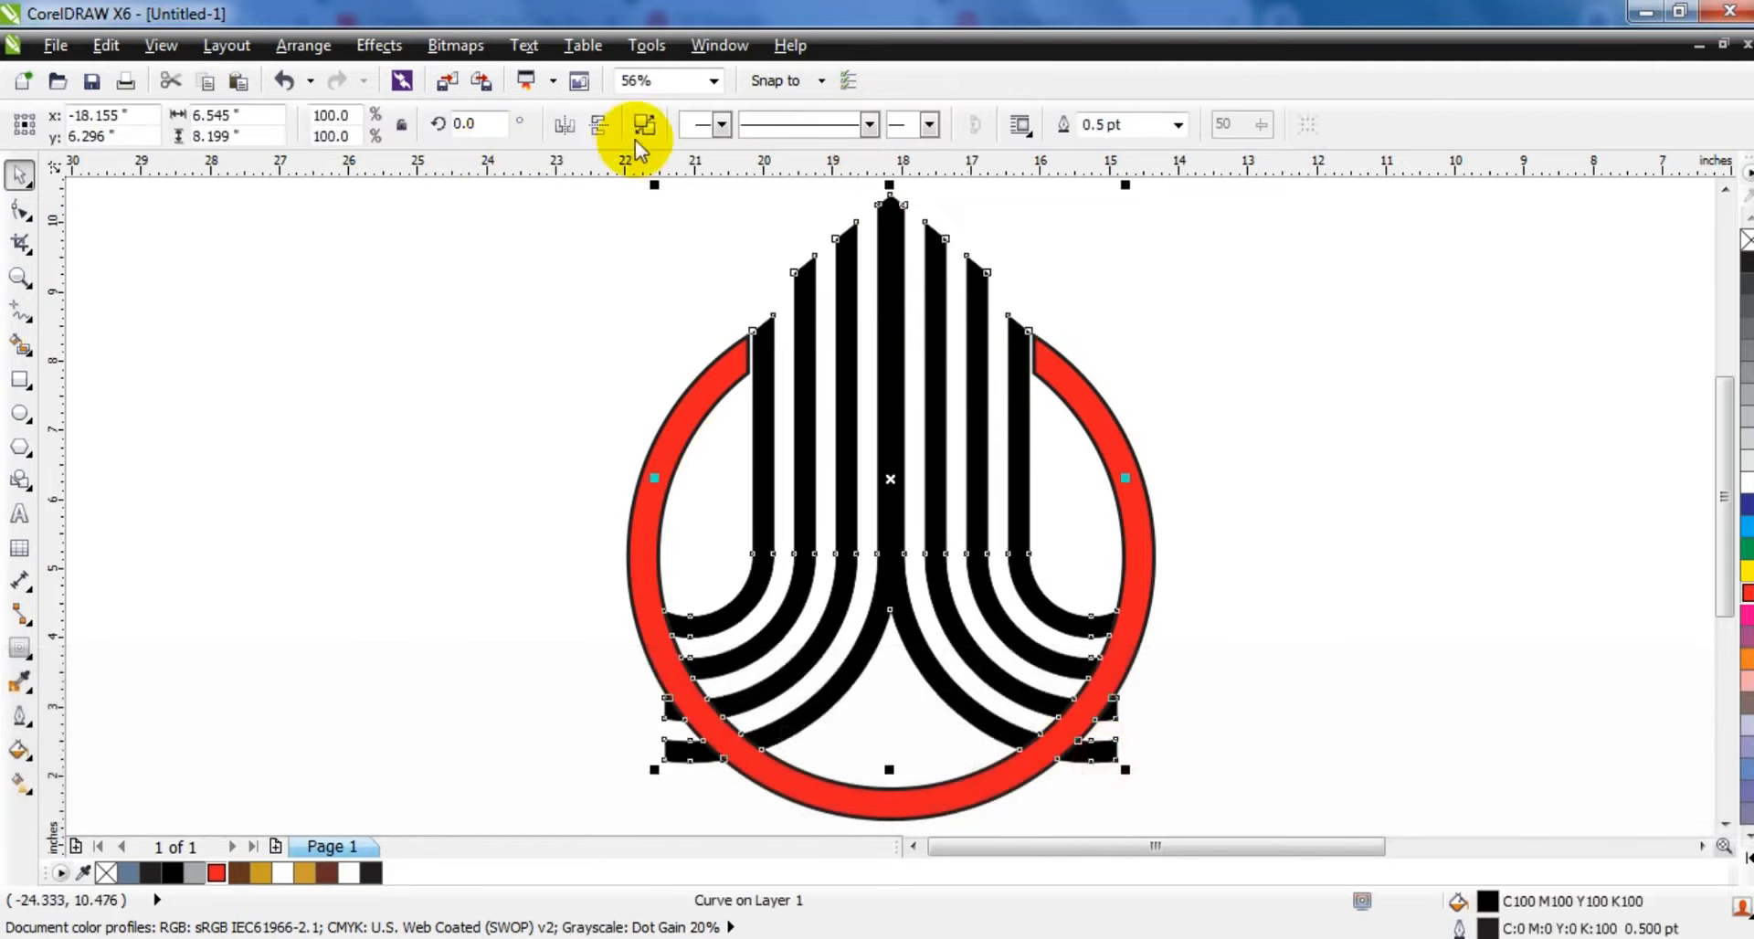
left_click(645, 128)
left_click_drag(1261, 605, 1053, 816)
key("Delete")
left_click_drag(410, 647, 722, 811)
key("Delete")
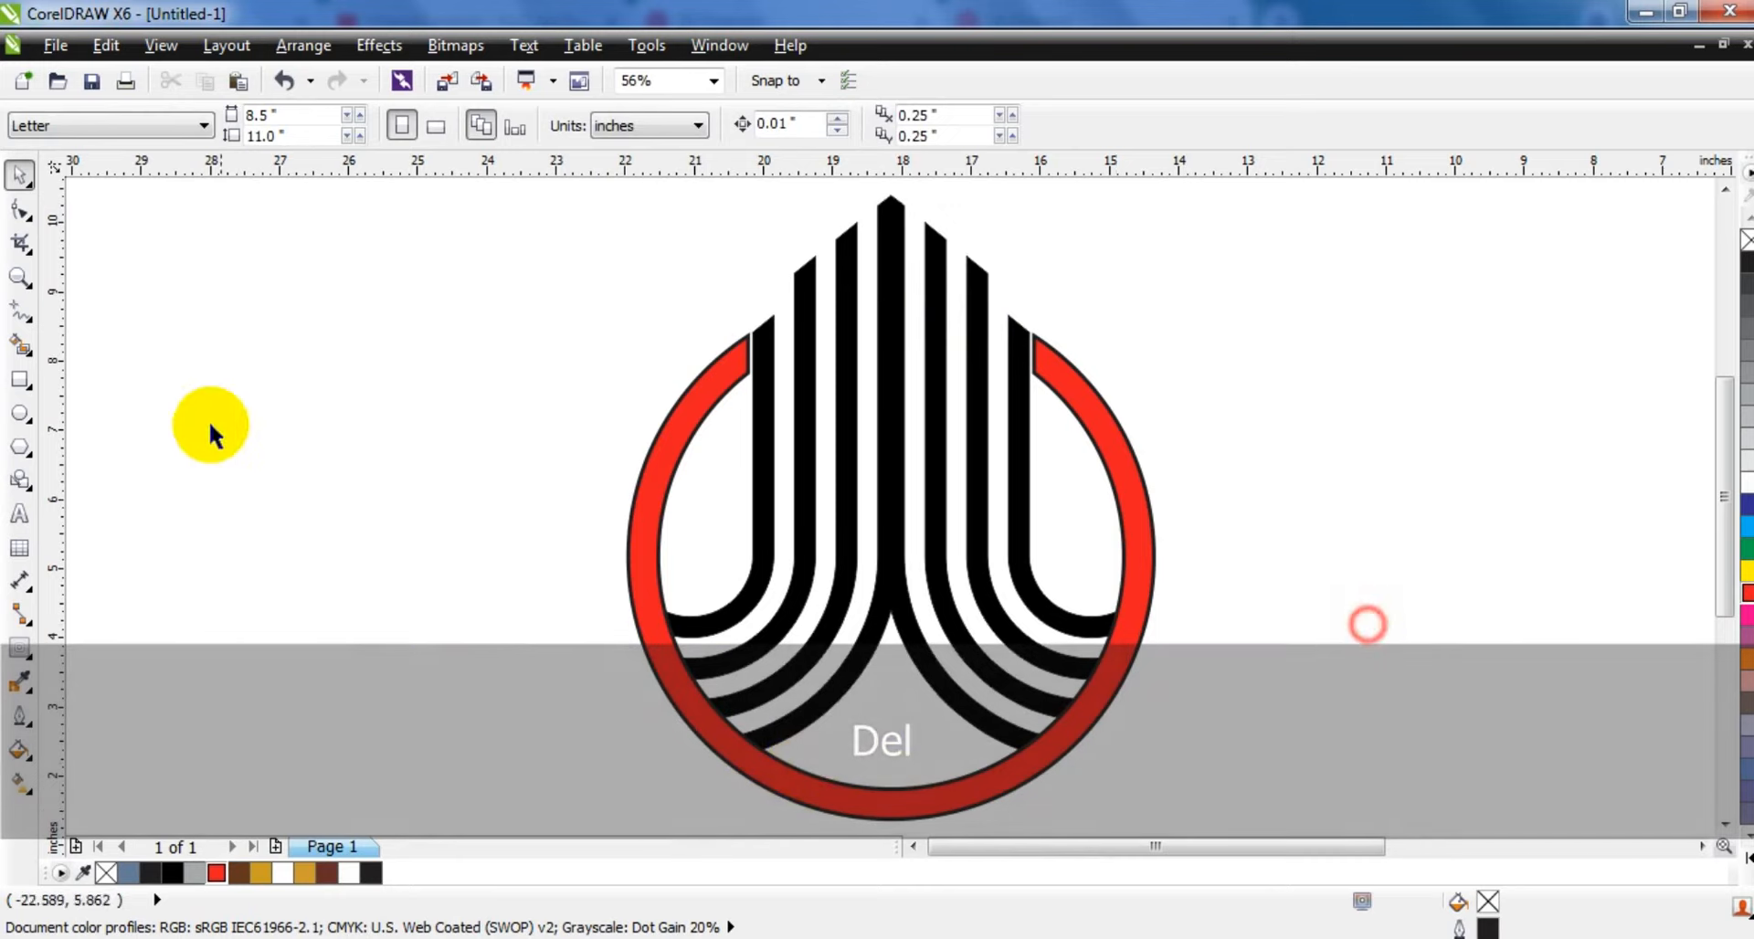
Step: Draw a rectangle about 17.07 by 11.93 inches around the logo, fill it black and send it to the back
key("F3")
left_click(20, 378)
left_click_drag(642, 298, 1231, 711)
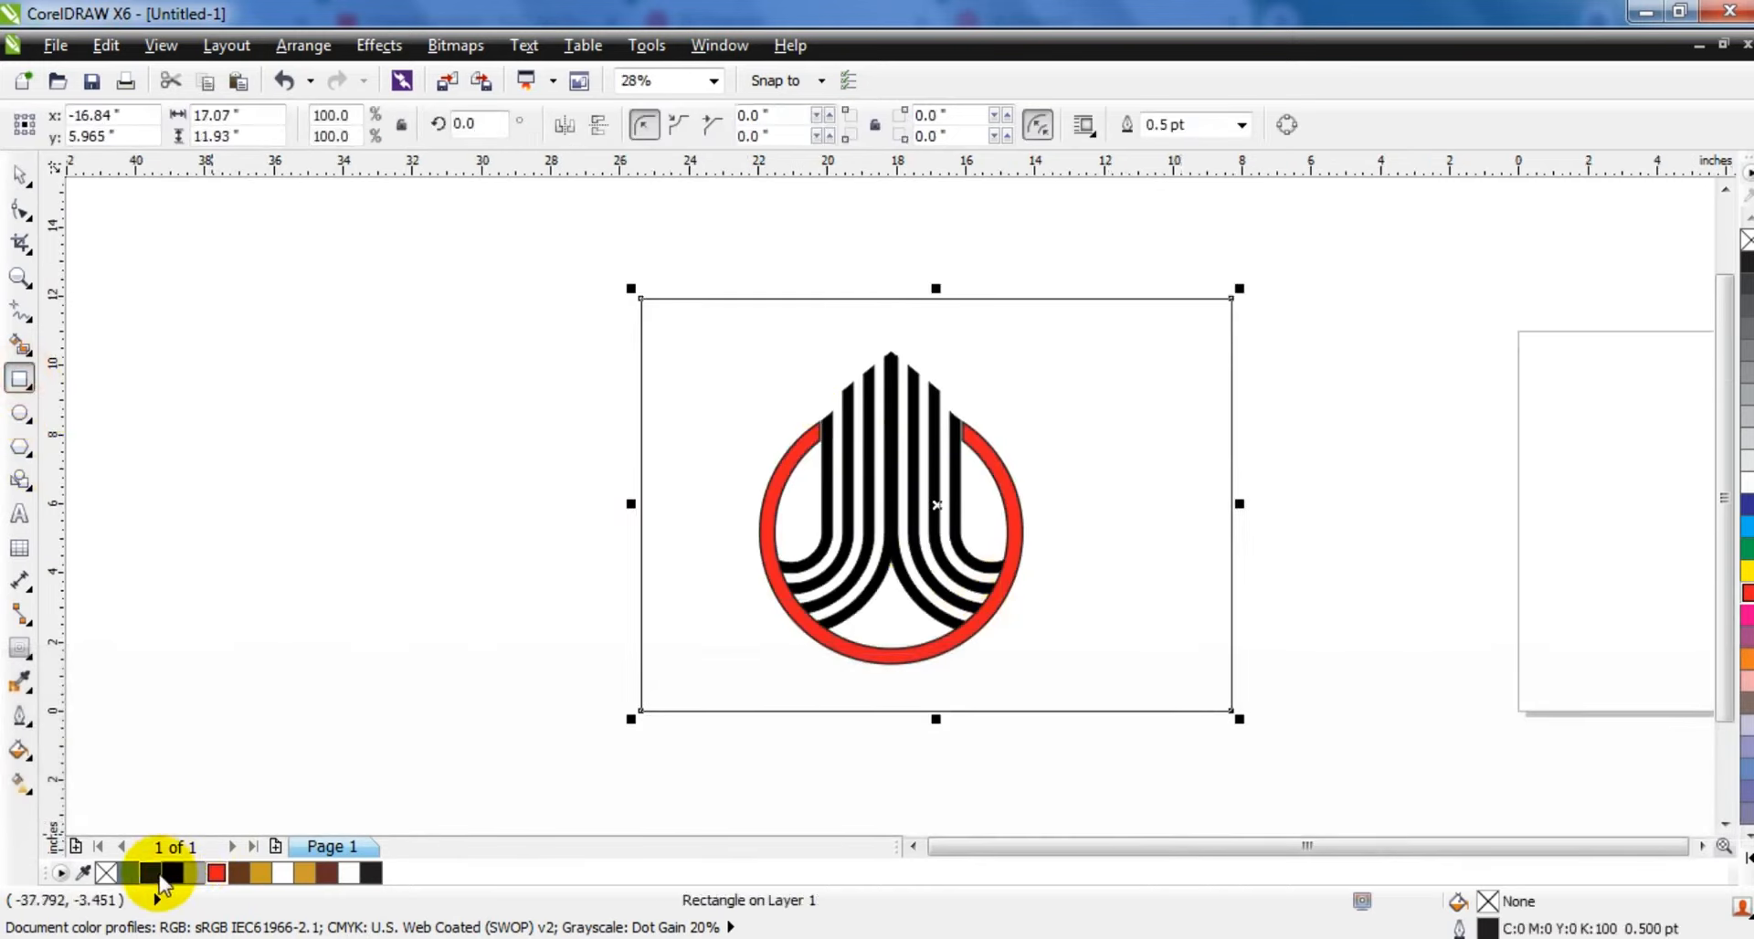
left_click(161, 874)
key("shift+Page_Down")
key("shift+F2")
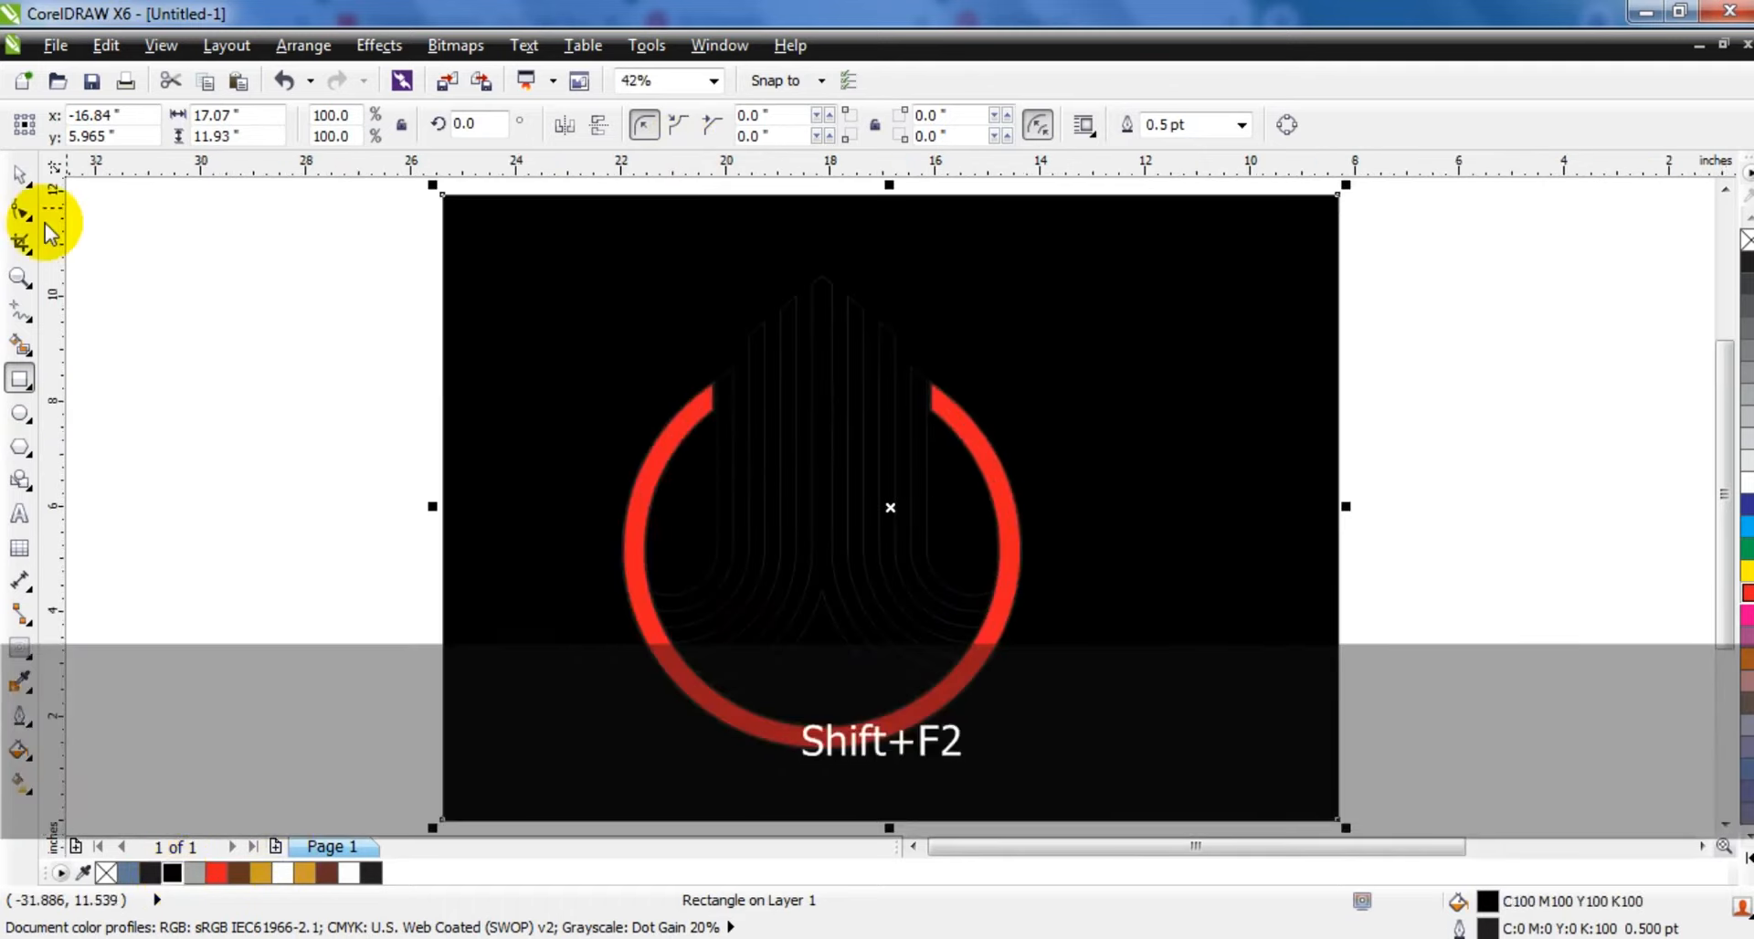
Step: Fill the ring and all stripes white and move the logo right, near the middle of the black rectangle
left_click(20, 179)
left_click(310, 298)
left_click_drag(255, 192, 1222, 746)
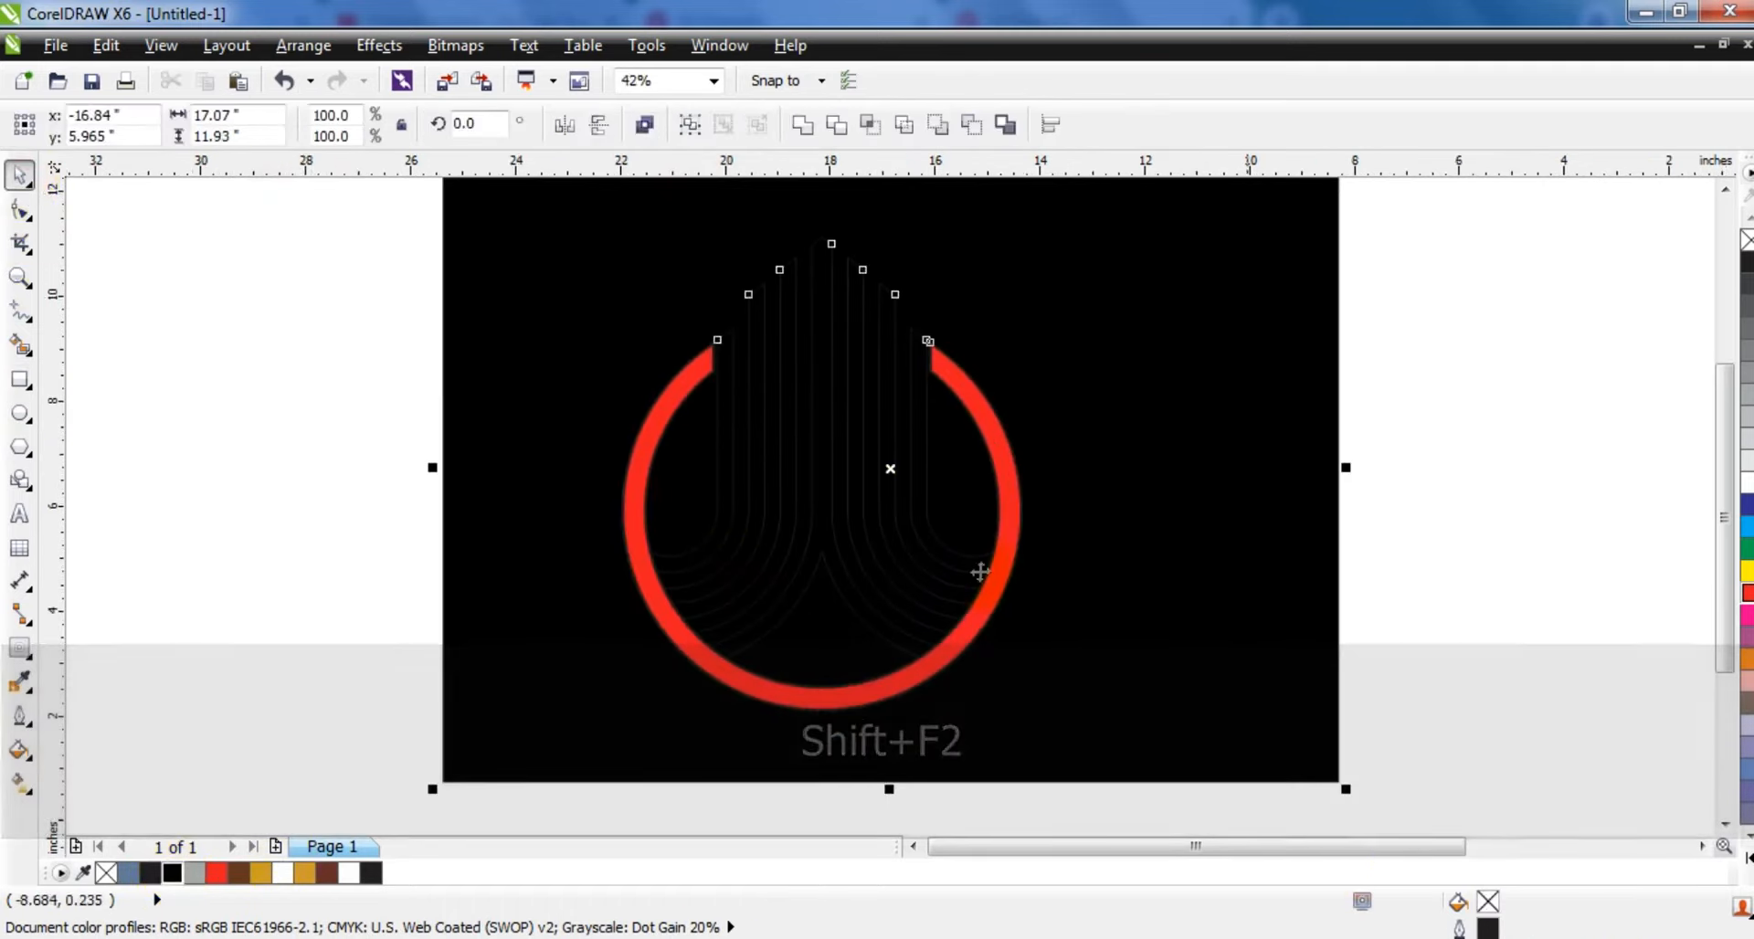
left_click_drag(953, 396, 1037, 395)
key("ctrl+z")
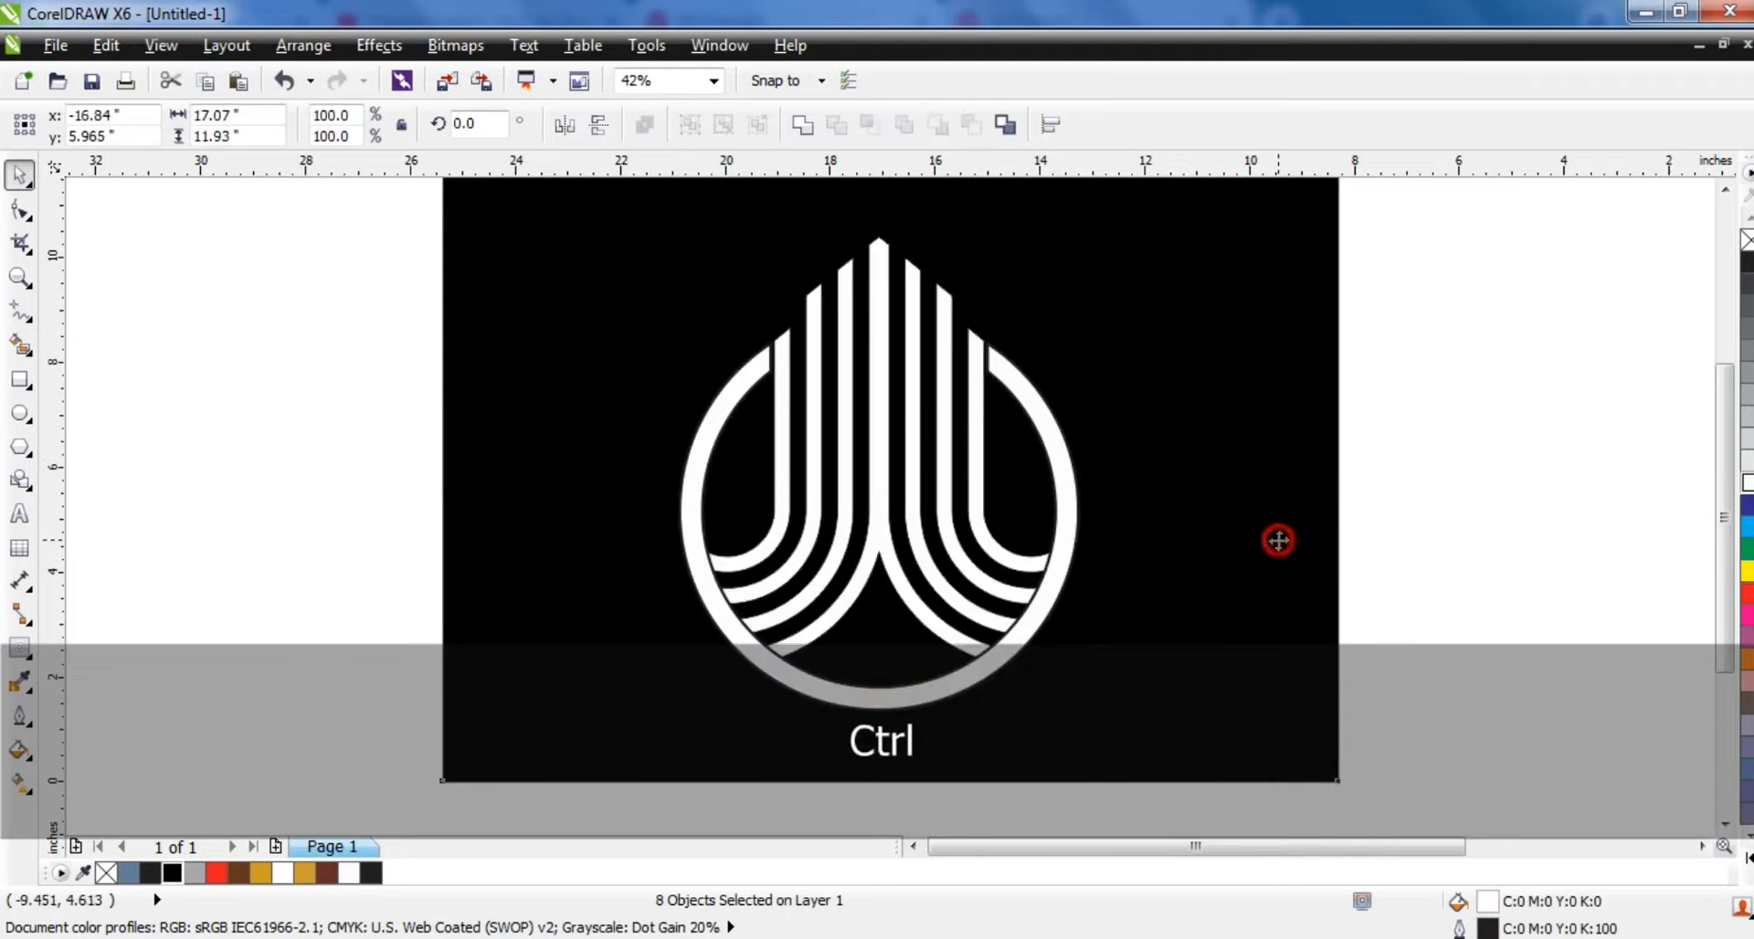
left_click(1288, 553)
key("shift+F2")
key("Escape")
Step: Apply a fountain fill to the ring using the Conical - Silver preset with the type changed to Linear
left_click(1009, 681)
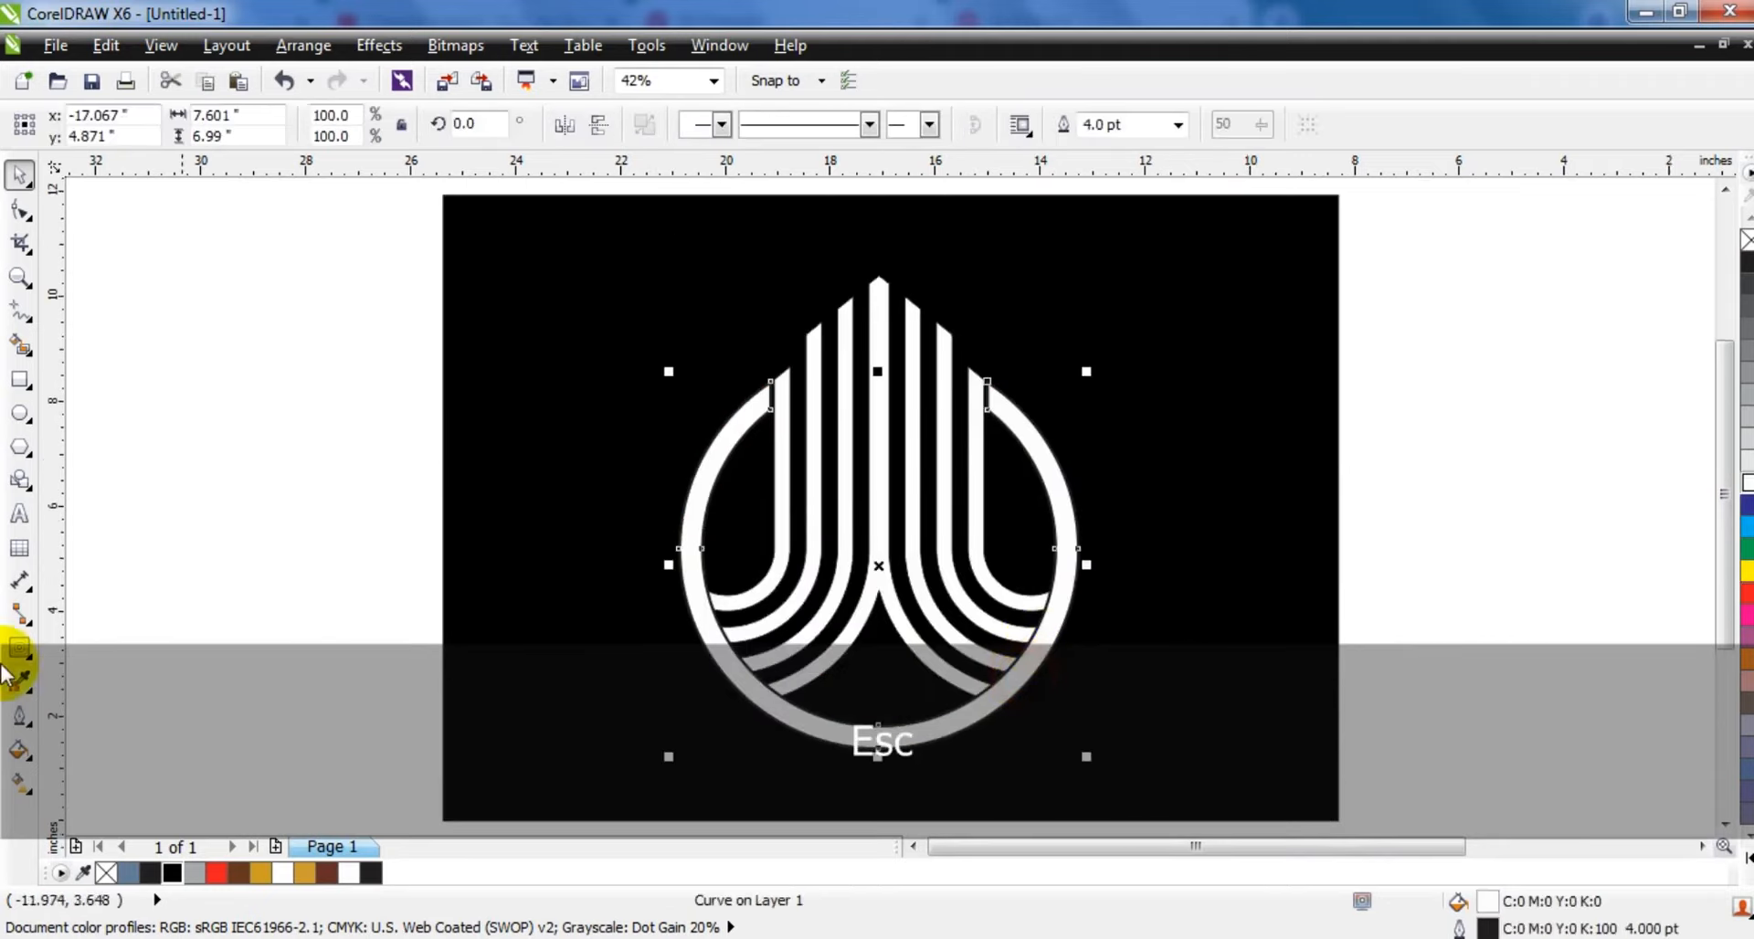
left_click(19, 759)
left_click(91, 595)
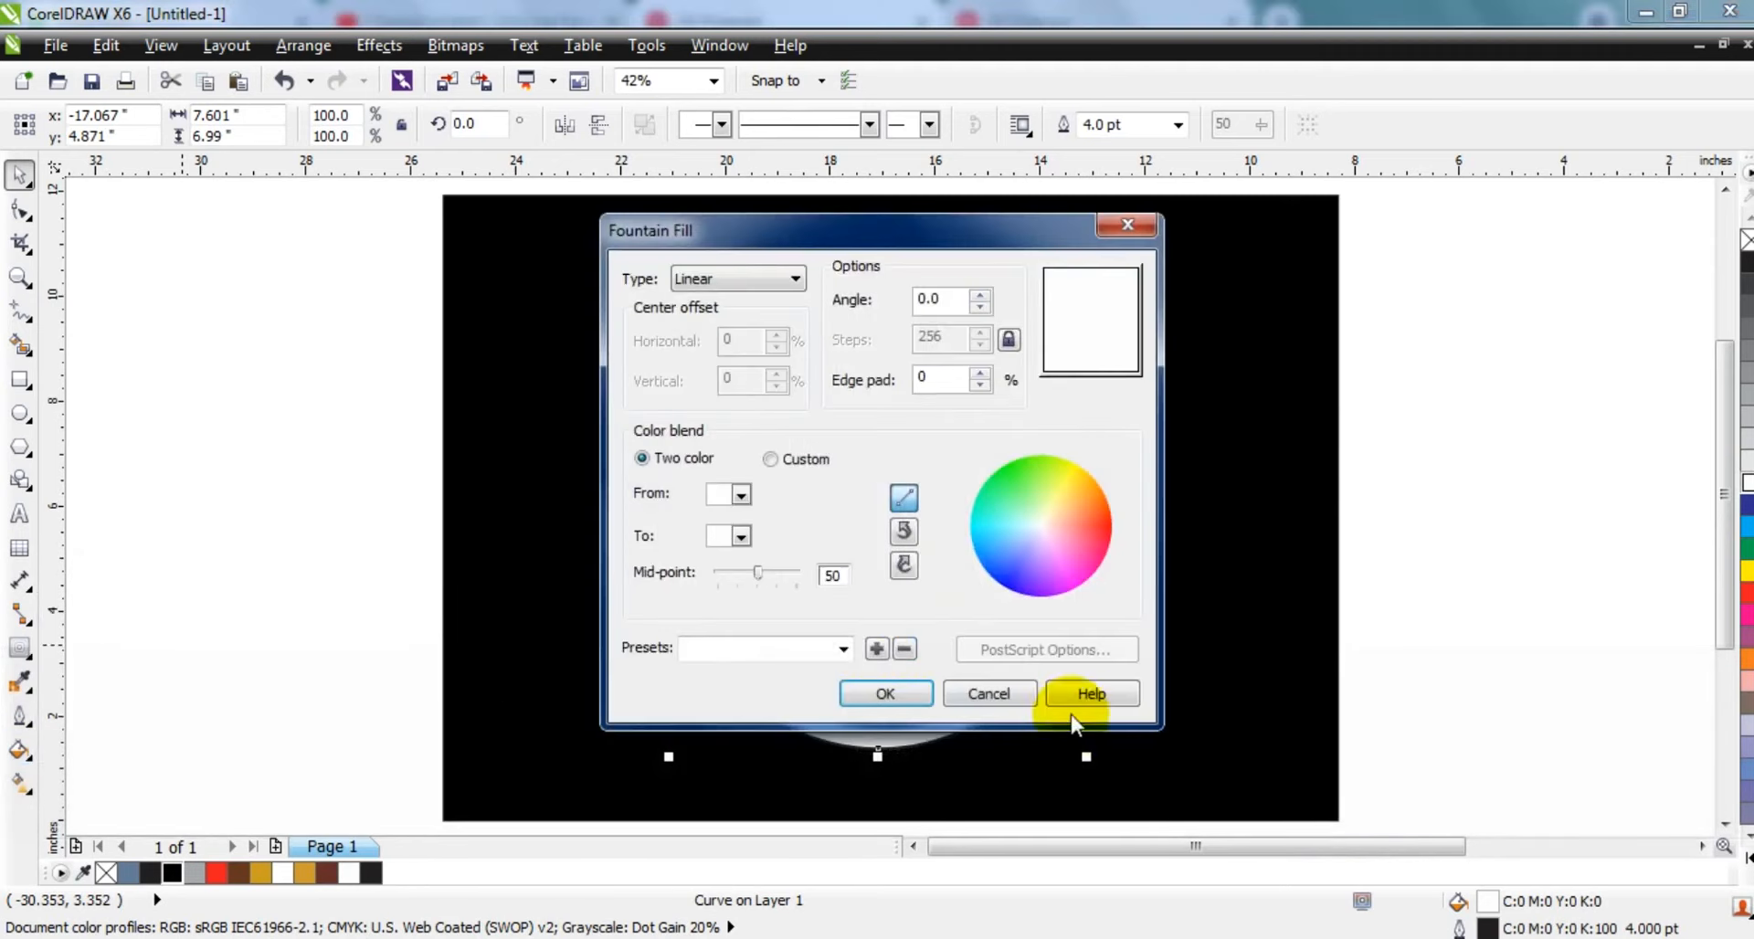
left_click(843, 650)
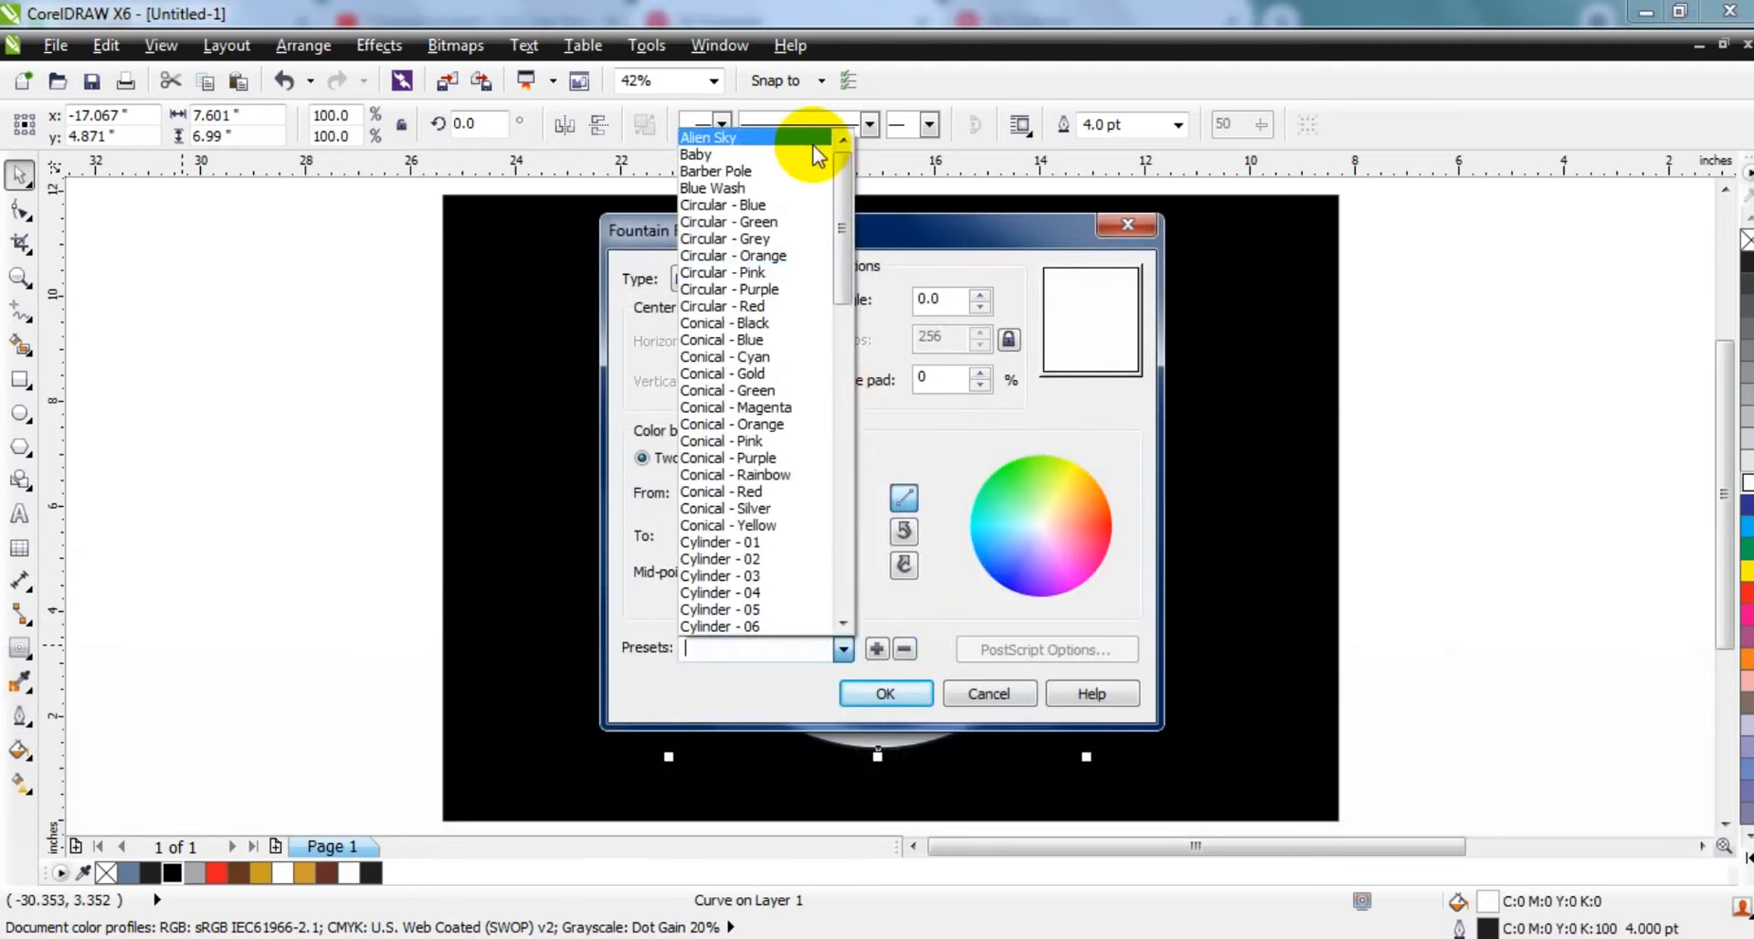
left_click(754, 509)
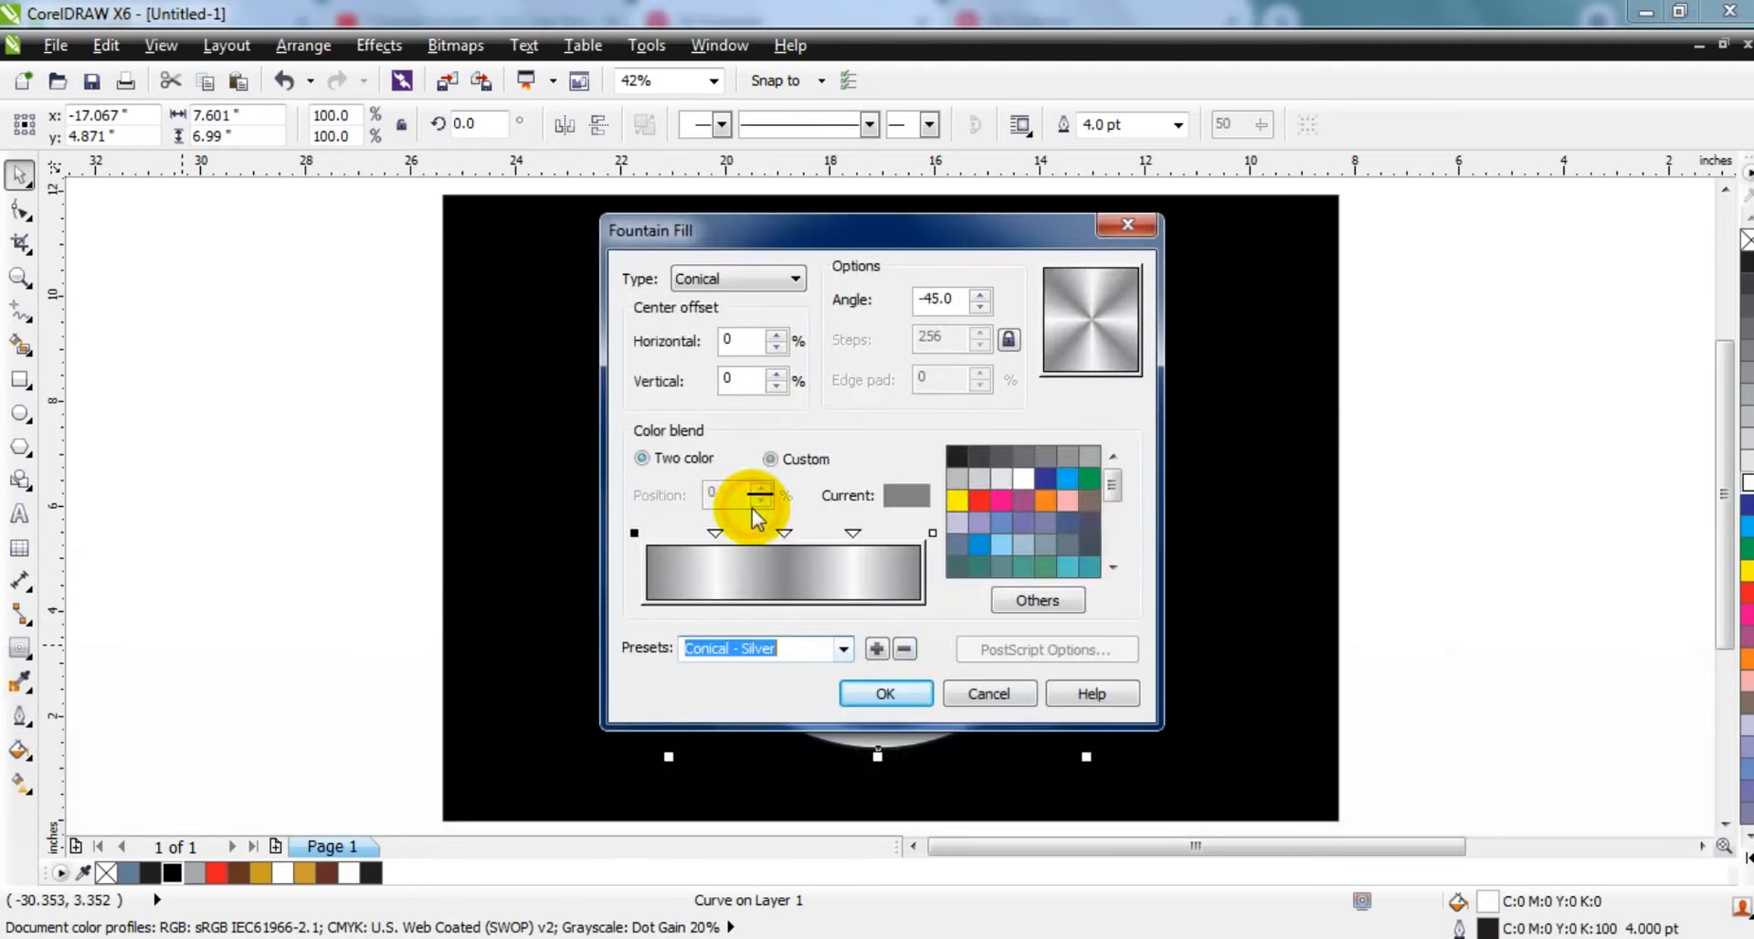
left_click(737, 281)
left_click(727, 310)
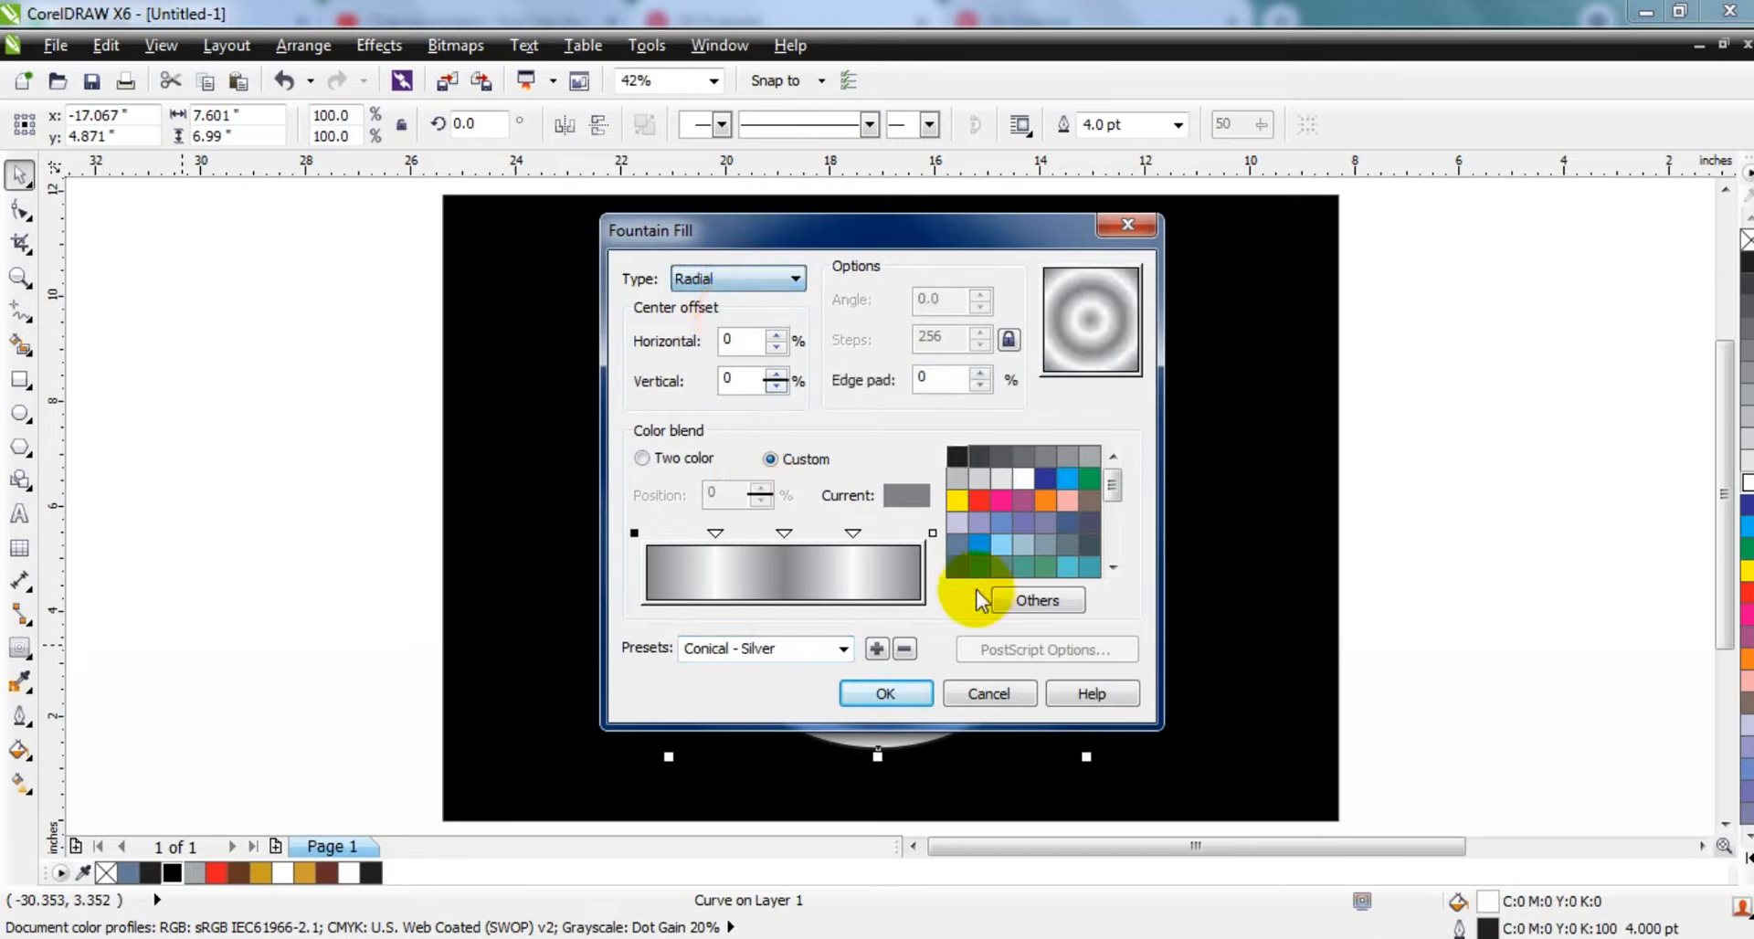
left_click(733, 278)
left_click(703, 294)
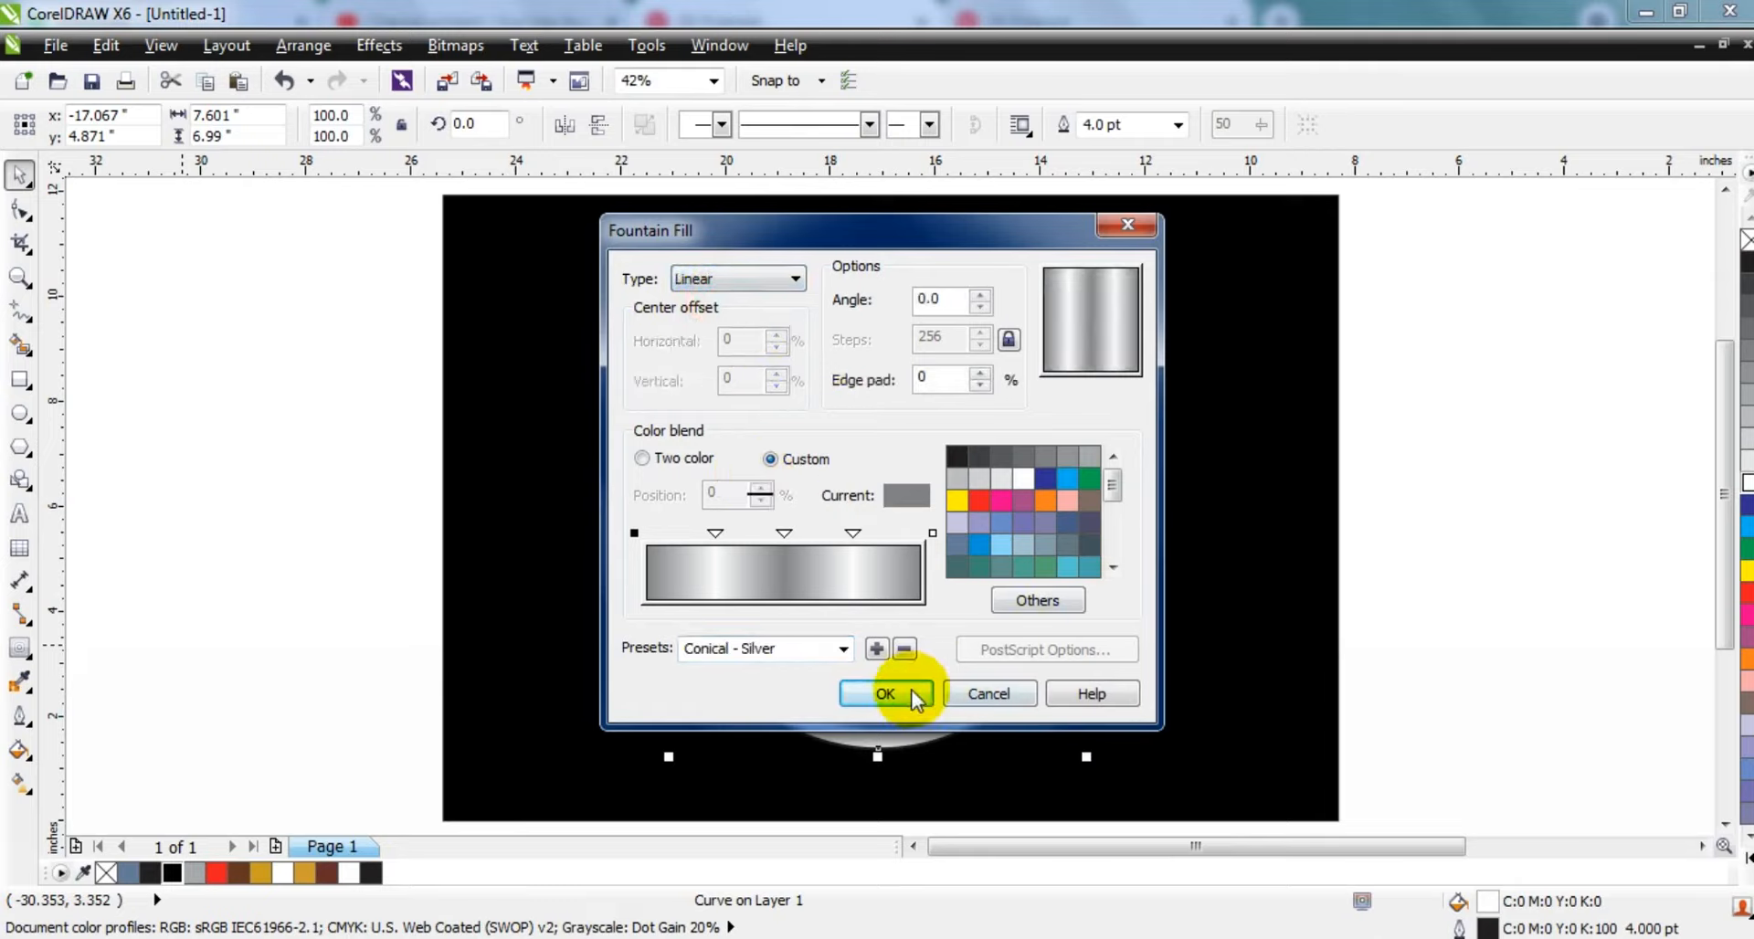
left_click(885, 694)
Step: Select all the white stripes together, without the ring, and weld them into a single curve
left_click(905, 628)
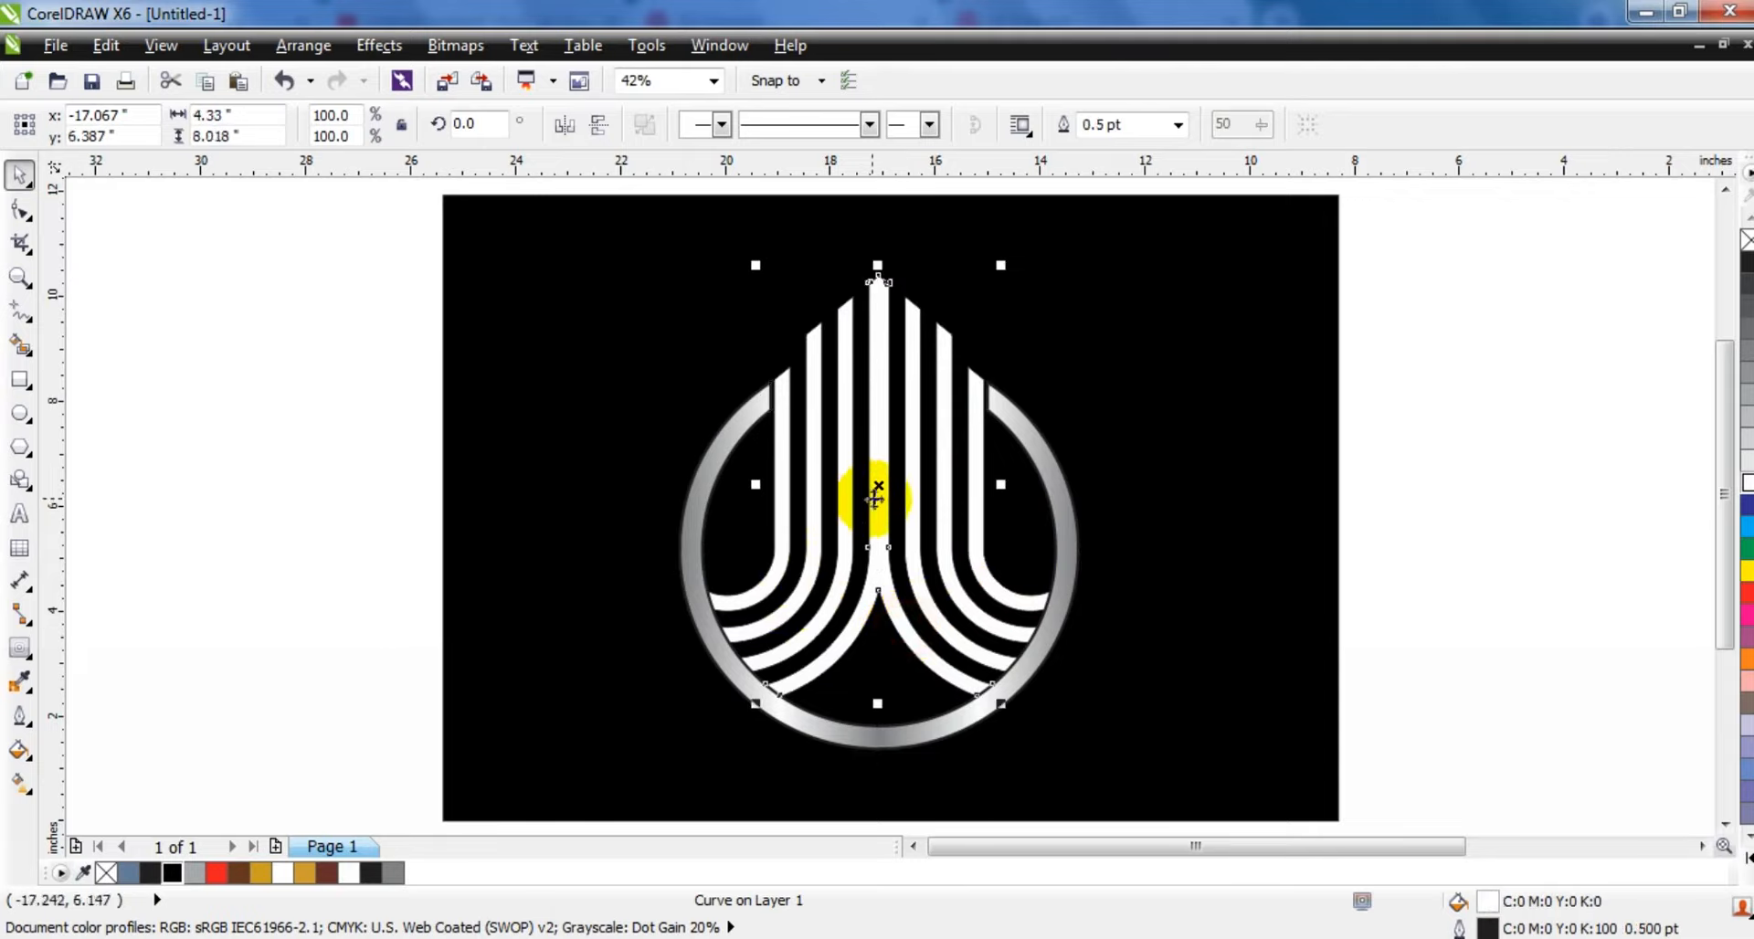
key("ctrl+z")
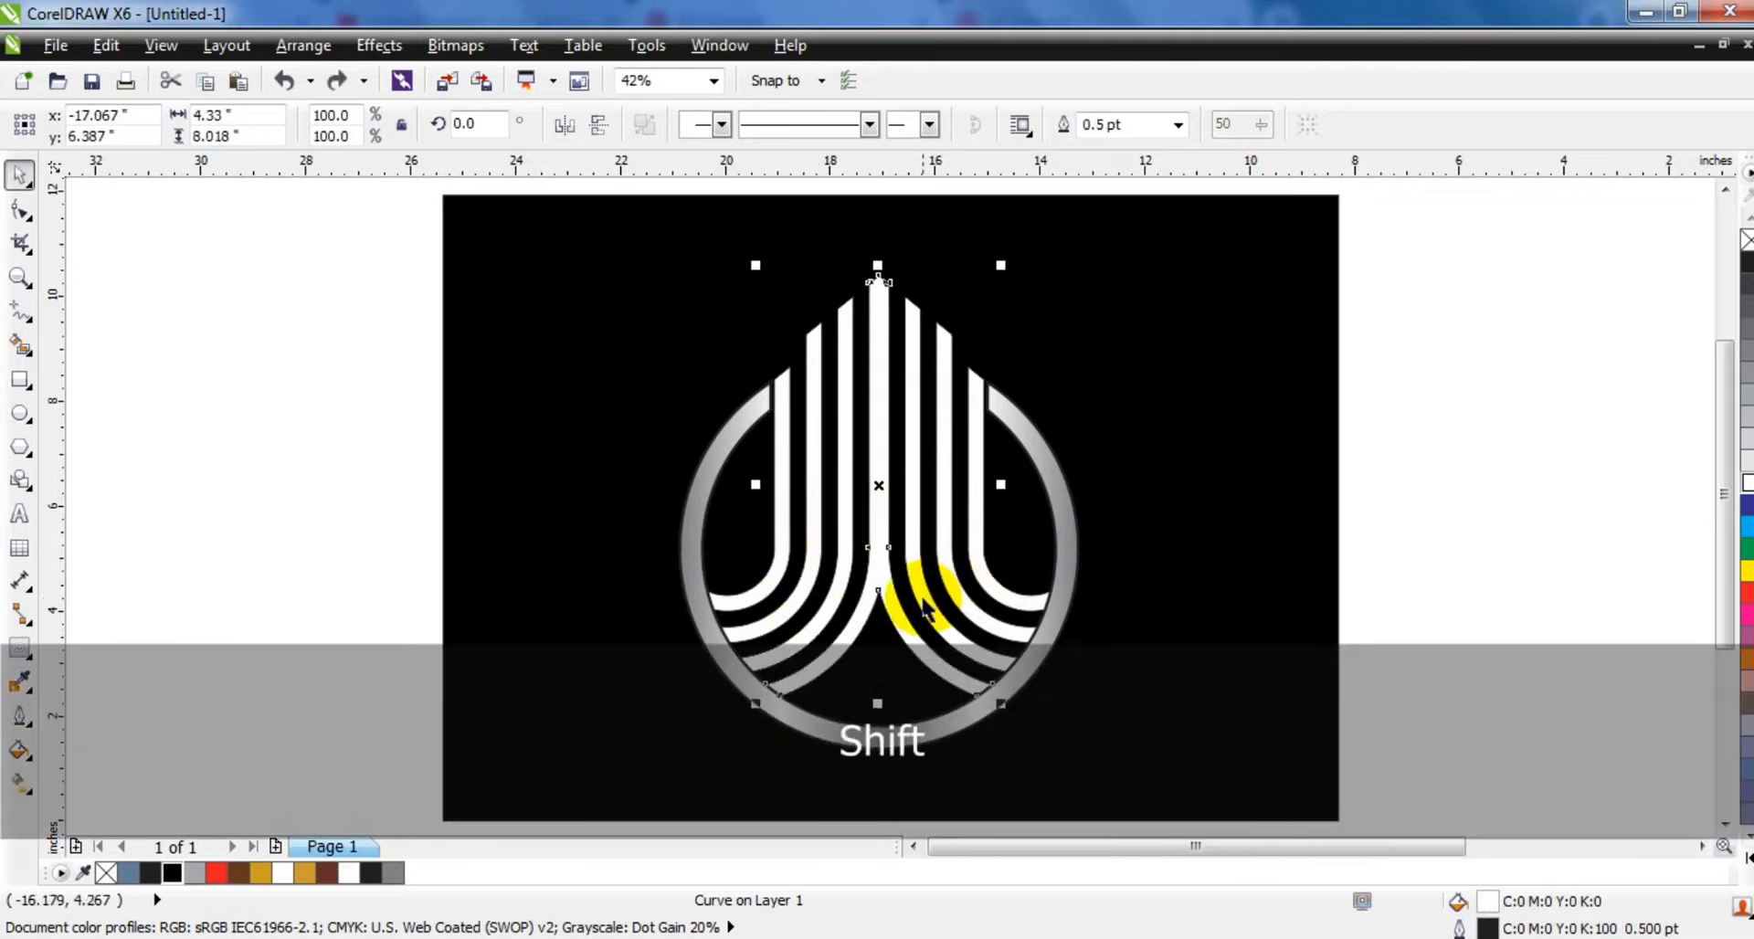
left_click(962, 604, "shift")
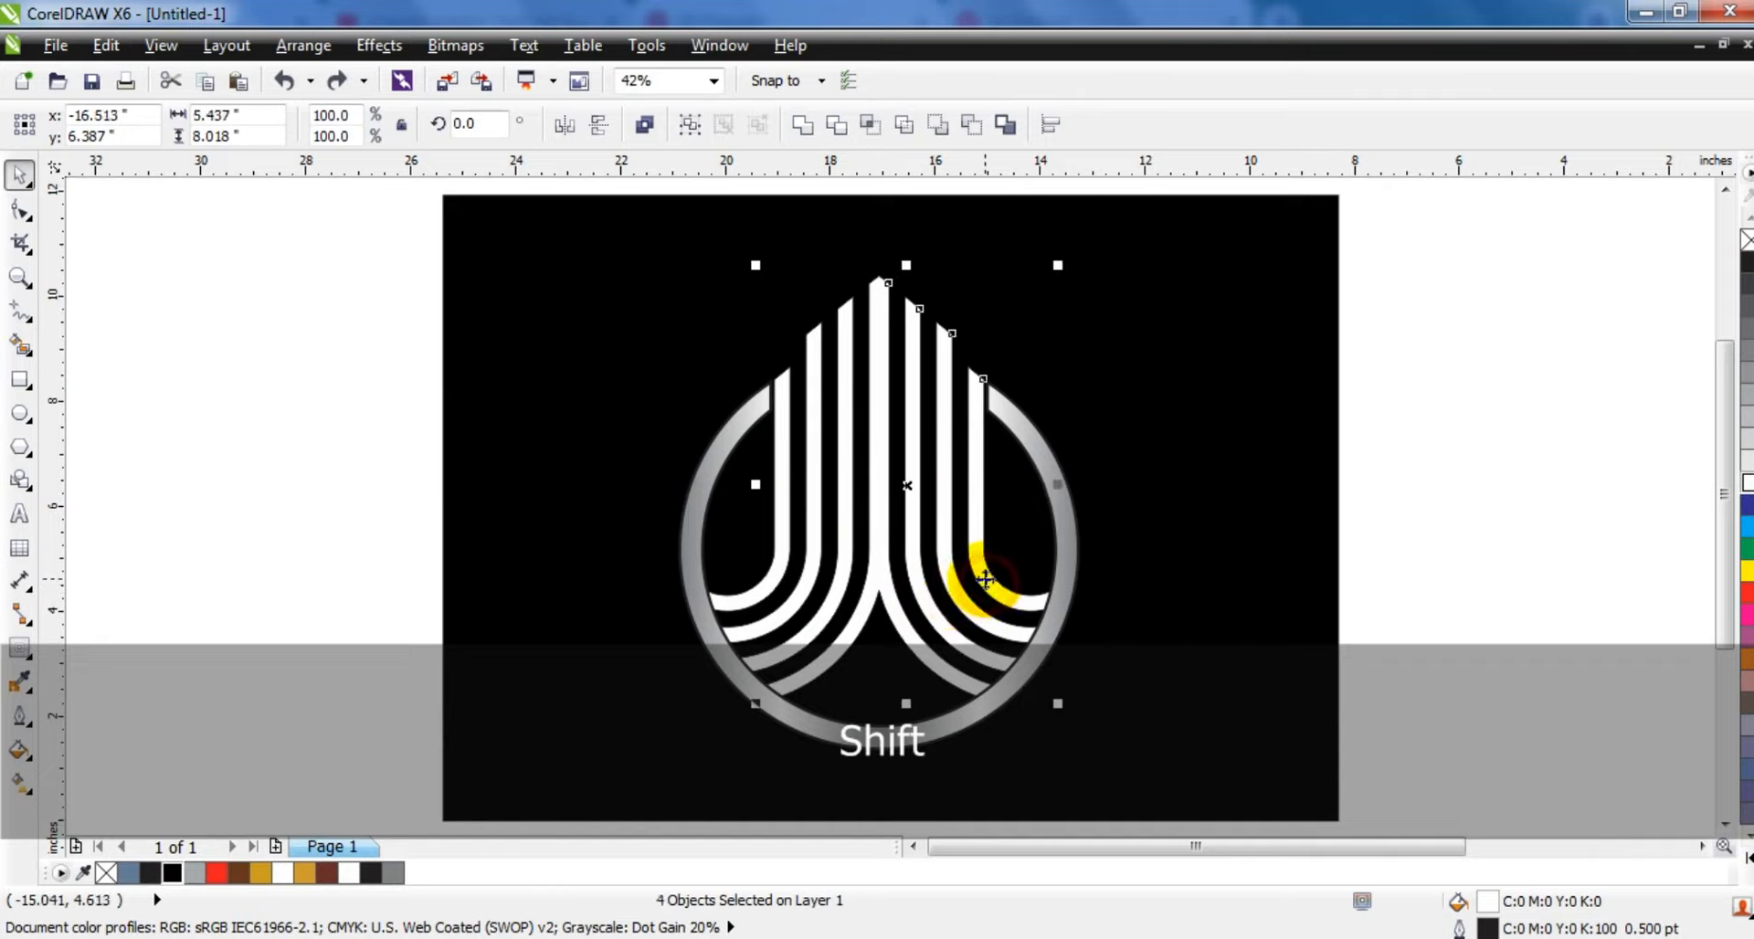
key("Delete")
key("ctrl+z")
left_click(838, 499, "shift")
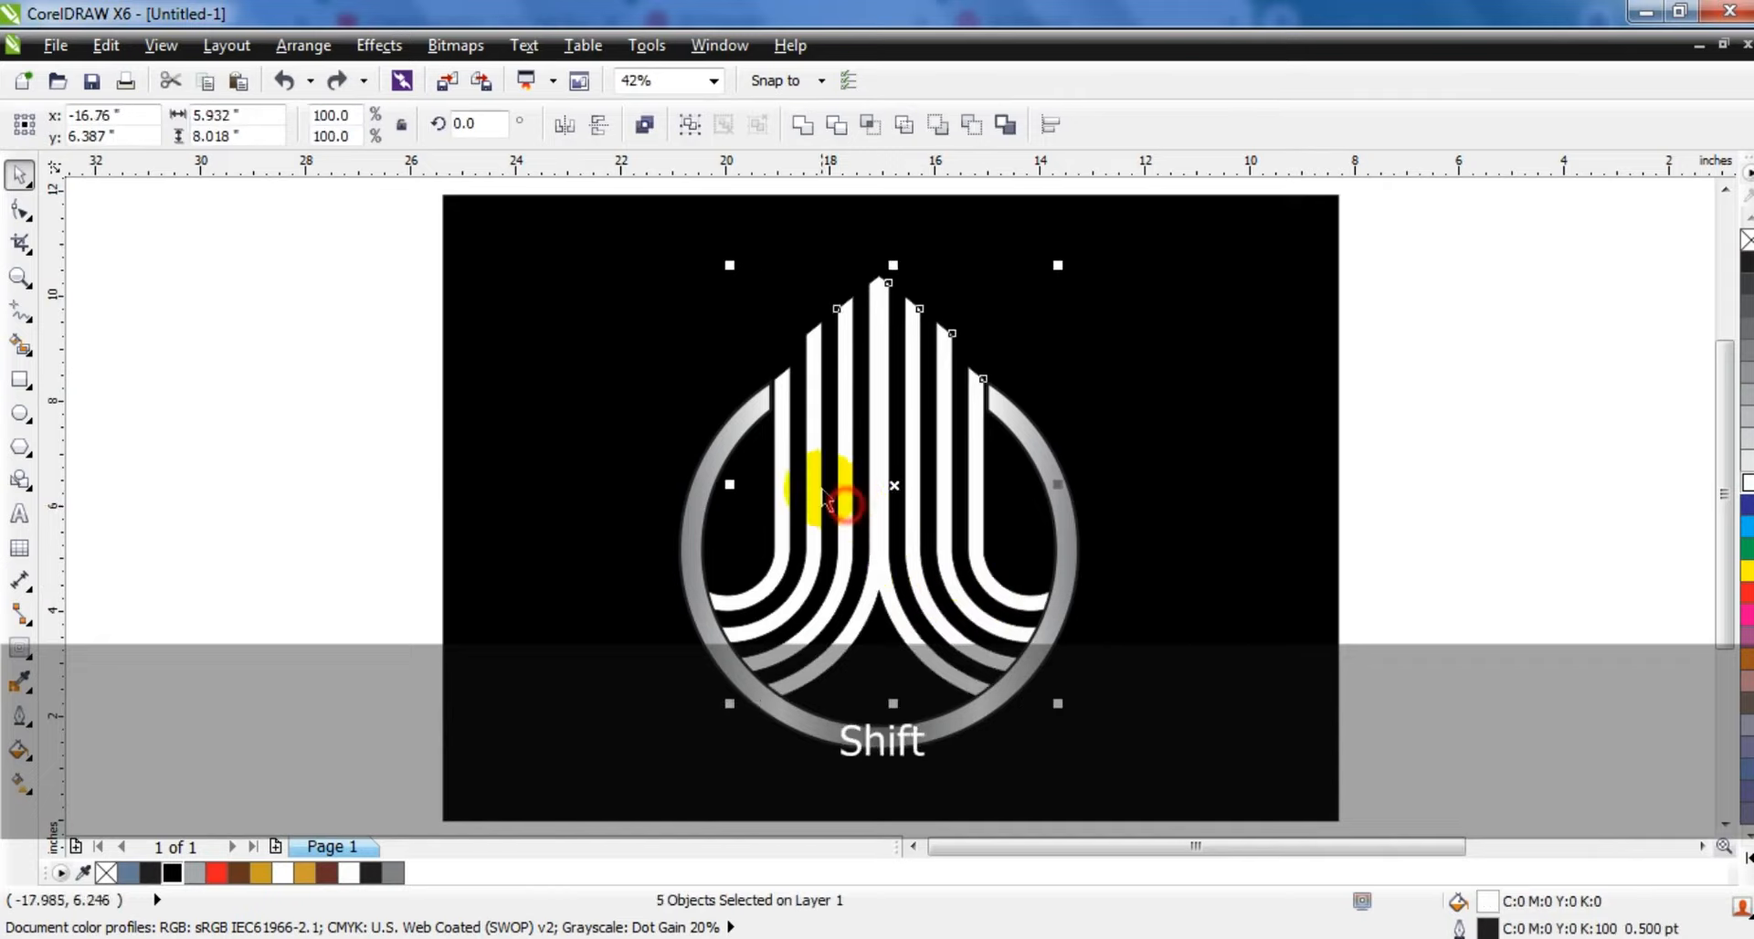
left_click(804, 124)
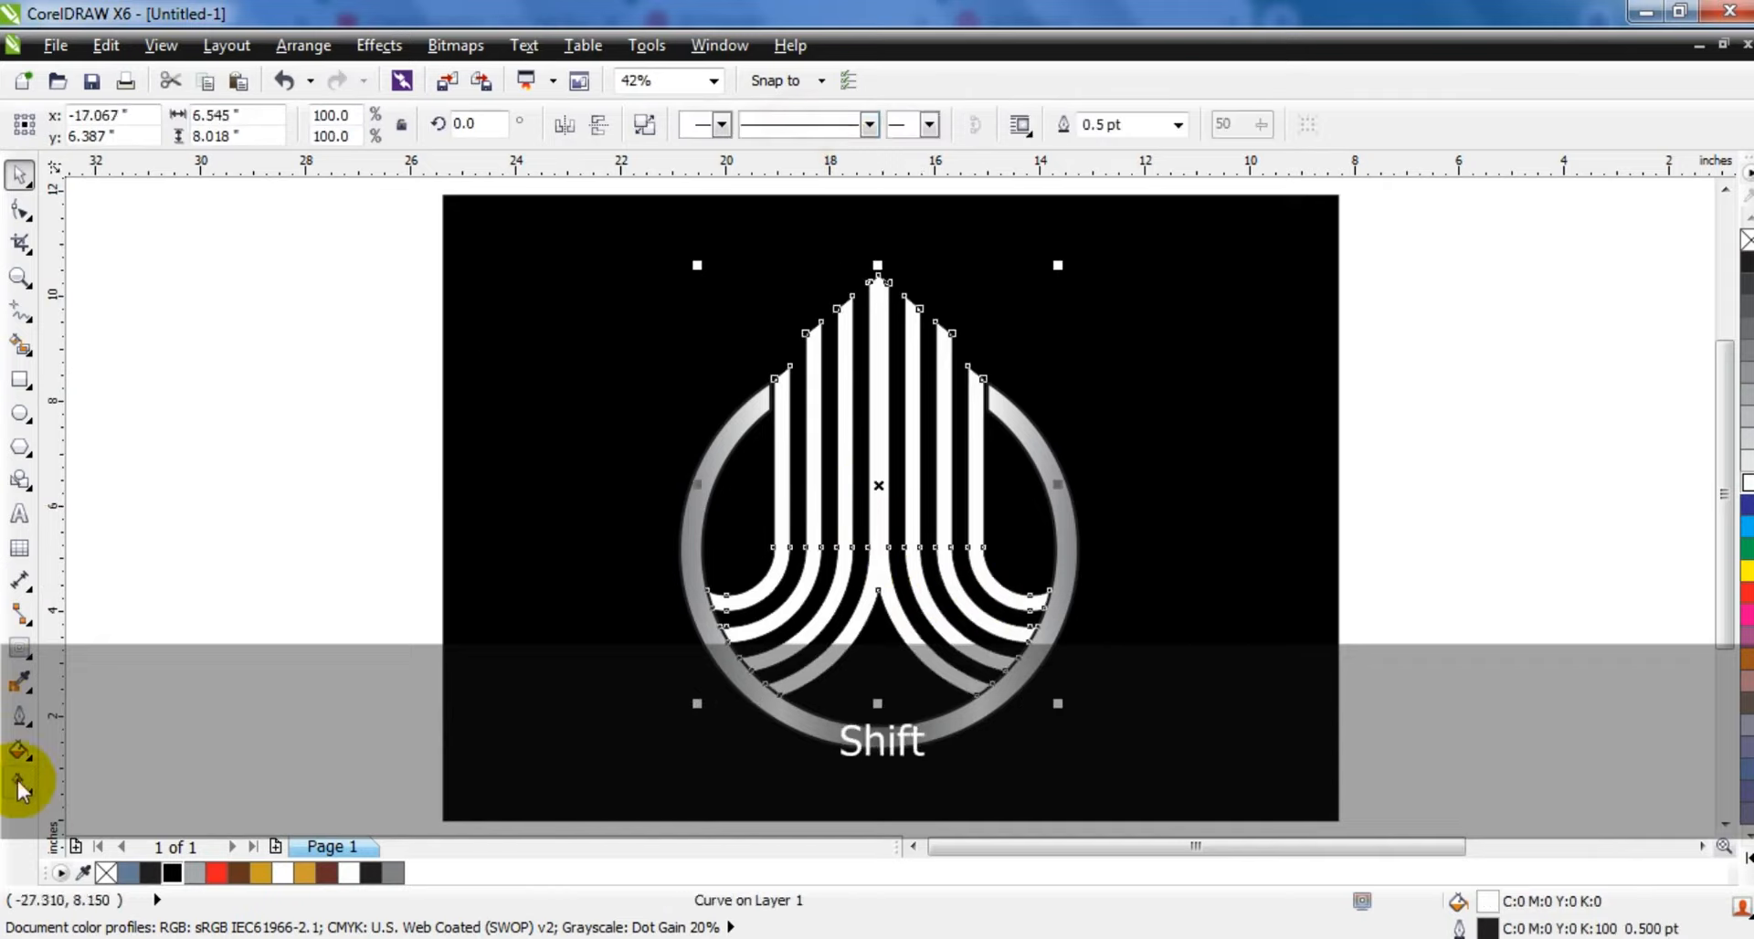
Step: Apply a linear fountain fill with the Cylinder - Gold 01 preset to the welded stripes
left_click(19, 750)
left_click(118, 592)
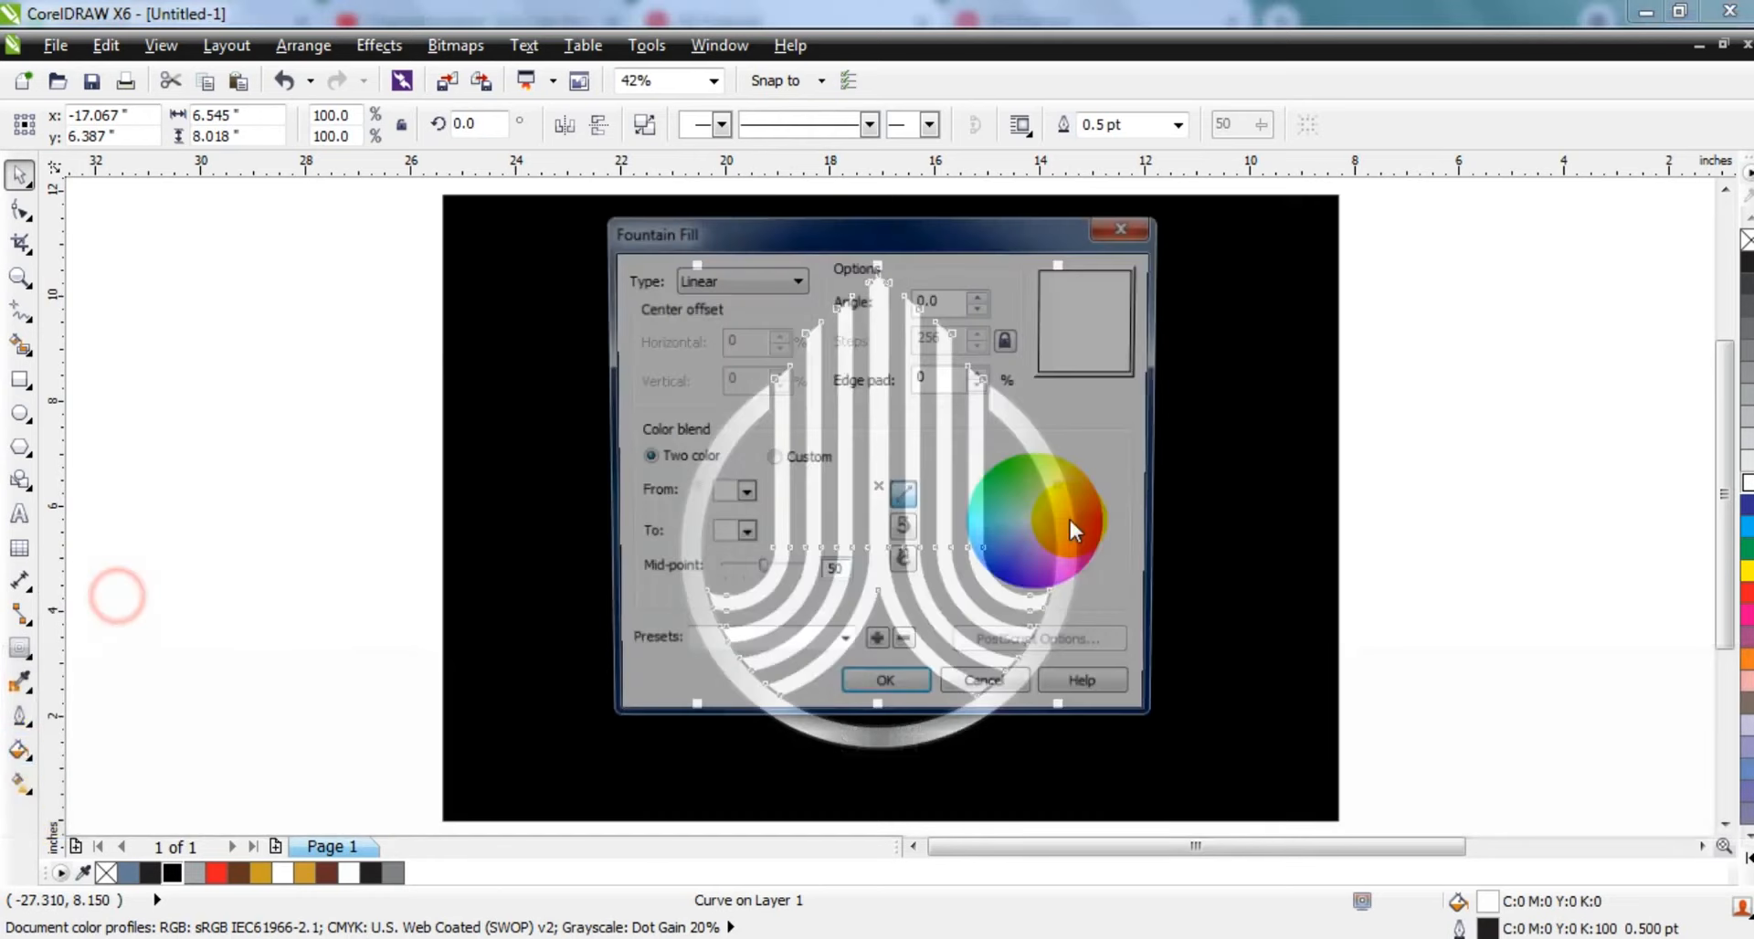
left_click(846, 651)
left_click(844, 618)
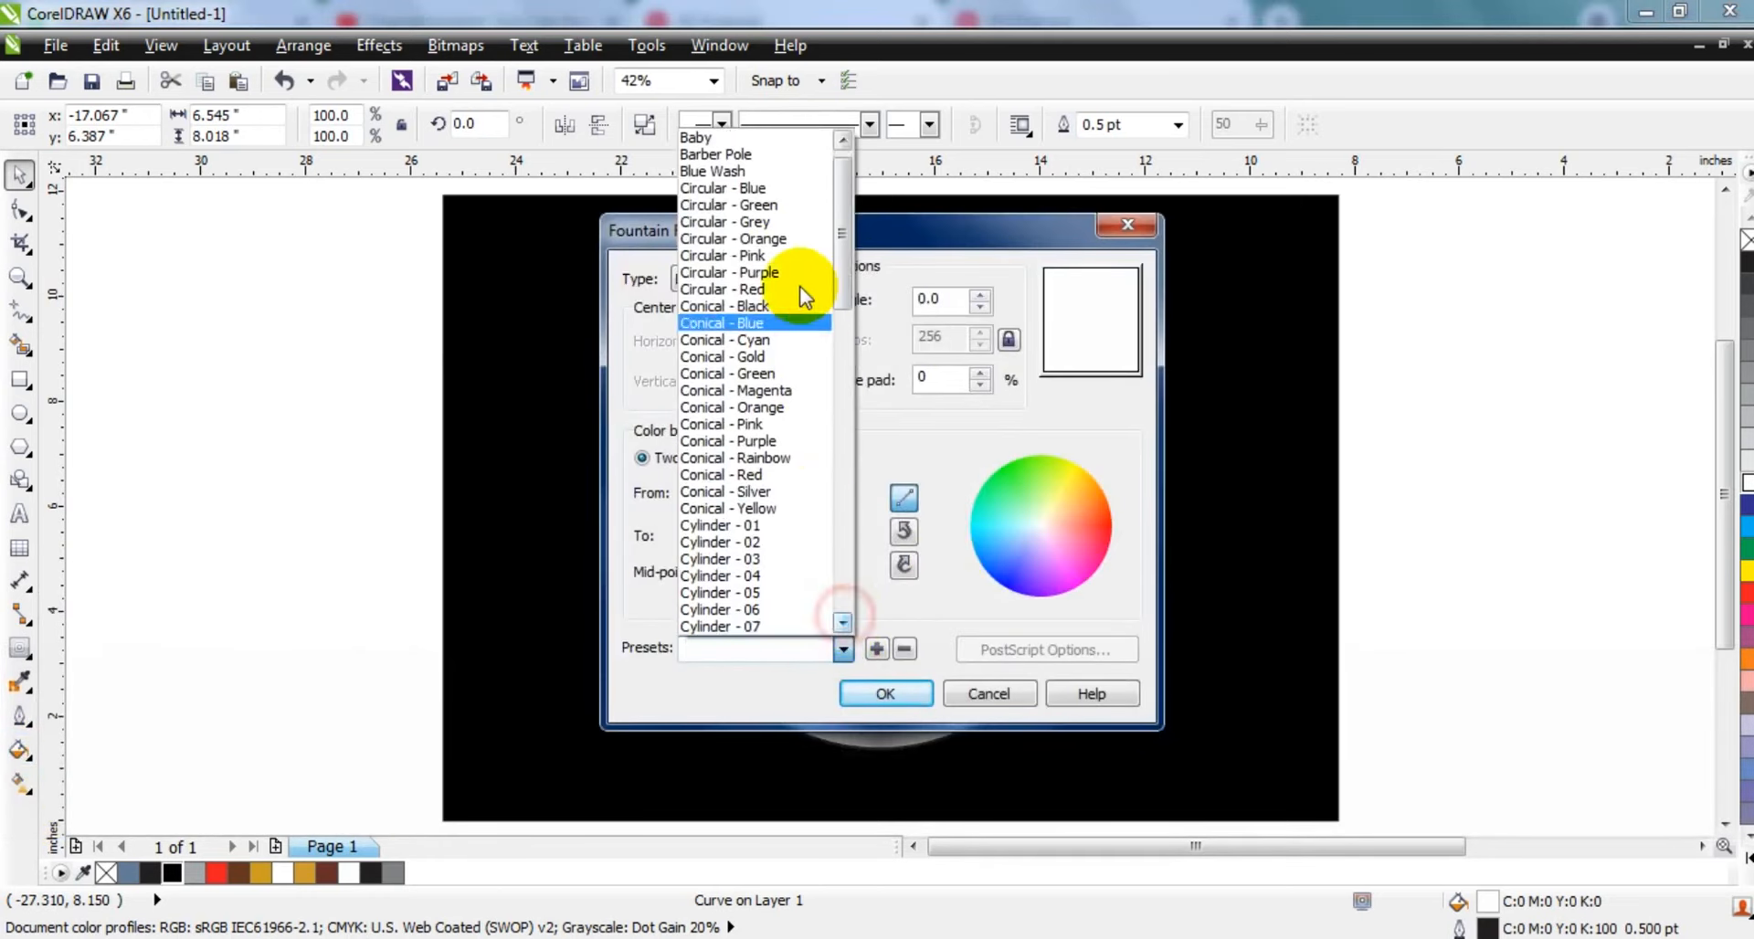
left_click(840, 480)
left_click(788, 256)
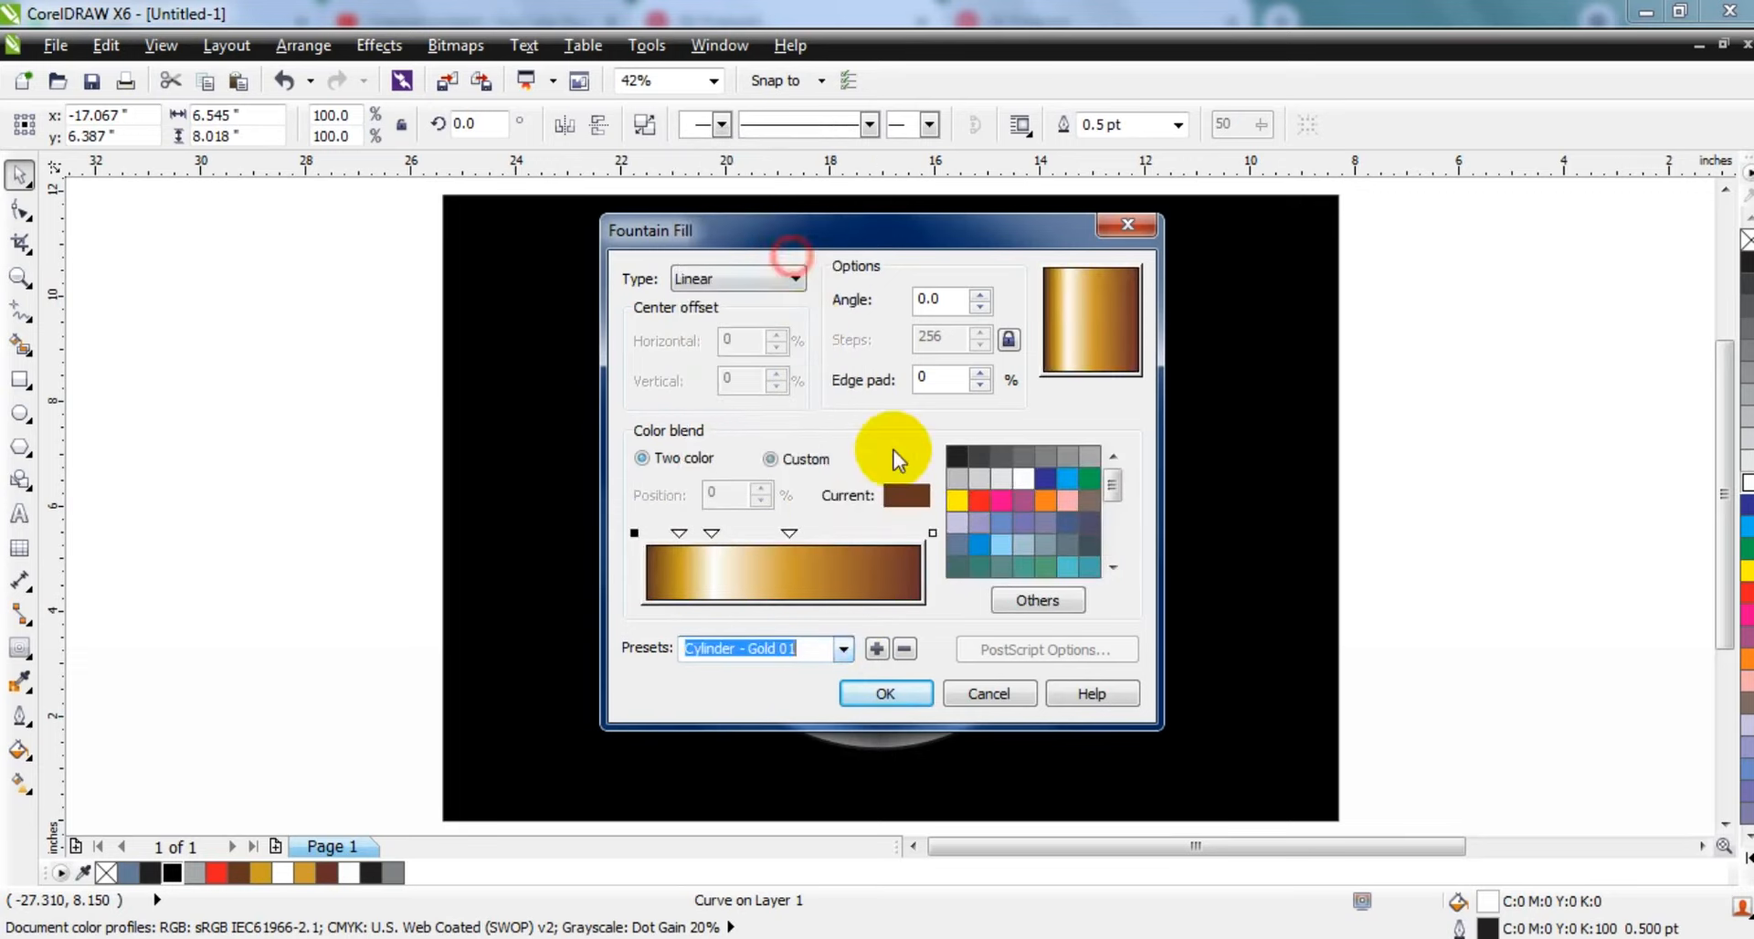
left_click(879, 696)
Step: Redirect the stripes' gold gradient with Interactive Fill to run straight down at 270° from the logo's tip to the ring's bottom
key("g")
left_click_drag(875, 683, 879, 223)
left_click_drag(874, 682, 873, 720)
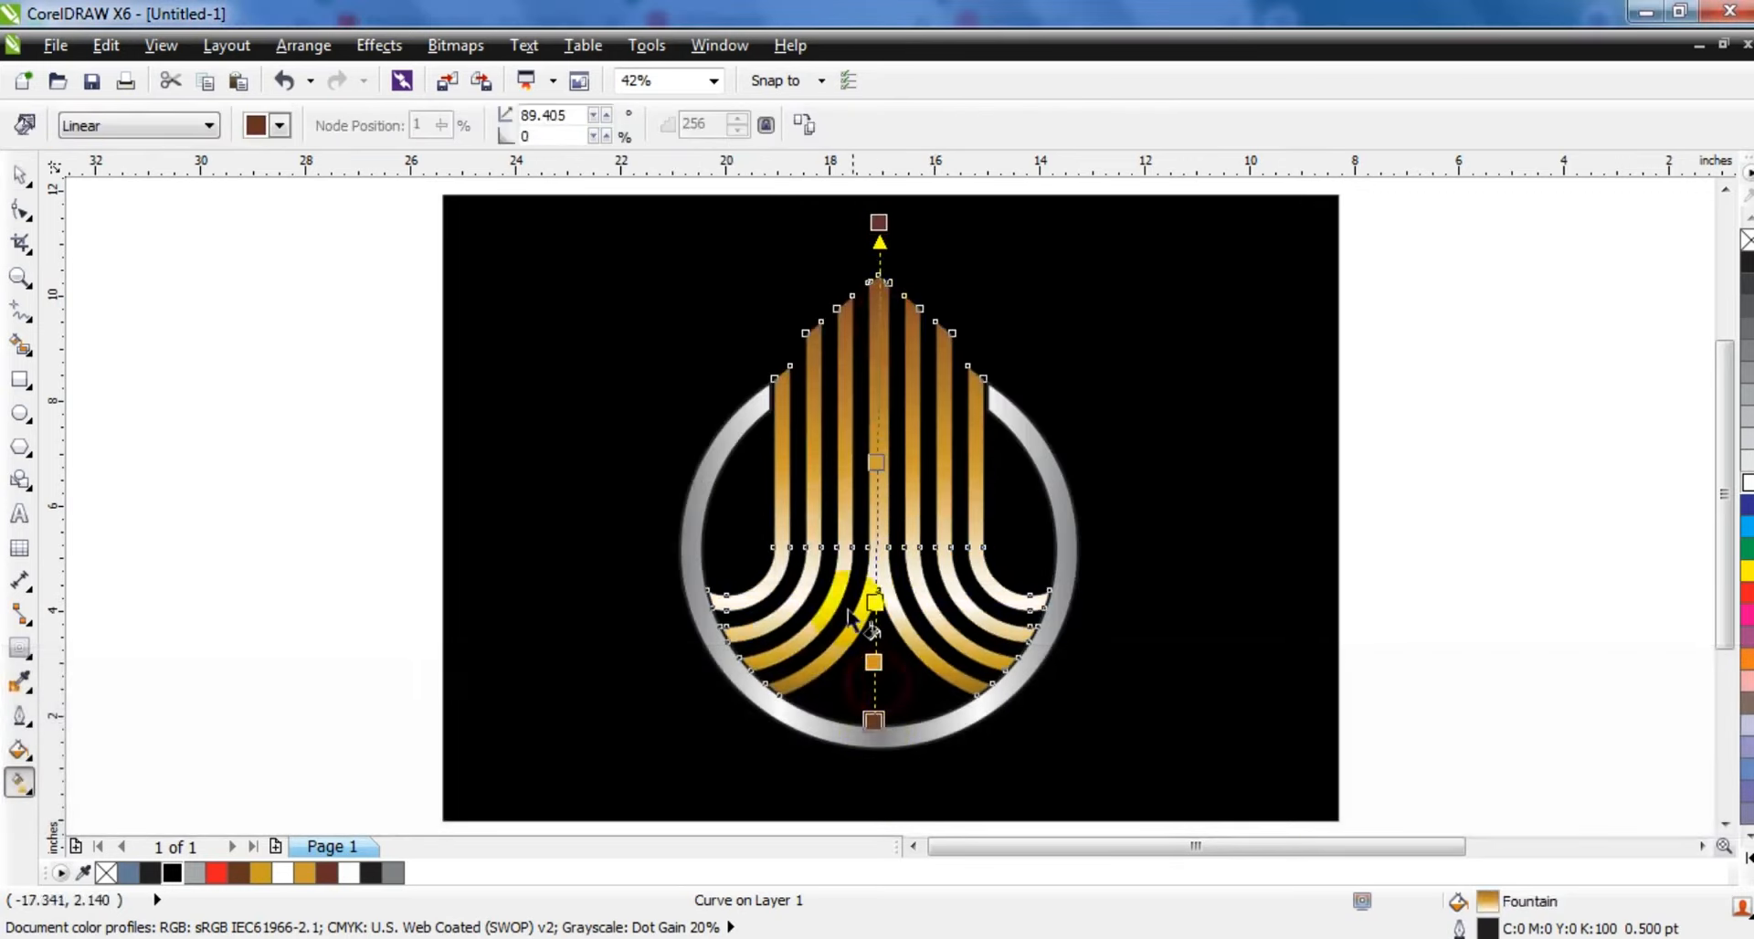
left_click_drag(895, 280, 897, 736)
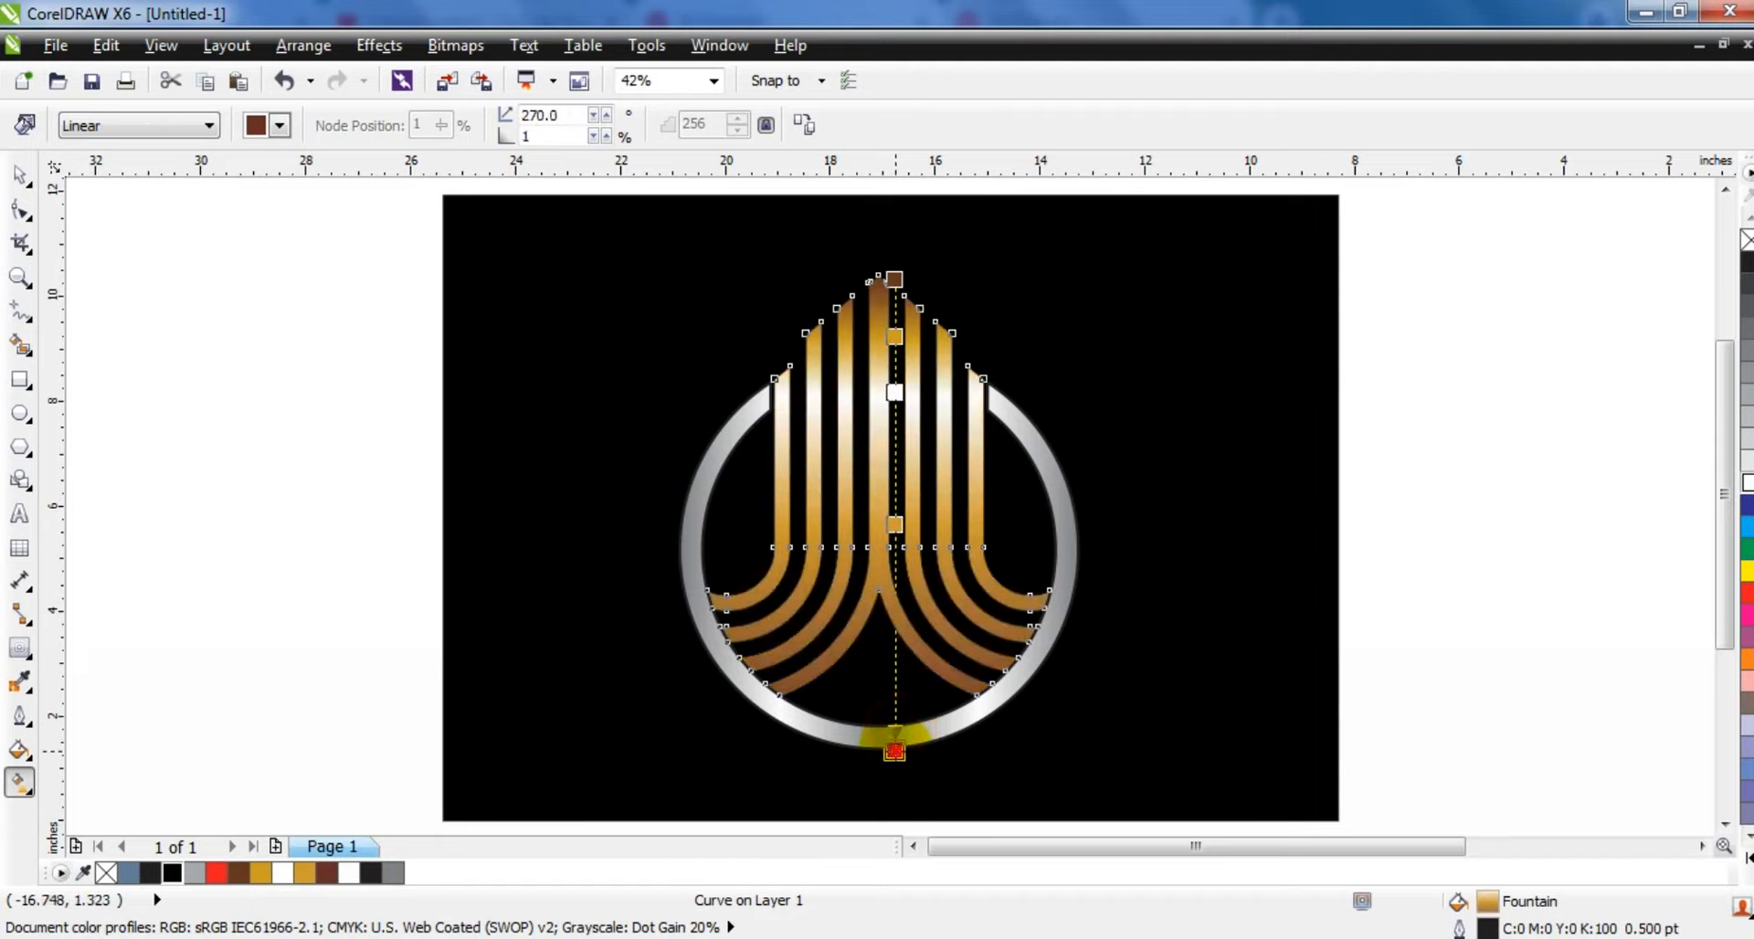
Step: Remove the outlines from the ring and the gold stripes
left_click(20, 183)
left_click_drag(402, 249, 1163, 767)
right_click(1746, 242)
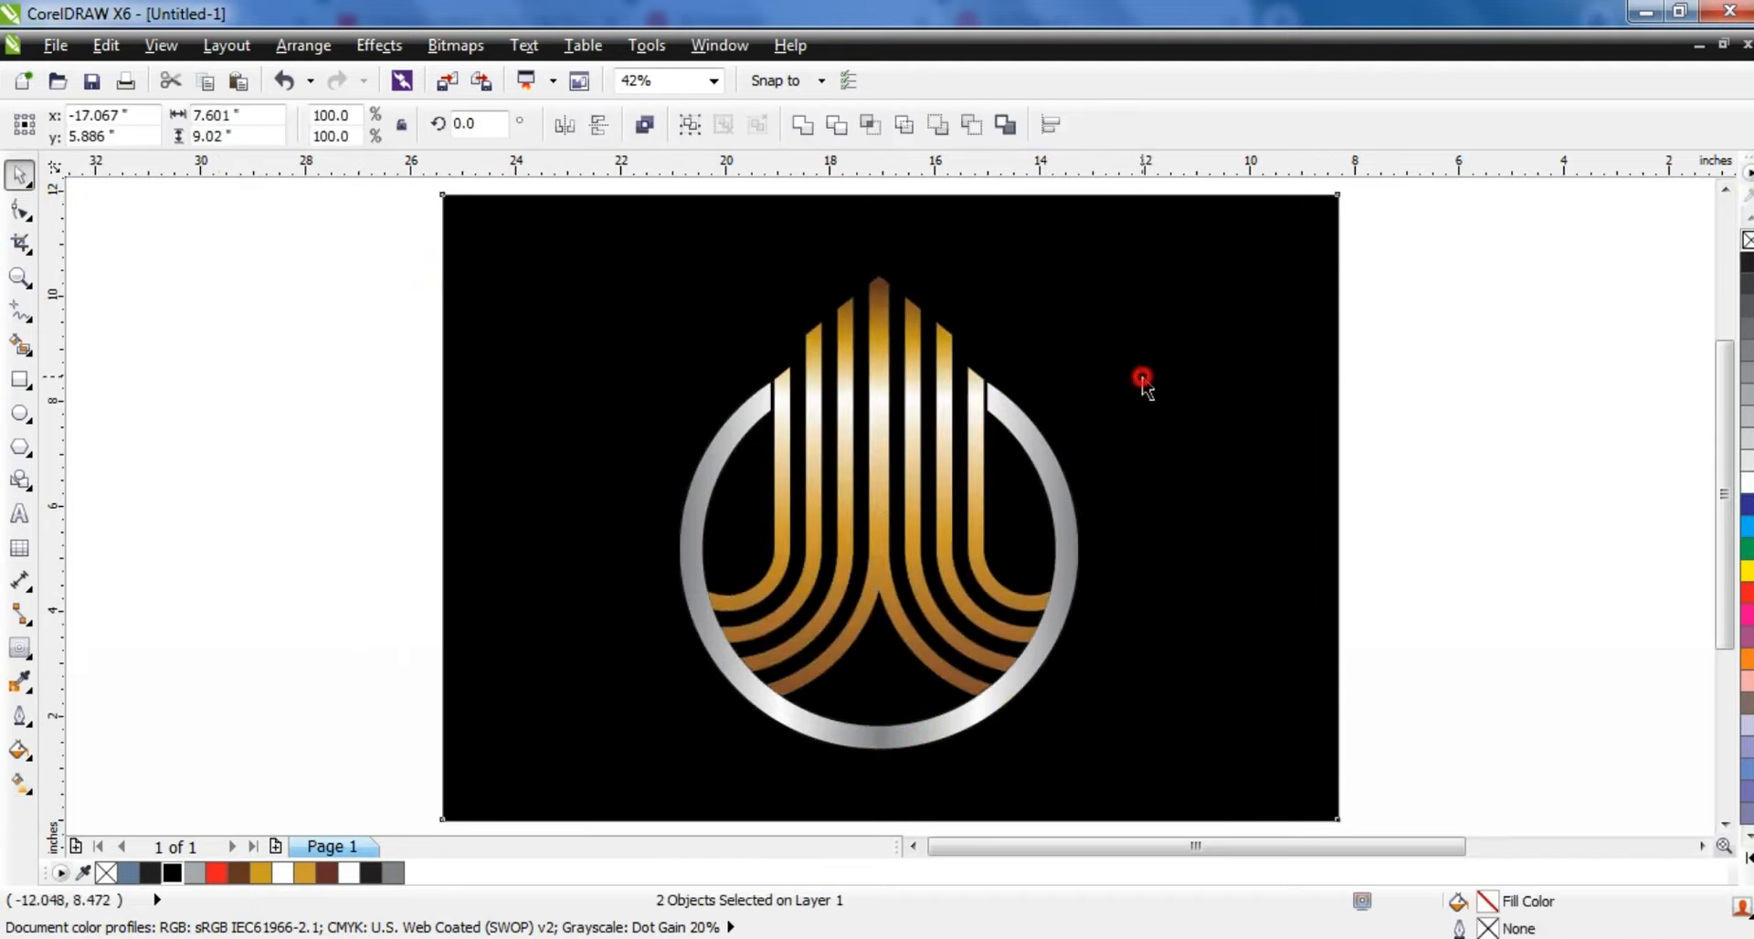
left_click(1142, 378)
key("shift+F2")
key("Escape")
Step: Move the whole logo slightly up on the black rectangle and scale it down to about 6.77 by 8.04 inches
left_click_drag(1453, 233, 552, 784)
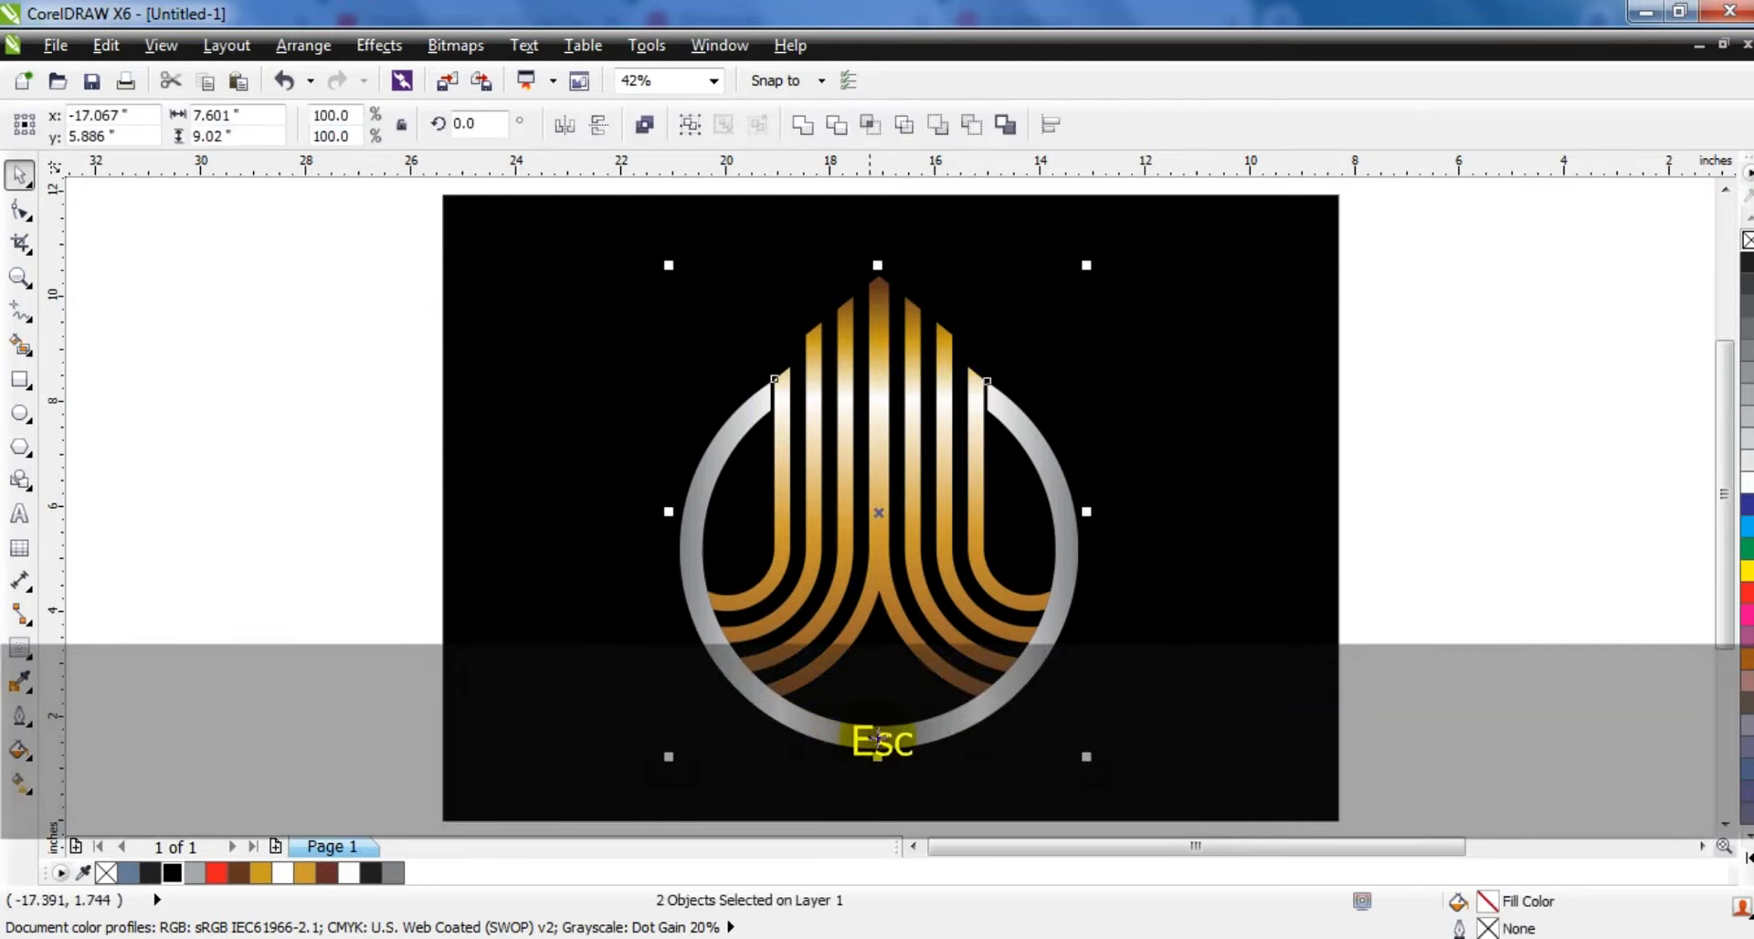
left_click(1185, 570, "ctrl")
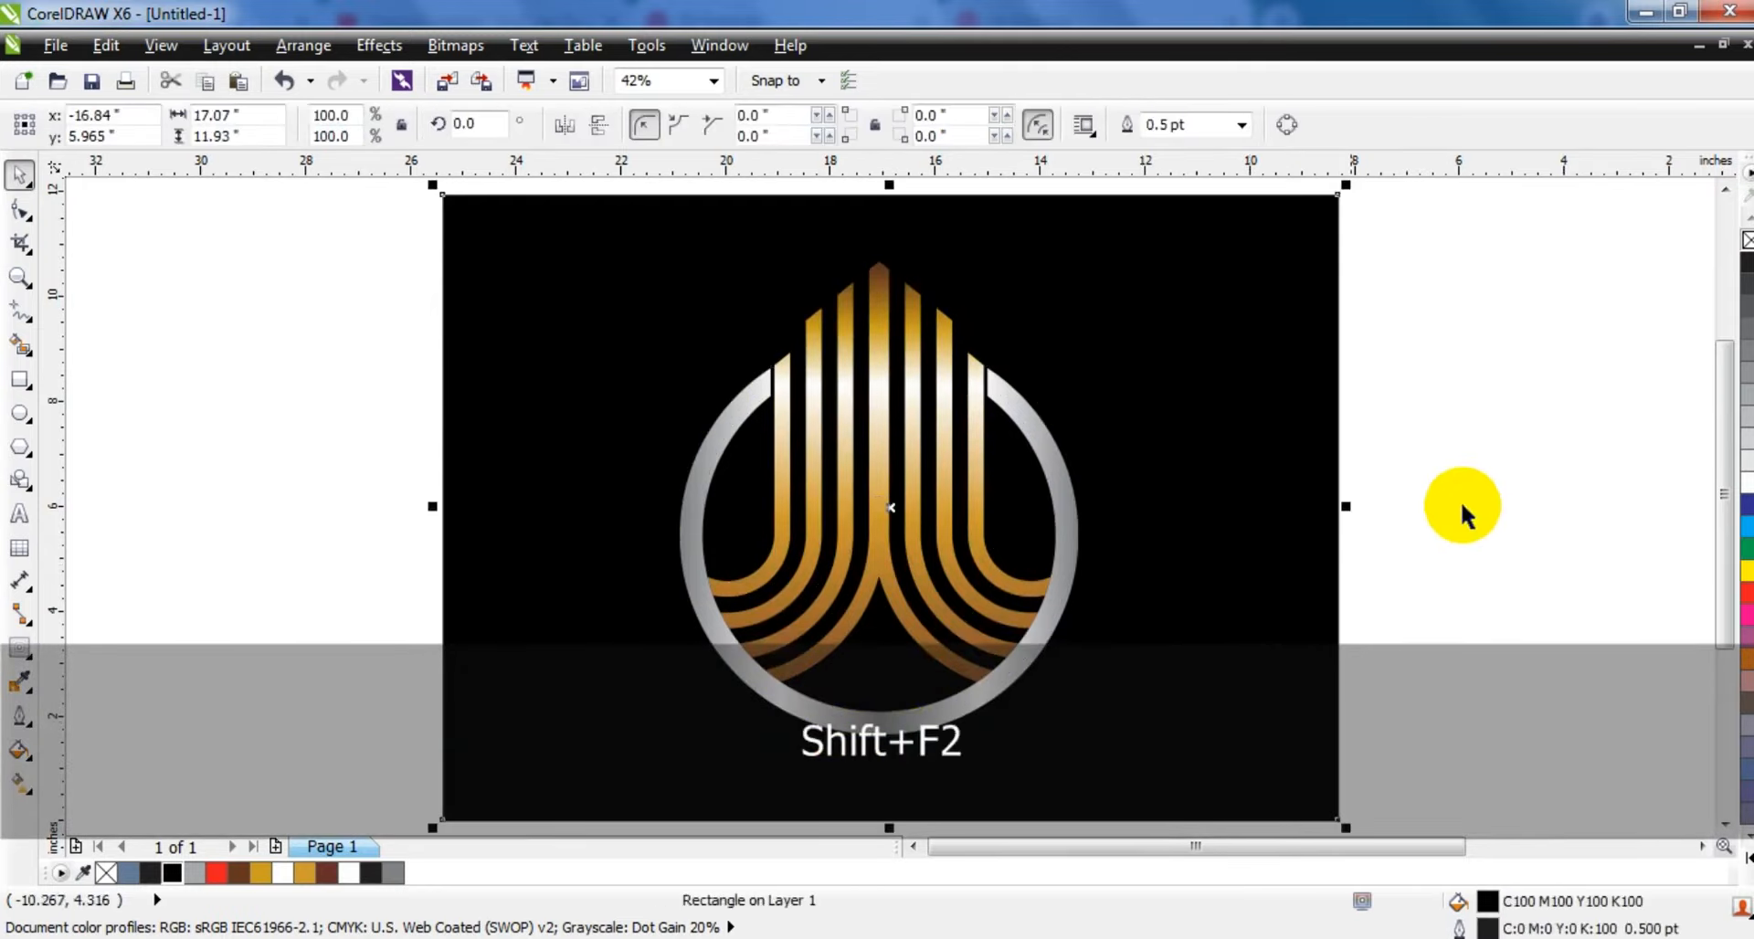
key("Escape")
left_click_drag(1344, 250, 552, 810)
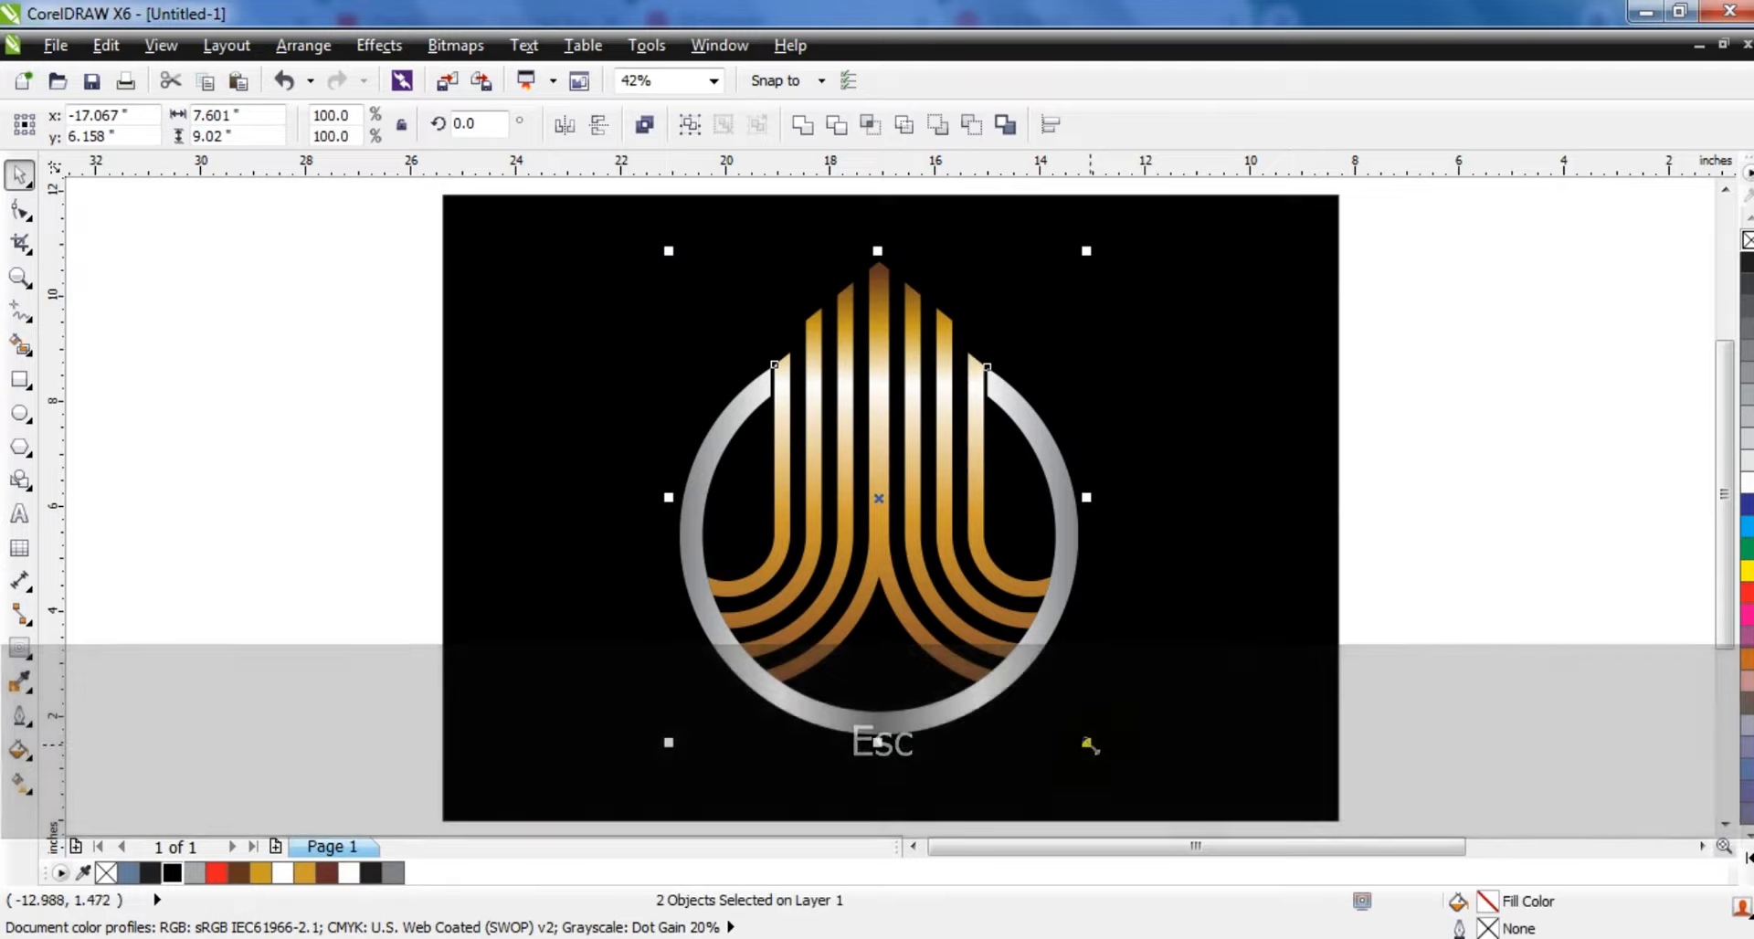
left_click_drag(1086, 743, 979, 659)
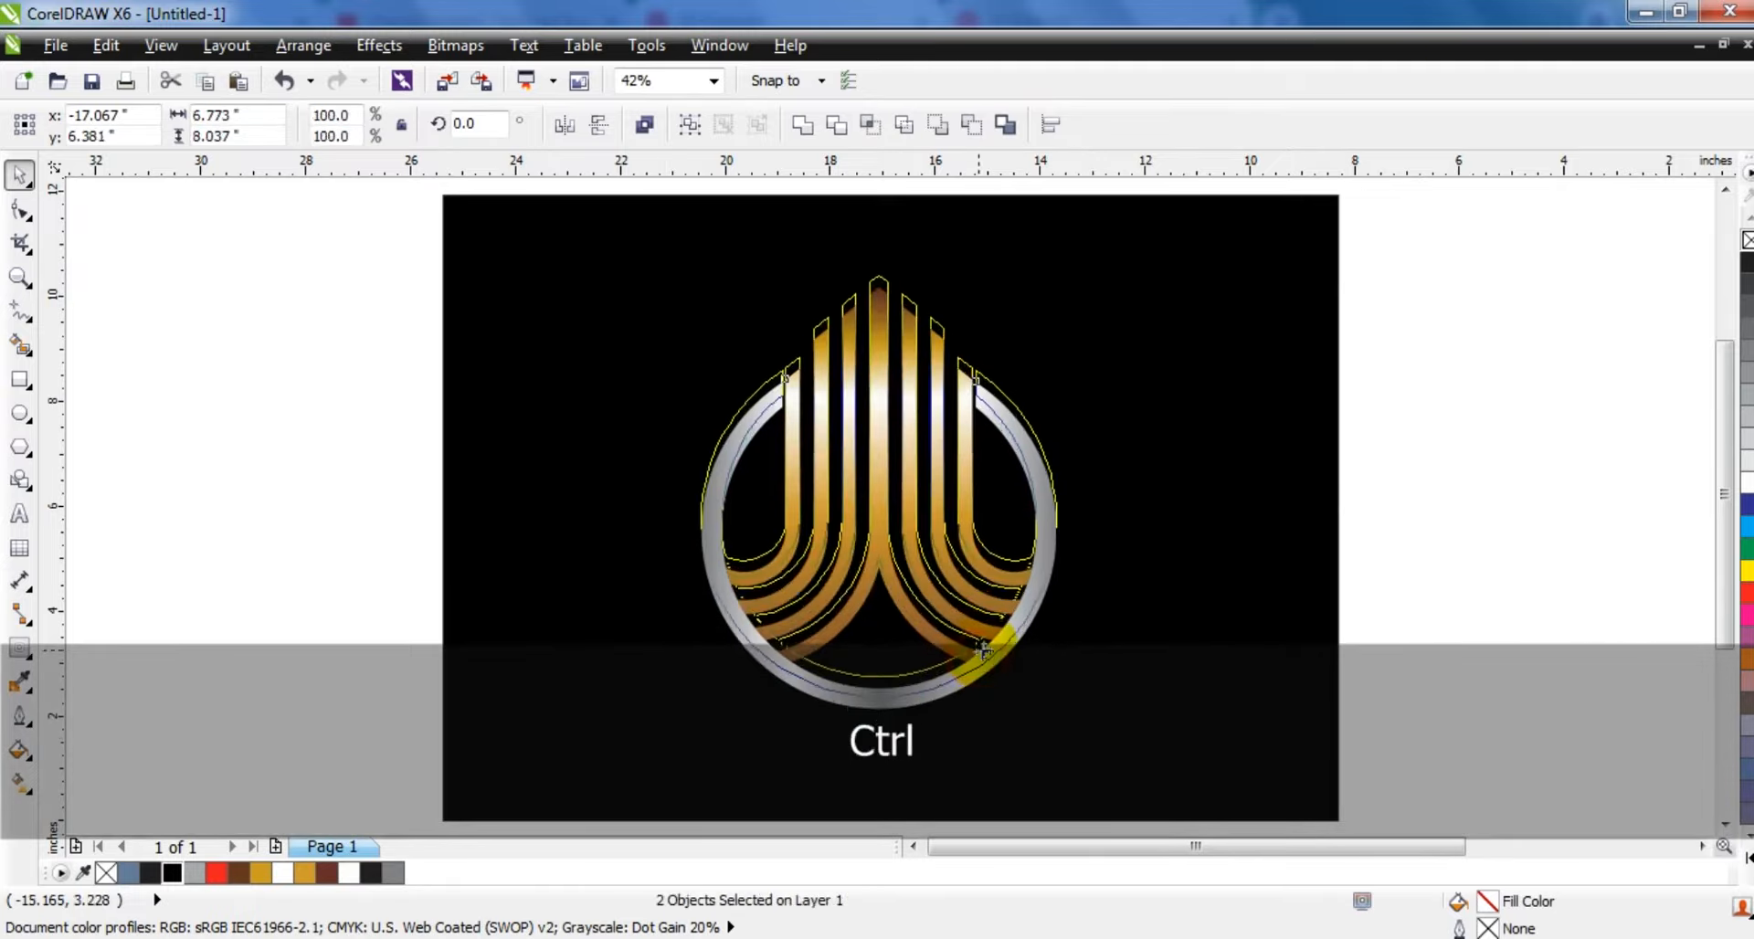
Step: Preview the finished logo on its black background in full screen and return to the drawing
left_click(1273, 579, "ctrl")
key("shift+F2")
key("F9")
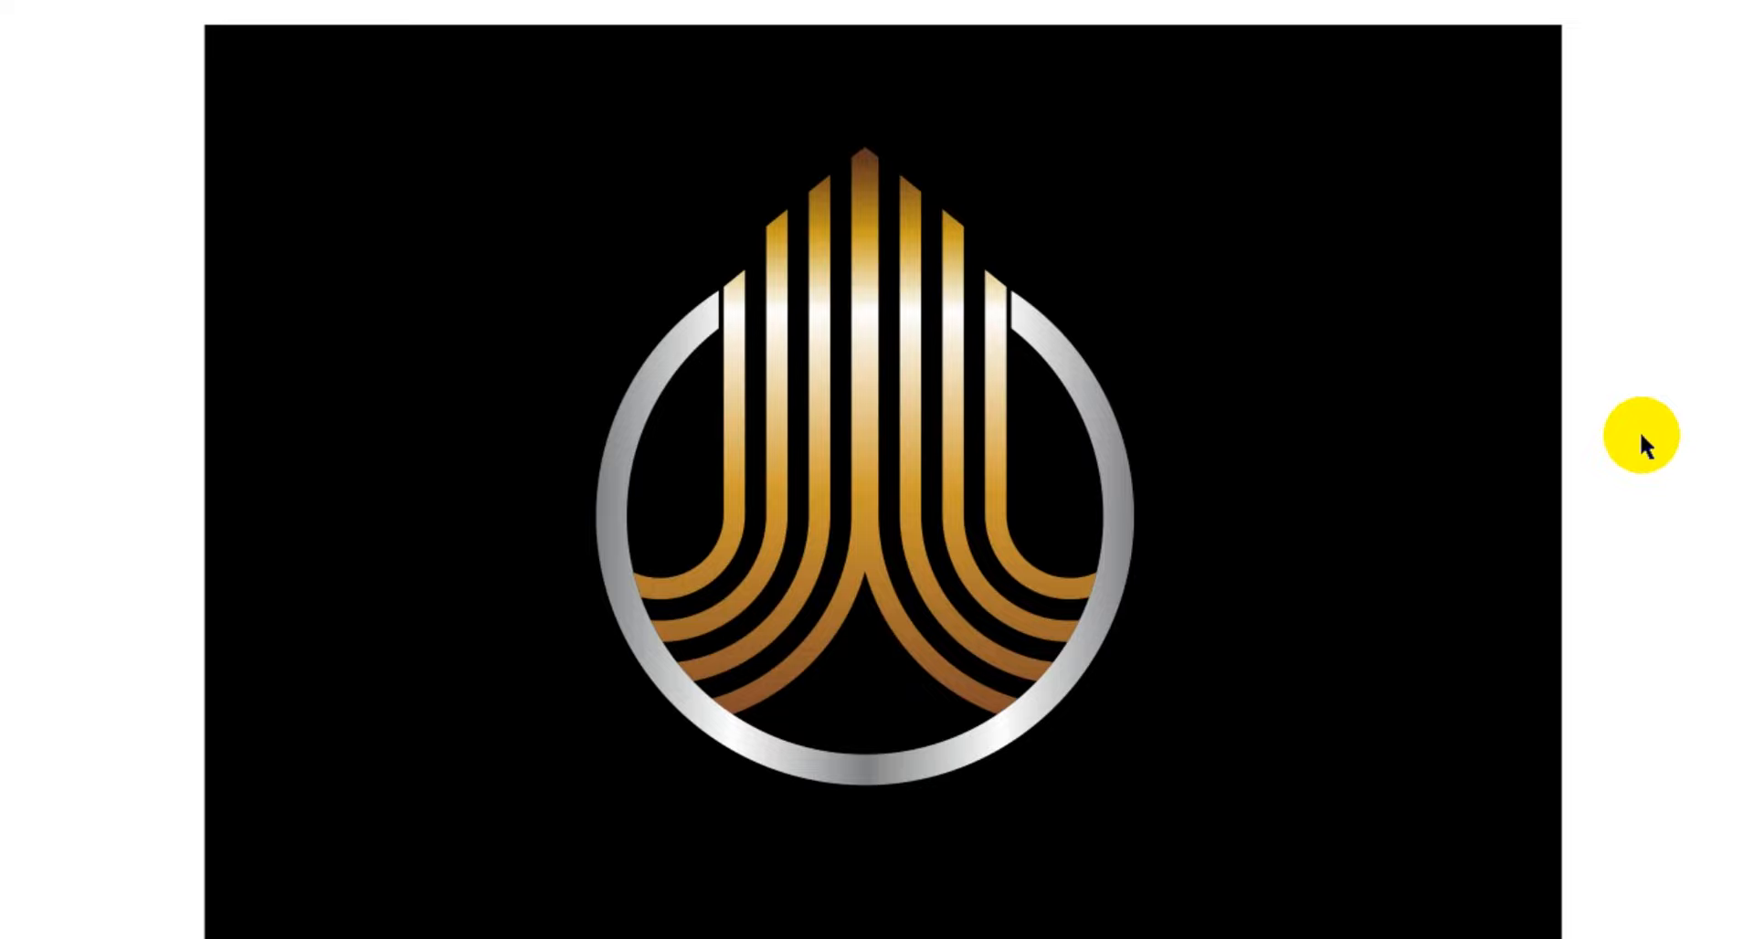
left_click(1225, 489)
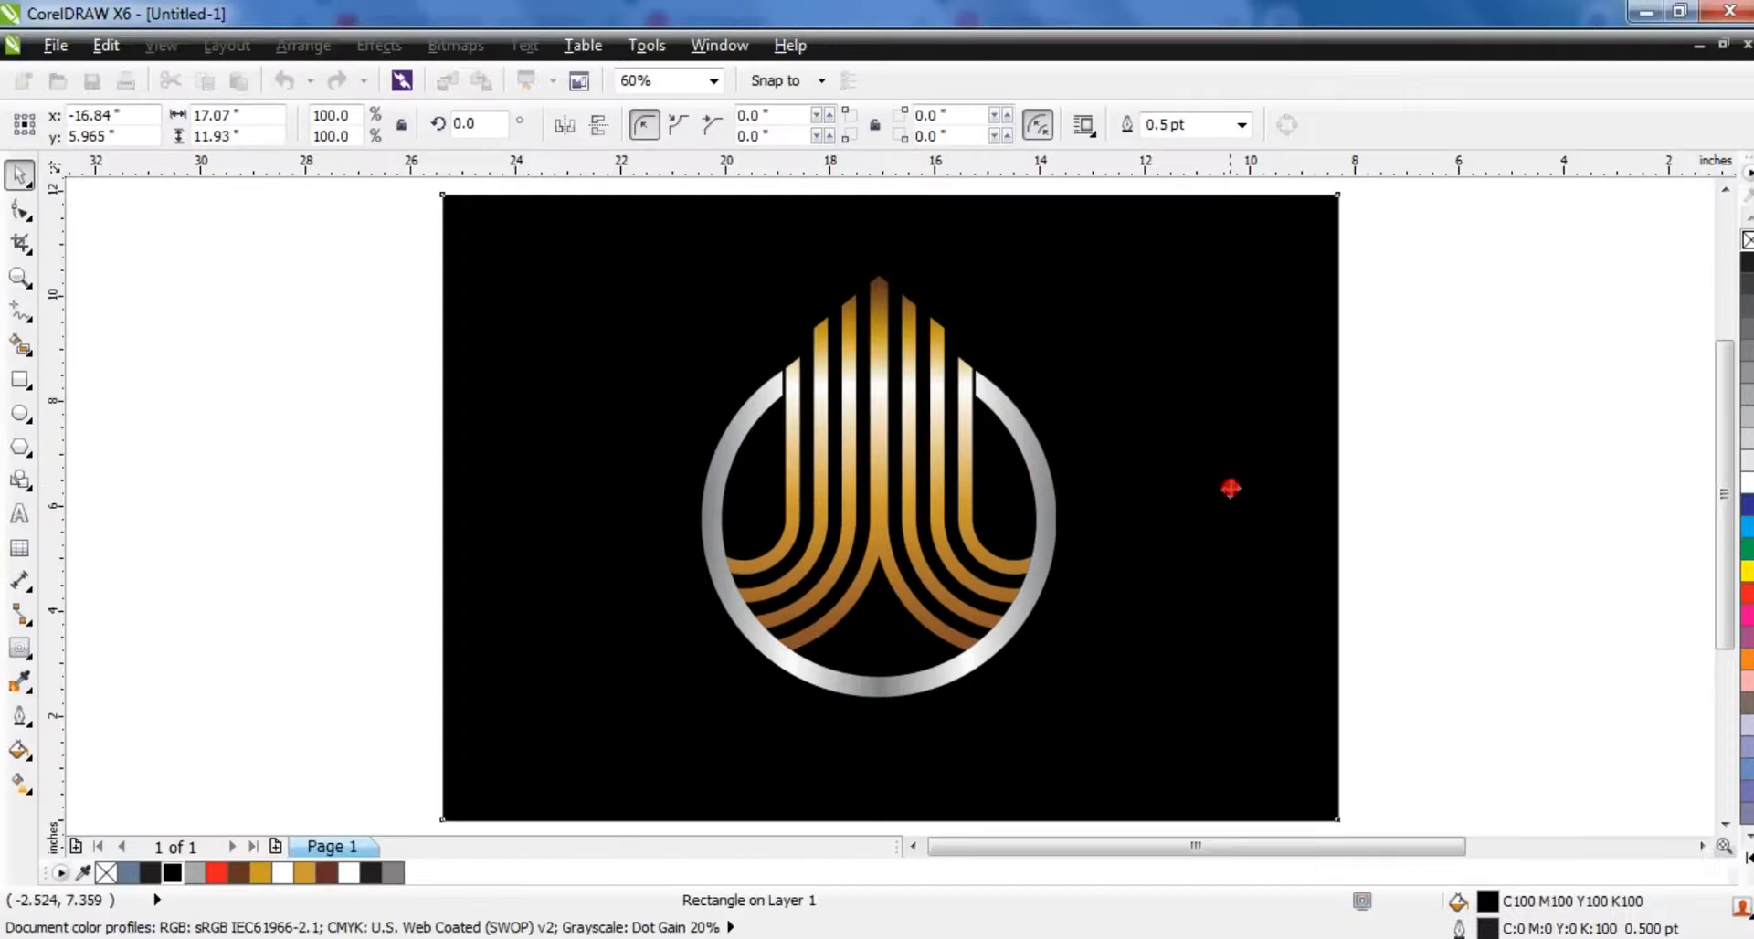